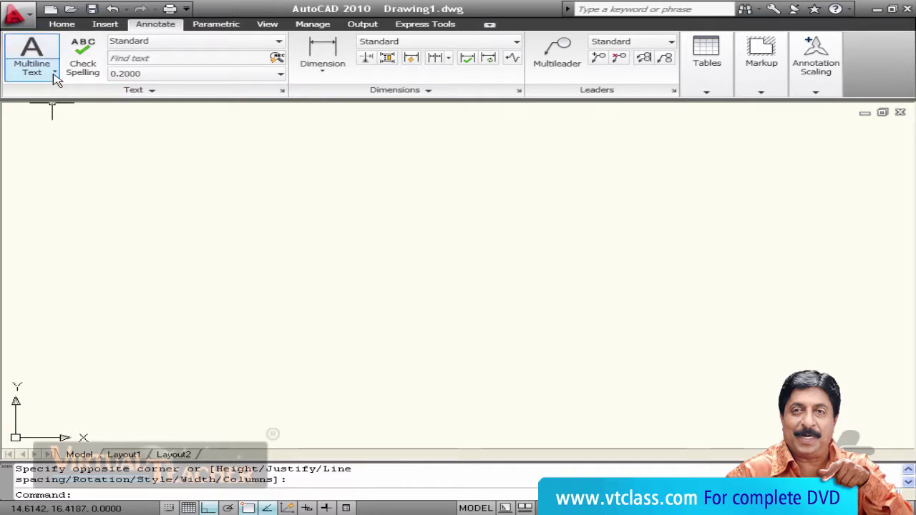
- Start multiline text, cancel it with Esc, and reopen the Multiline/Single Line text dropdown
{"action": "left_click", "coordinate": [54, 73]}
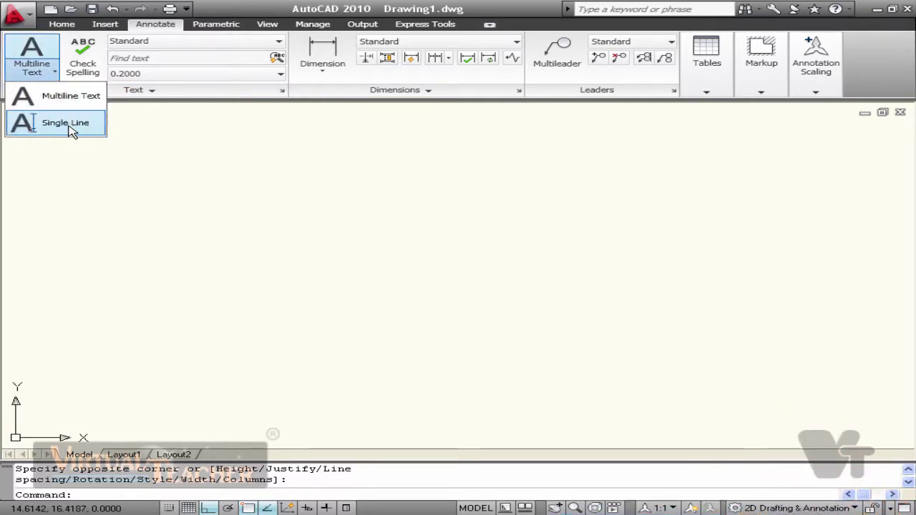
{"action": "left_click", "coordinate": [71, 95]}
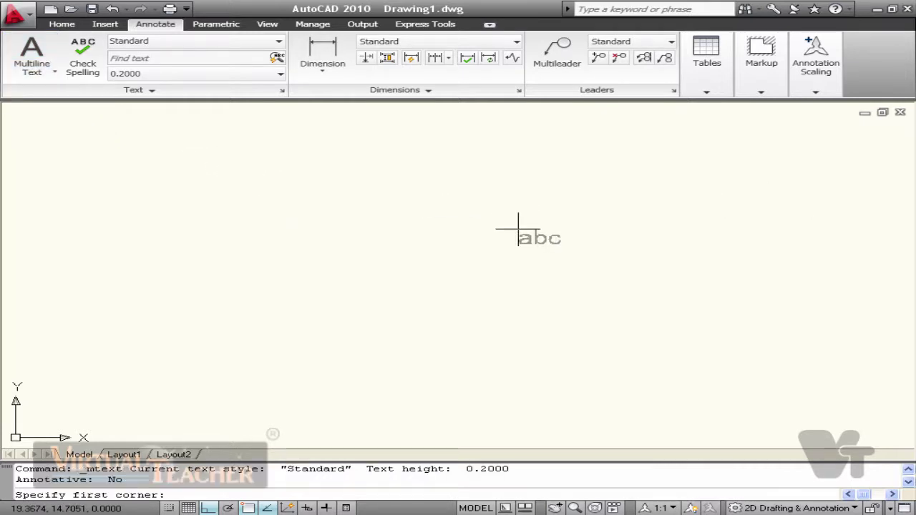
{"action": "key", "text": "Escape"}
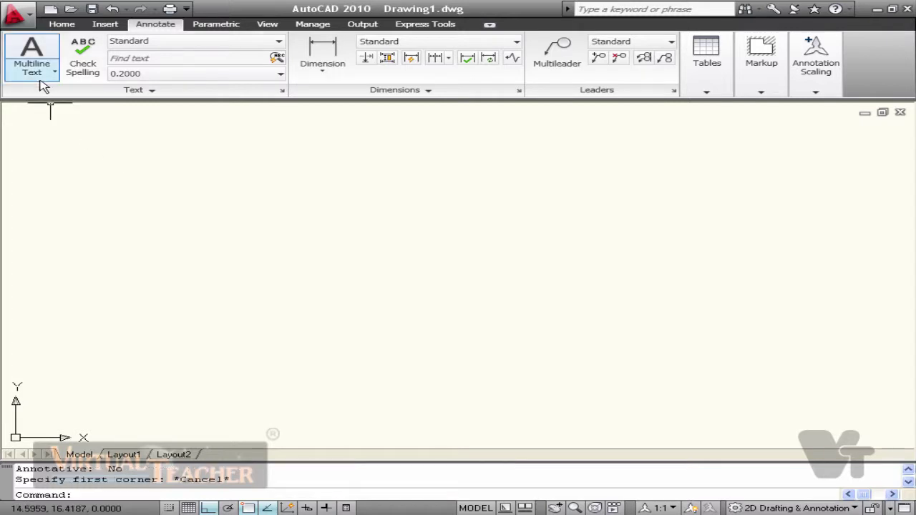
{"action": "left_click", "coordinate": [51, 71]}
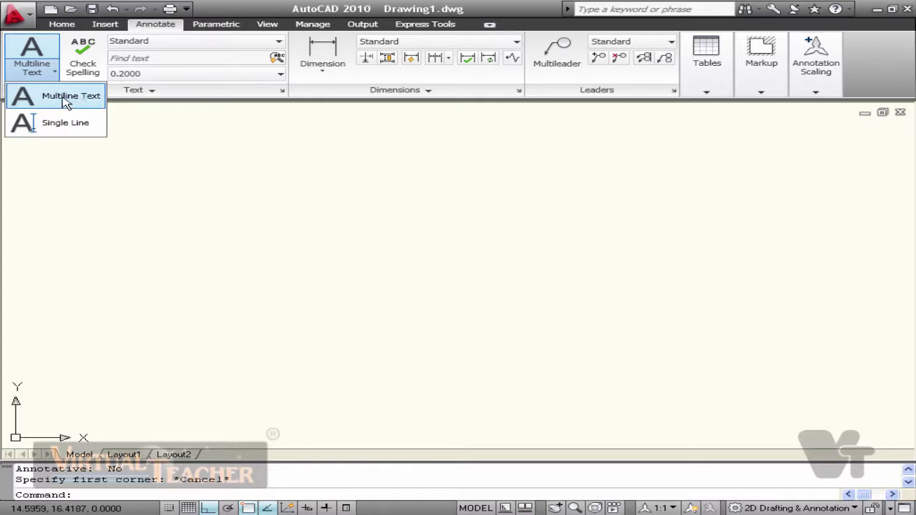
{"action": "left_click", "coordinate": [64, 99]}
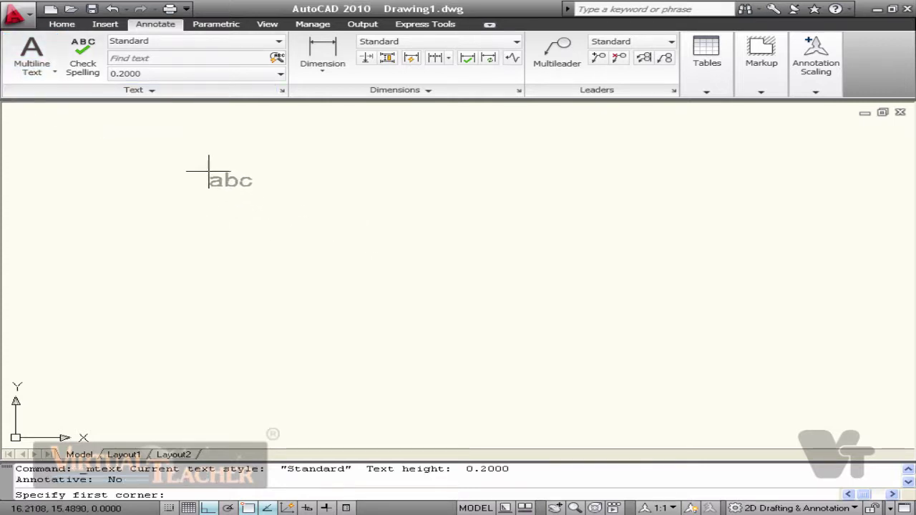
{"action": "left_click", "coordinate": [209, 169]}
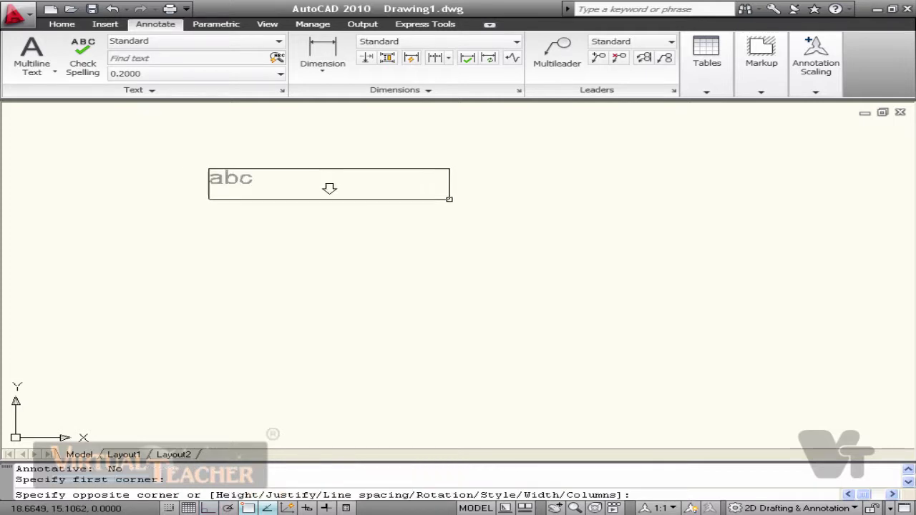
{"action": "left_click", "coordinate": [448, 201]}
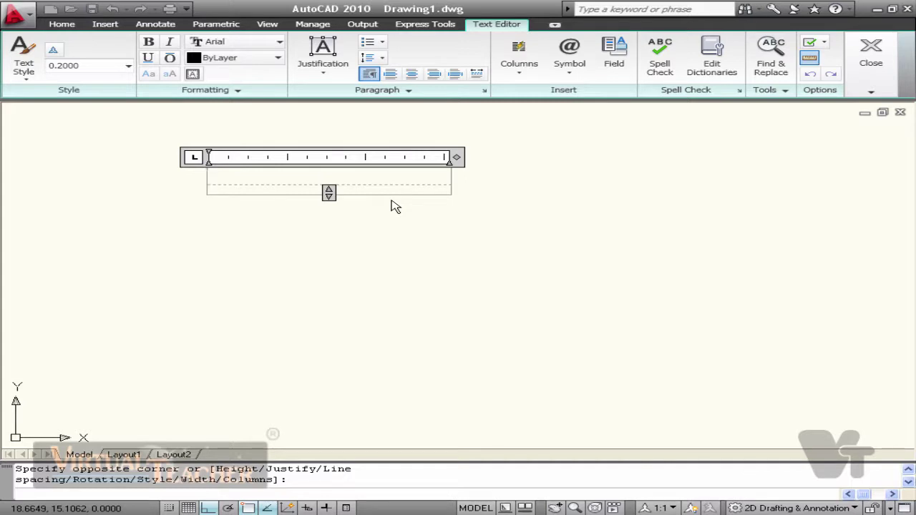
{"action": "type", "text": "drilling machine."}
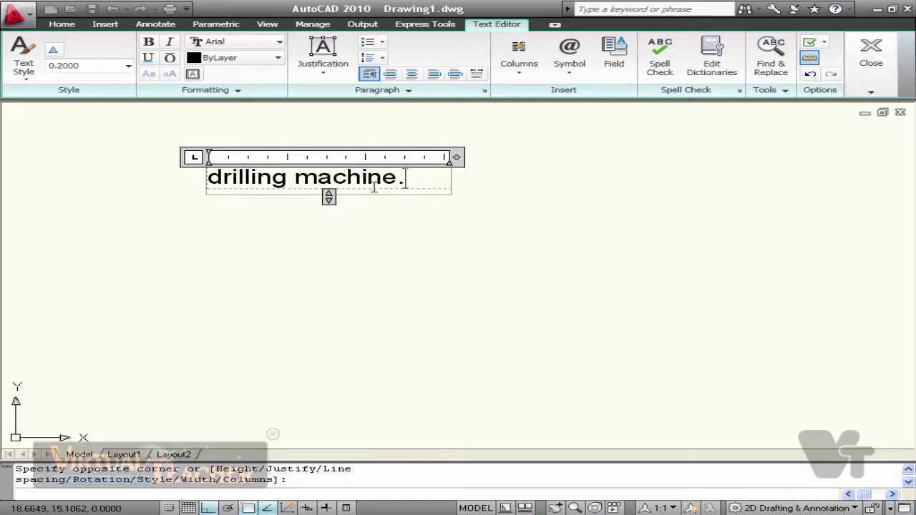
{"action": "left_click", "coordinate": [511, 210]}
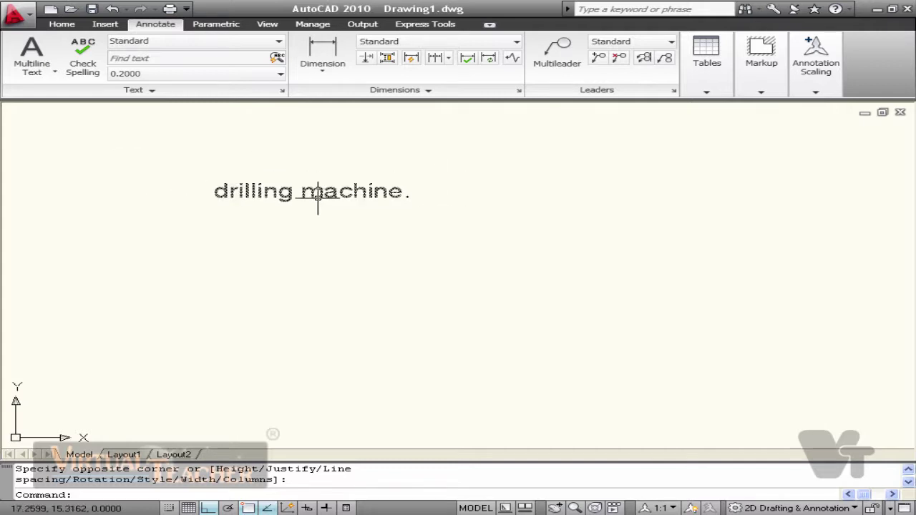
{"action": "left_click", "coordinate": [414, 225]}
{"action": "left_click", "coordinate": [36, 113]}
{"action": "key", "text": "Delete"}
- Place single-line text 'drilling machine' at height 0.5 with 0 rotation
{"action": "left_click", "coordinate": [55, 71]}
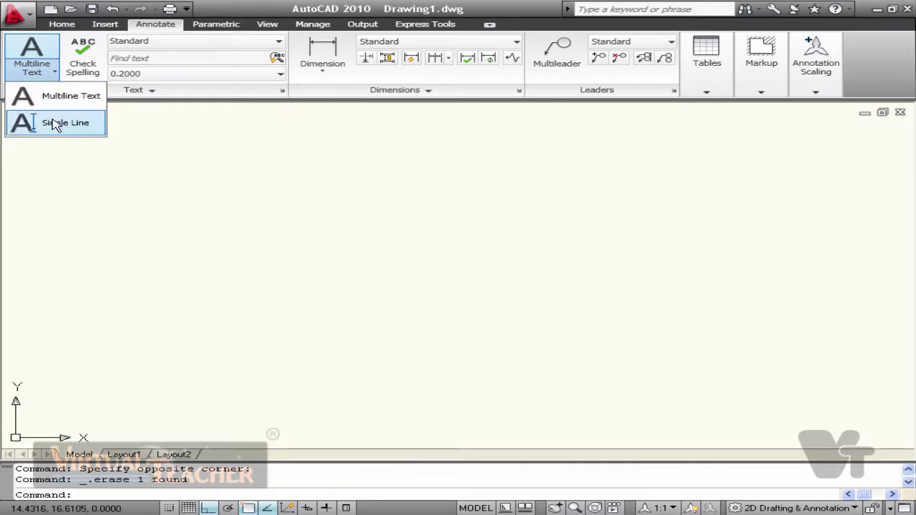
{"action": "left_click", "coordinate": [57, 126]}
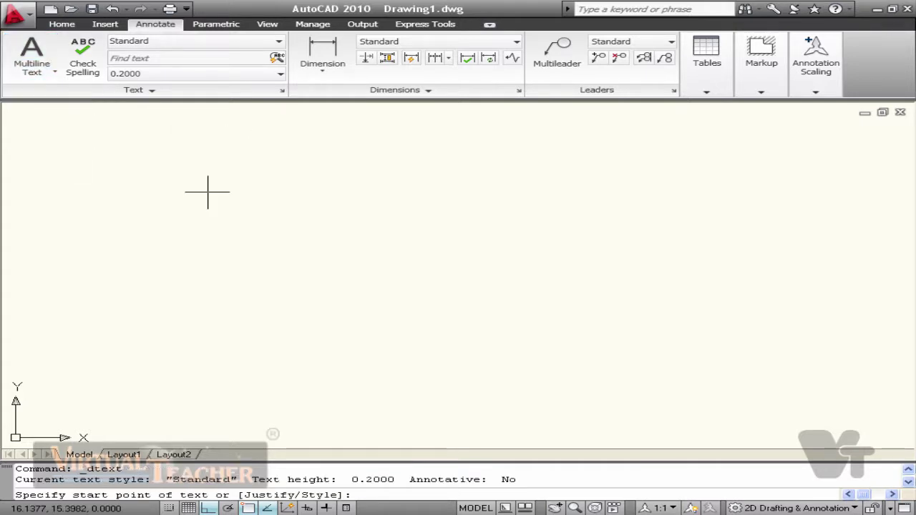
{"action": "left_click", "coordinate": [256, 218]}
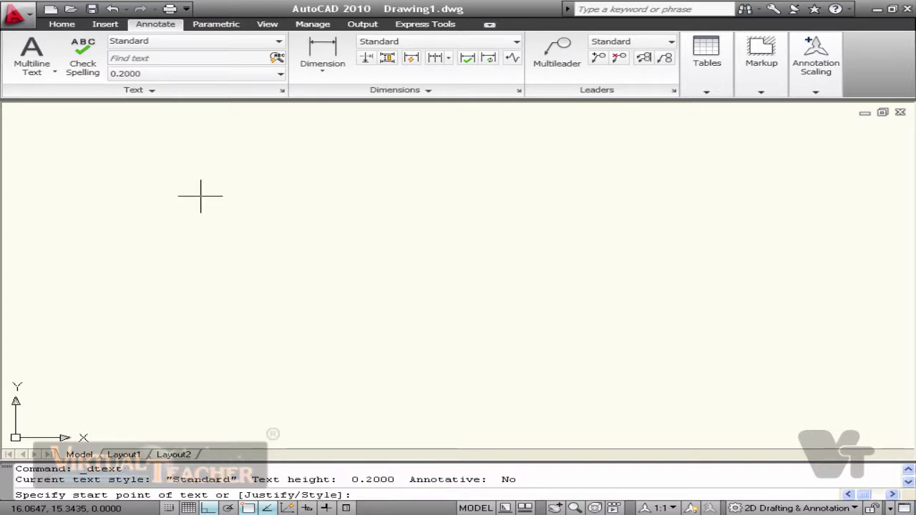
{"action": "left_click", "coordinate": [201, 199]}
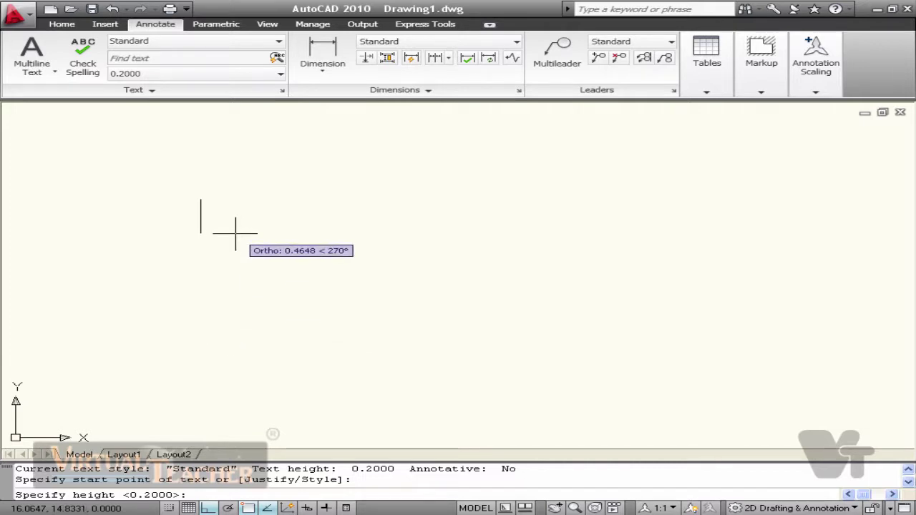
{"action": "type", "text": "0."}
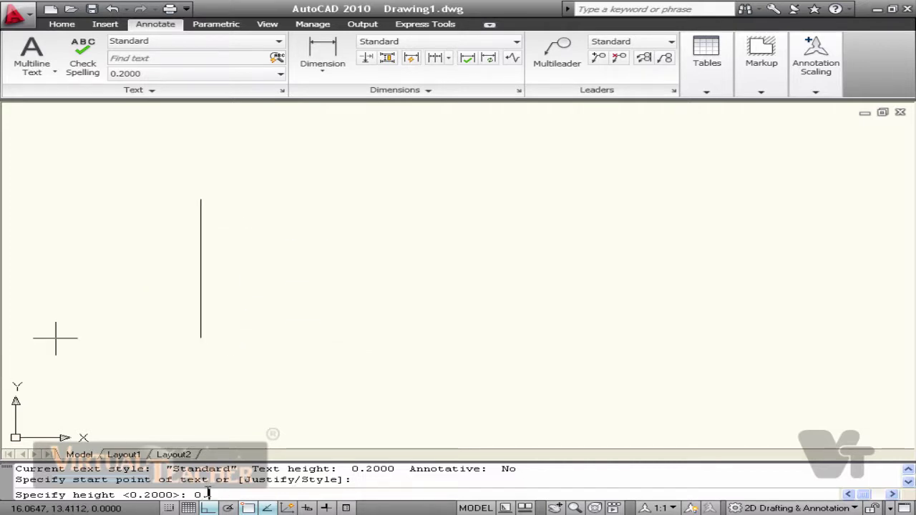
{"action": "type", "text": "5"}
{"action": "key", "text": "Return"}
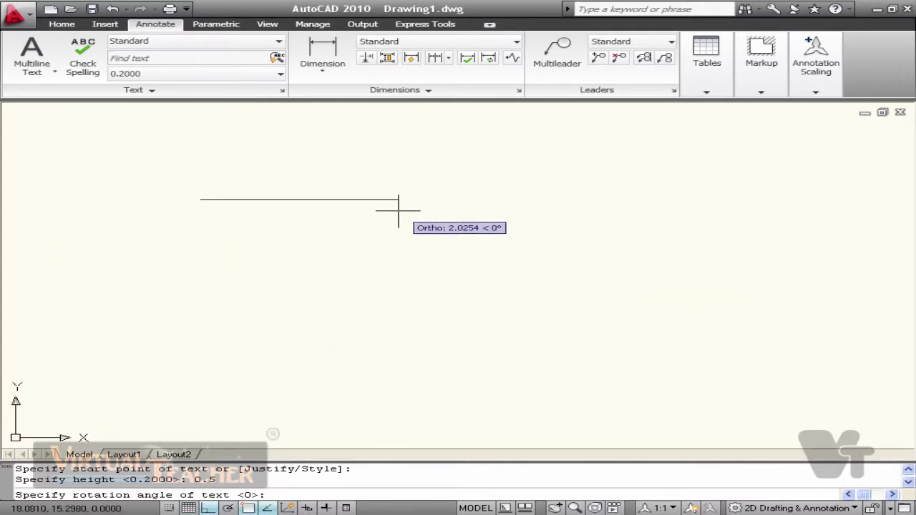
{"action": "key", "text": "Return"}
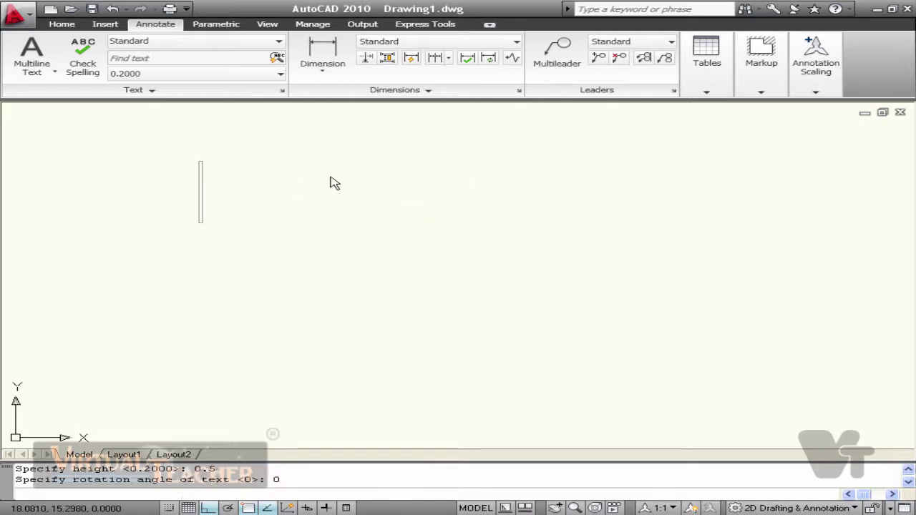
{"action": "type", "text": "dr"}
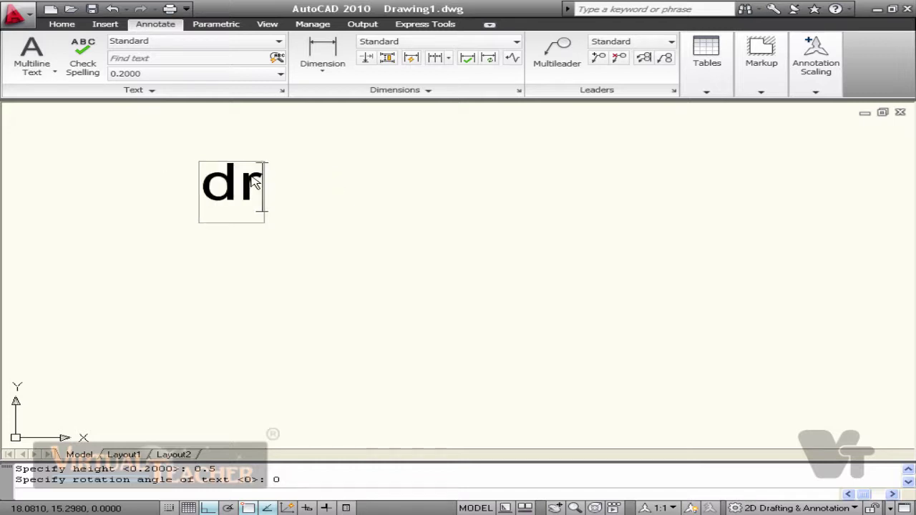
{"action": "type", "text": "illing machine"}
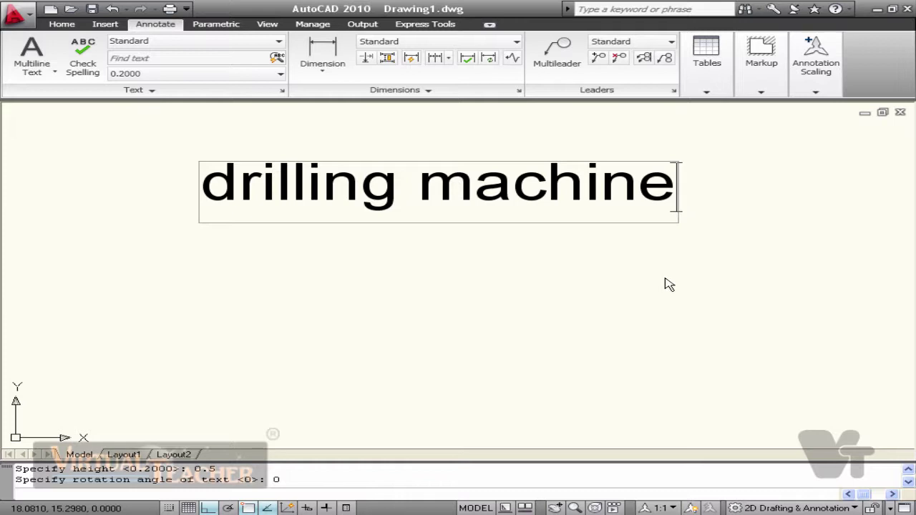
{"action": "key", "text": "Return"}
{"action": "key", "text": "Return"}
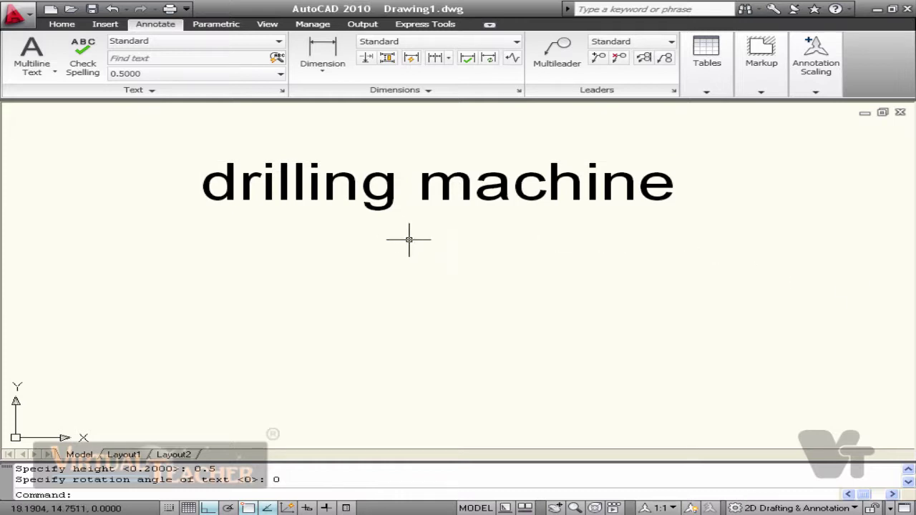
- Window-select the 'drilling machine' heading and erase it
{"action": "left_click", "coordinate": [111, 127]}
{"action": "left_click", "coordinate": [548, 211]}
{"action": "type", "text": "e"}
{"action": "key", "text": "Return"}
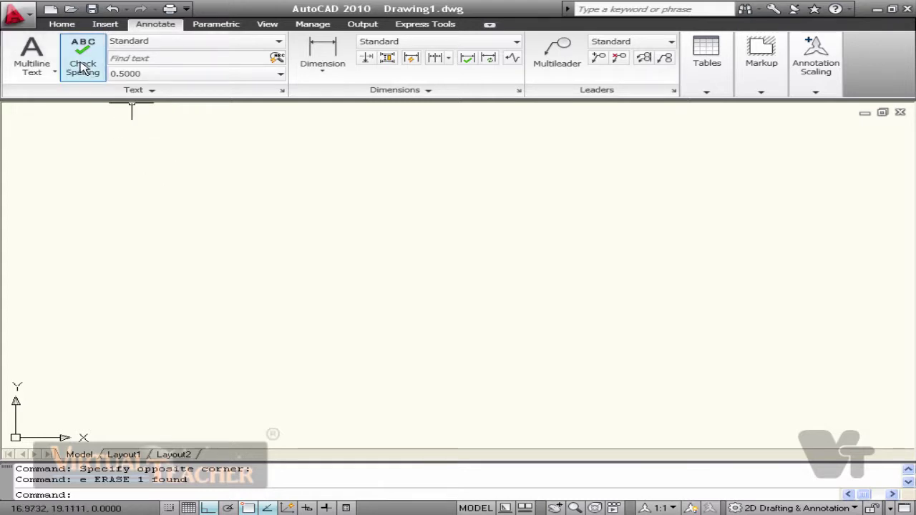
- Create a multiline text box reading 'drillinh' and select it
{"action": "type", "text": "t"}
{"action": "key", "text": "Return"}
{"action": "left_click", "coordinate": [326, 202]}
{"action": "left_click", "coordinate": [407, 221]}
{"action": "type", "text": "dr"}
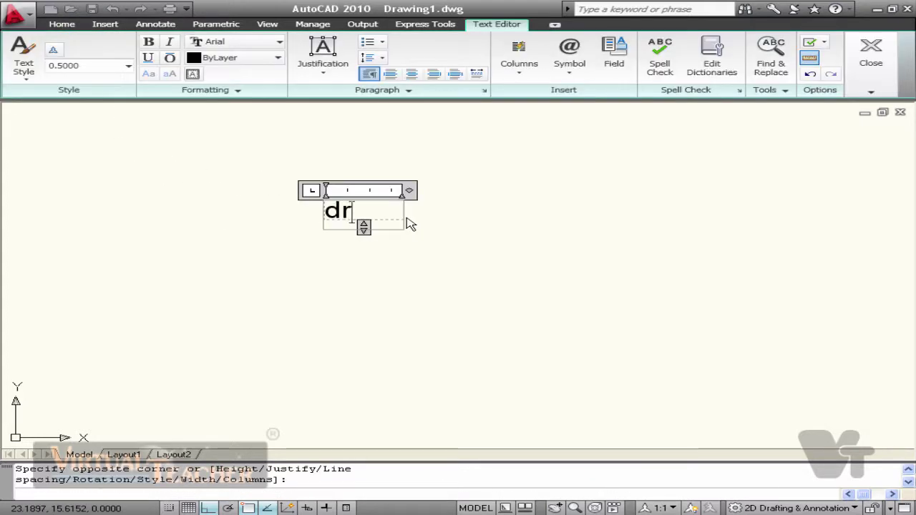
{"action": "type", "text": "illinh"}
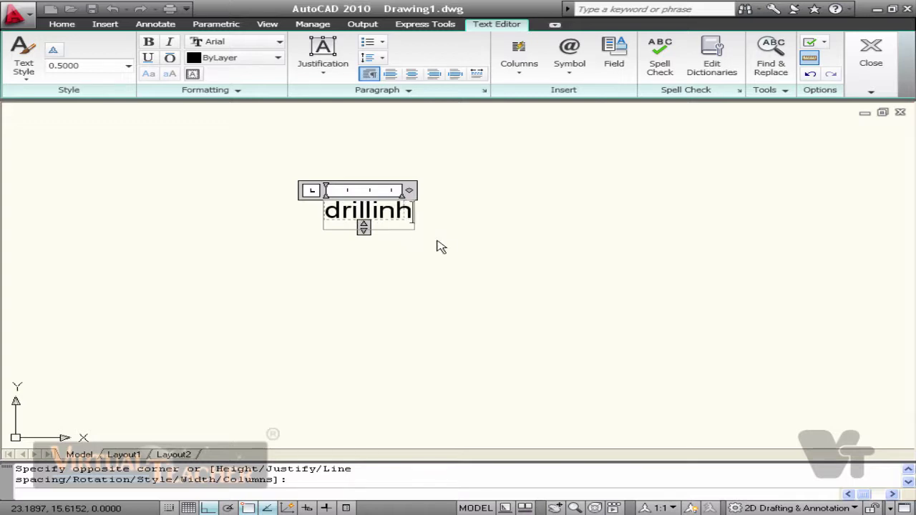
{"action": "left_click", "coordinate": [437, 244]}
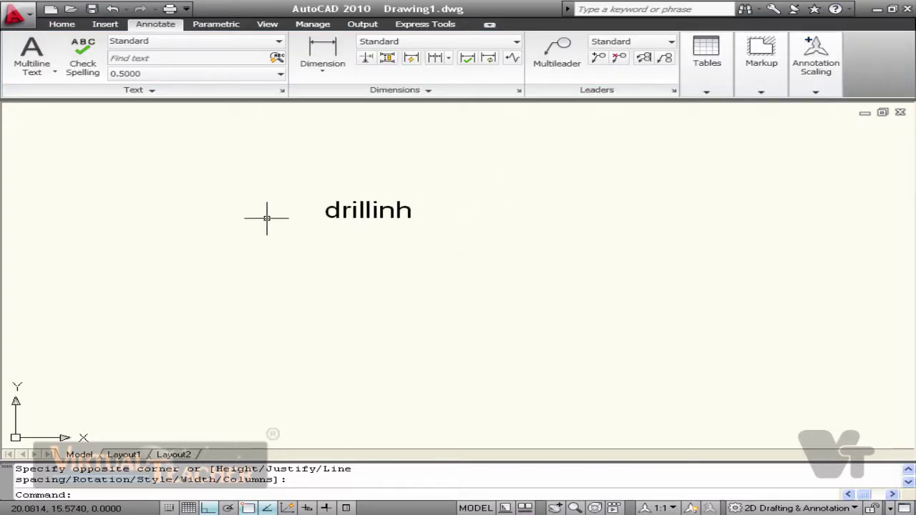
{"action": "left_click", "coordinate": [365, 211]}
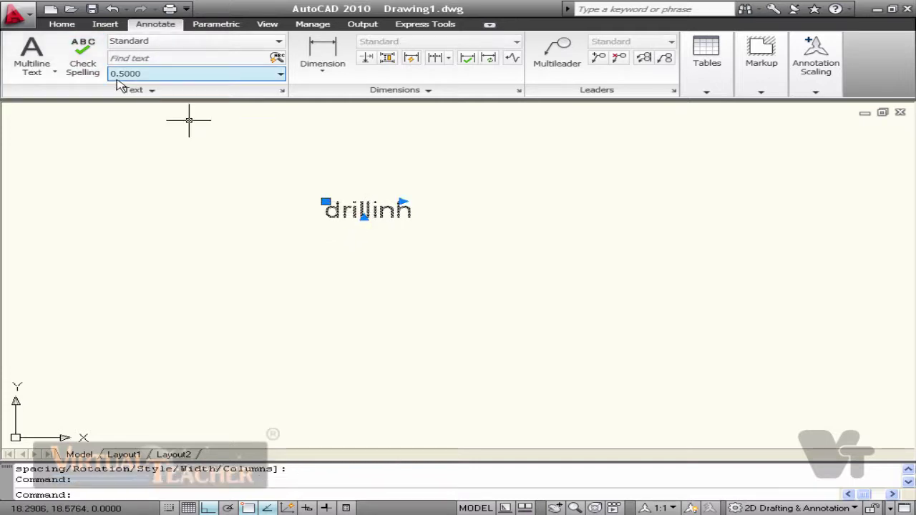
- Spell-check the selected text, correcting 'drillinh' to 'drilling'
{"action": "left_click", "coordinate": [82, 68]}
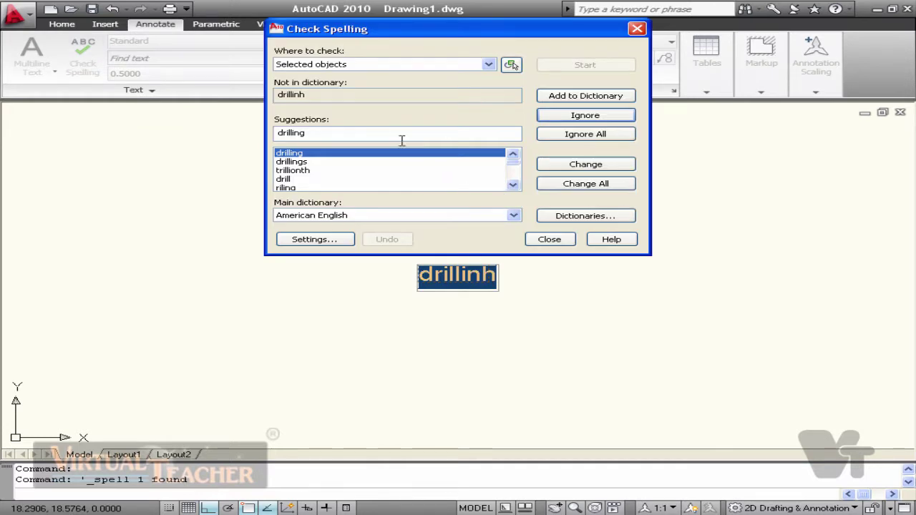
{"action": "left_click", "coordinate": [288, 180]}
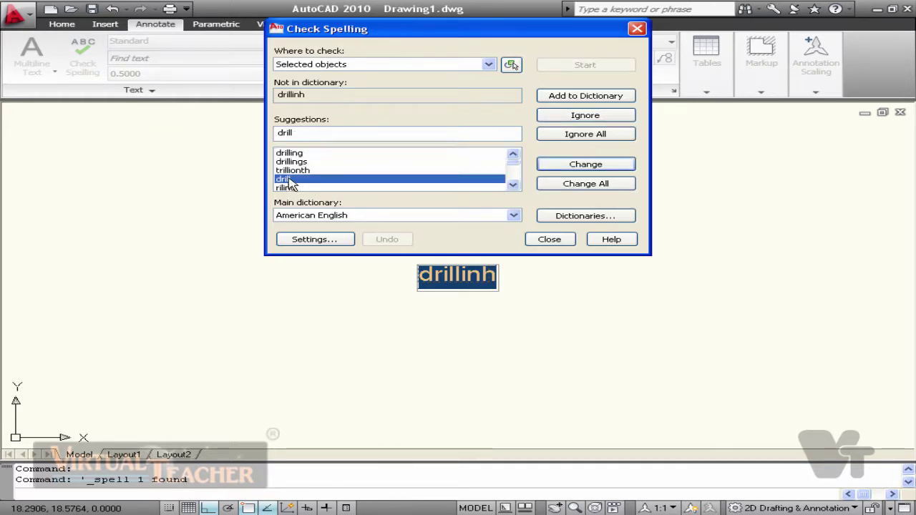
{"action": "left_click", "coordinate": [585, 166]}
{"action": "left_click", "coordinate": [489, 157]}
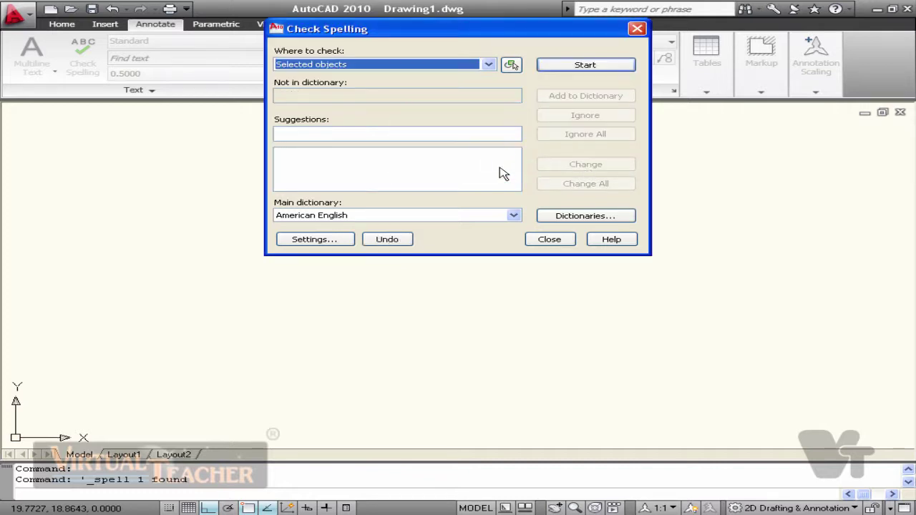
{"action": "left_click", "coordinate": [549, 239]}
{"action": "middle_click_drag", "start_coordinate": [380, 232], "coordinate": [390, 248]}
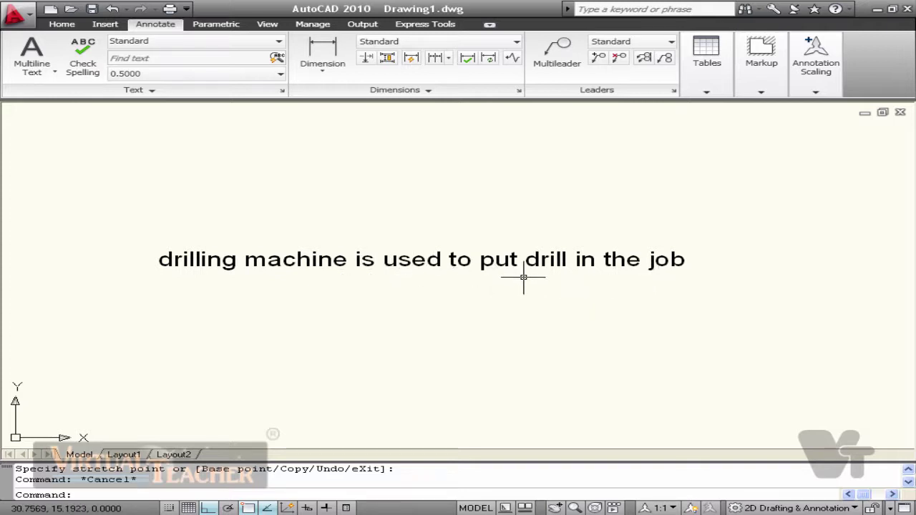
- Find the word 'is' in the note and replace it with 'was'
{"action": "left_click", "coordinate": [208, 58]}
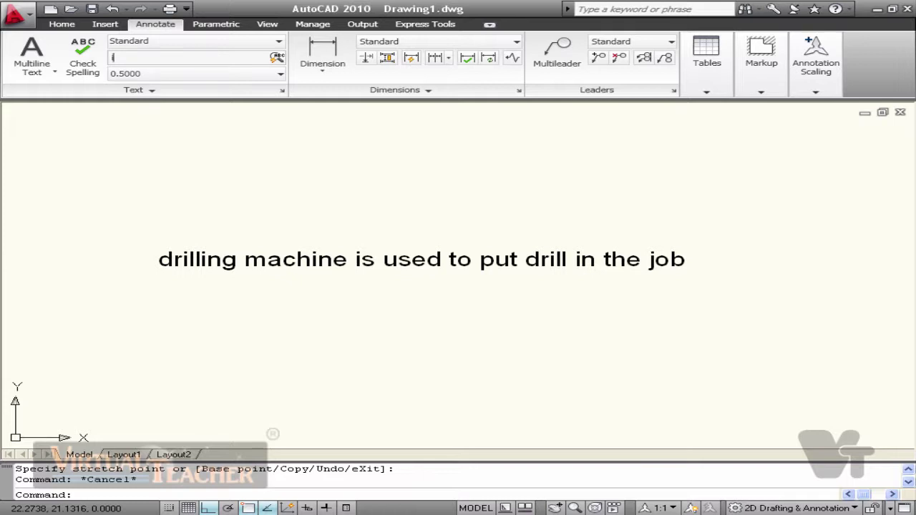
{"action": "type", "text": "is"}
{"action": "key", "text": "Return"}
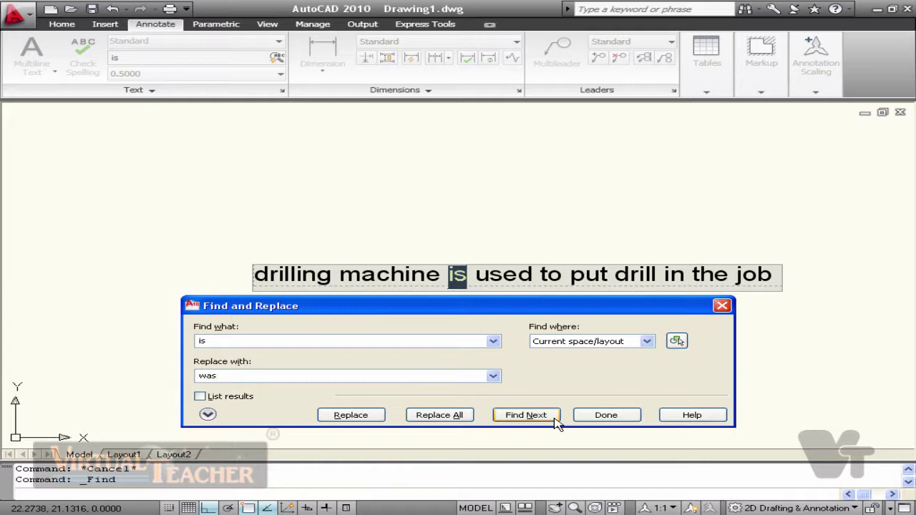
{"action": "left_click", "coordinate": [351, 415]}
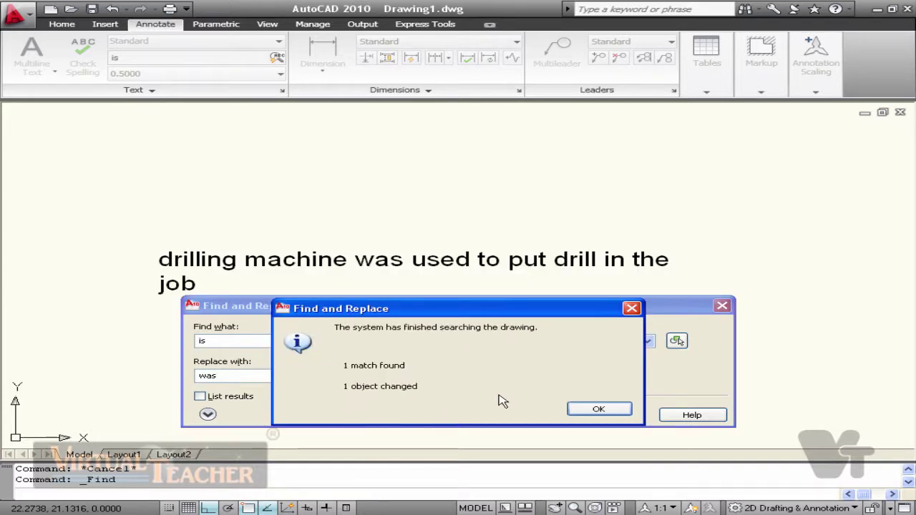
{"action": "left_click", "coordinate": [595, 408]}
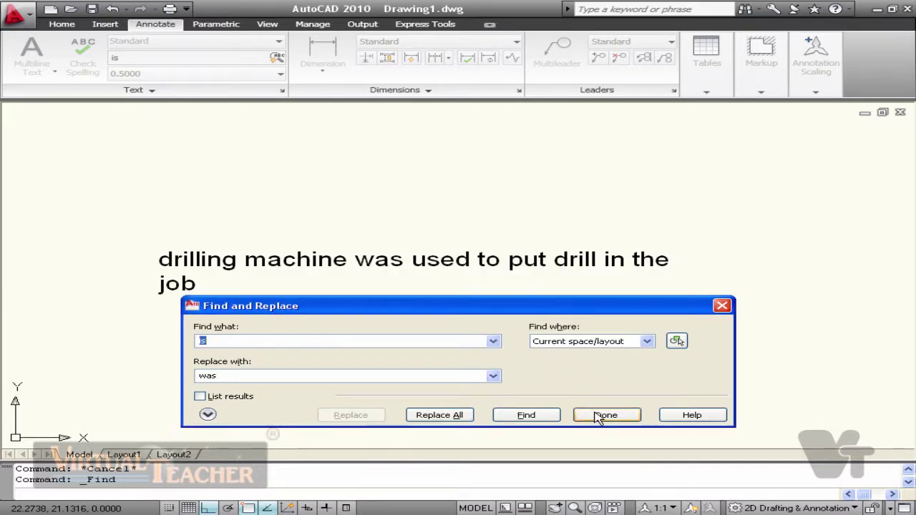
{"action": "left_click", "coordinate": [597, 415]}
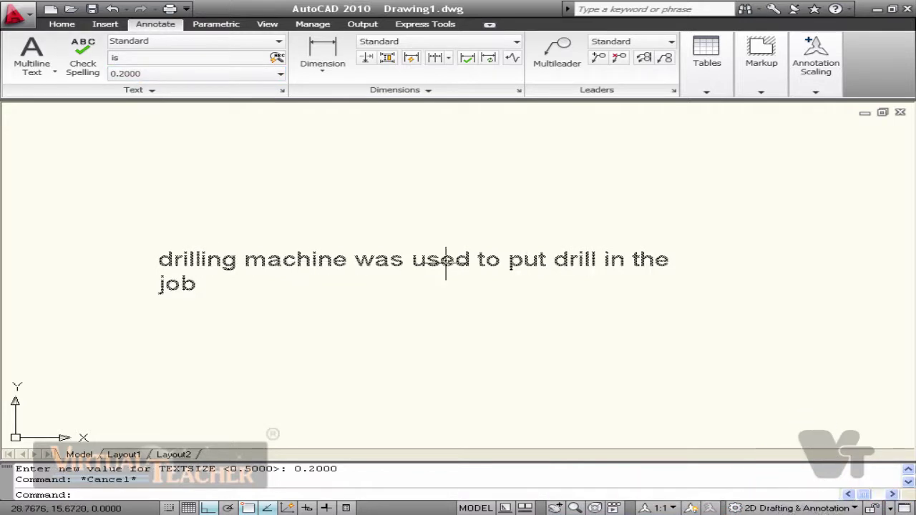
- Window-select the note and erase it
{"action": "left_click_drag", "start_coordinate": [256, 106], "coordinate": [170, 323]}
{"action": "type", "text": "e"}
{"action": "key", "text": "Return"}
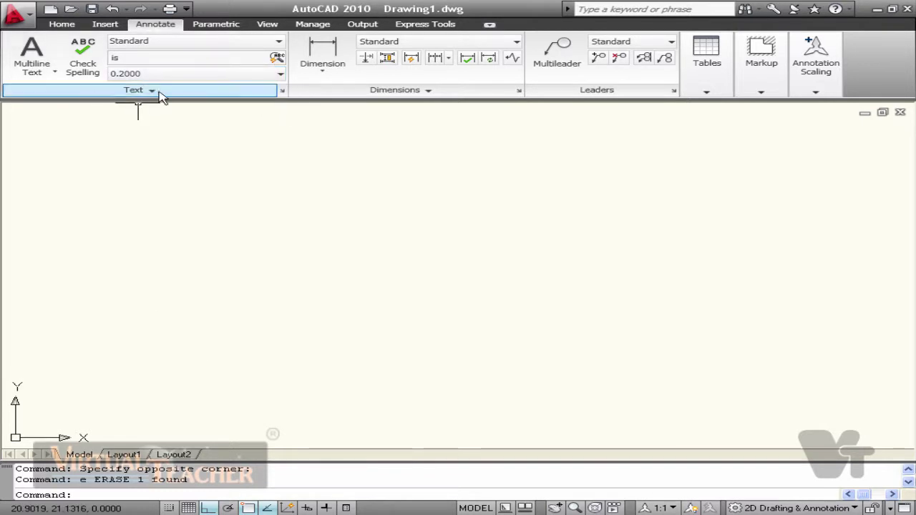
- Set the Standard text style to Times New Roman, Regular, height 1.5
{"action": "left_click", "coordinate": [282, 91]}
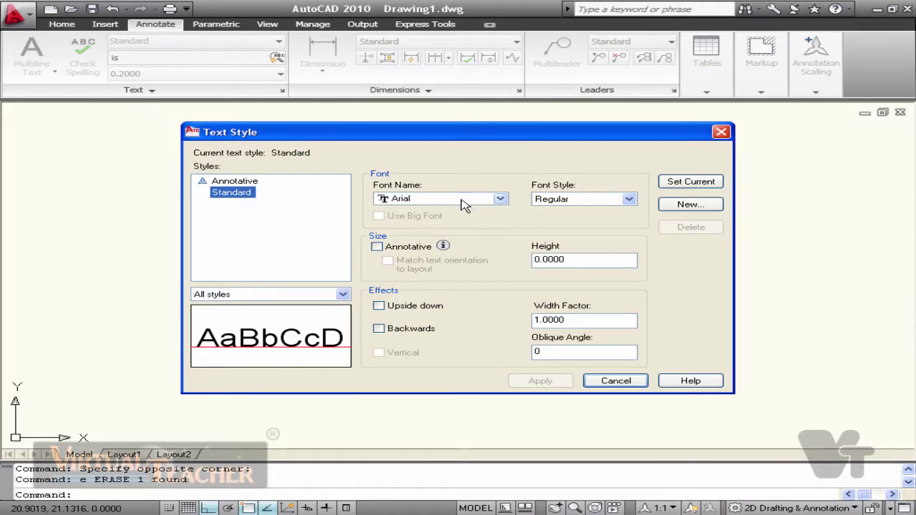
{"action": "left_click", "coordinate": [499, 199]}
{"action": "key", "text": "t"}
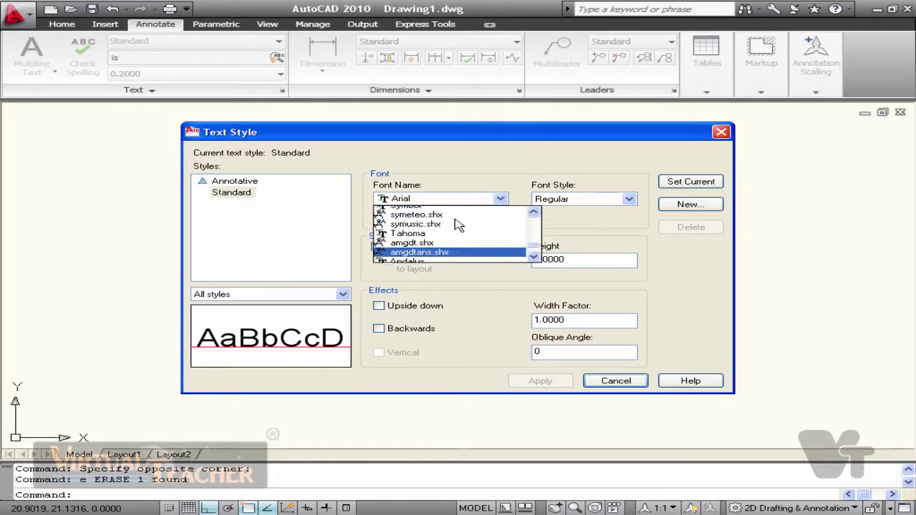
{"action": "left_click", "coordinate": [453, 258]}
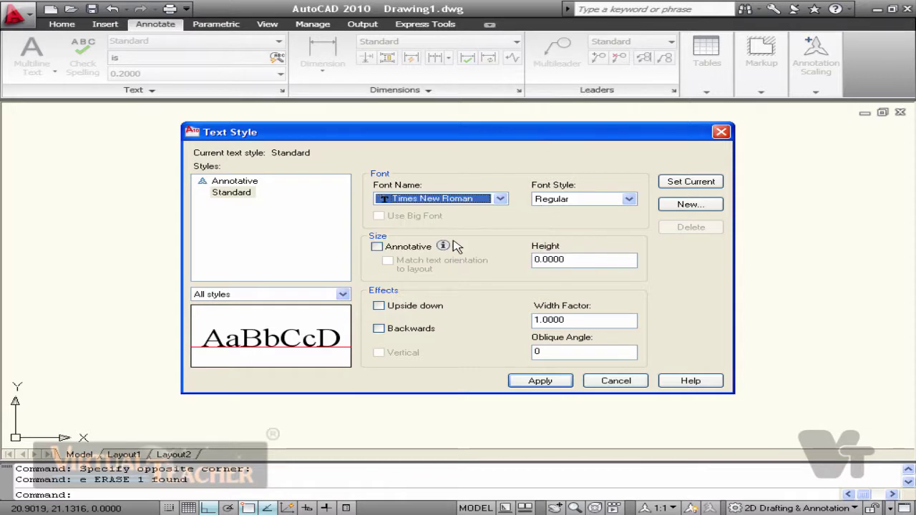
{"action": "left_click", "coordinate": [591, 201]}
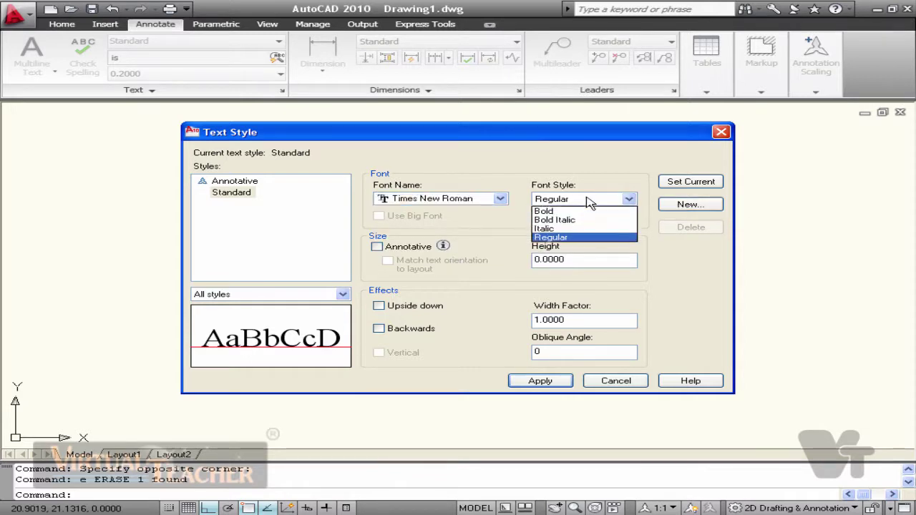
{"action": "left_click", "coordinate": [569, 238]}
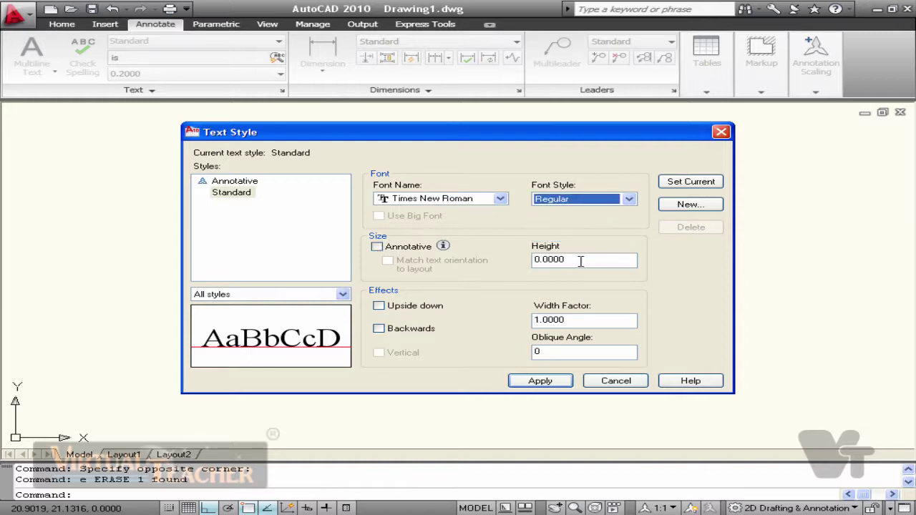
{"action": "double_click", "coordinate": [532, 260]}
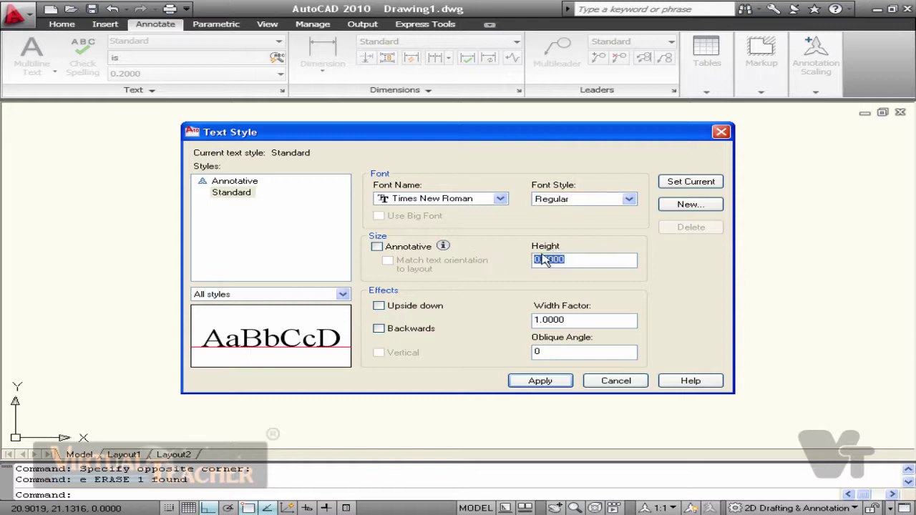
{"action": "type", "text": "1.5"}
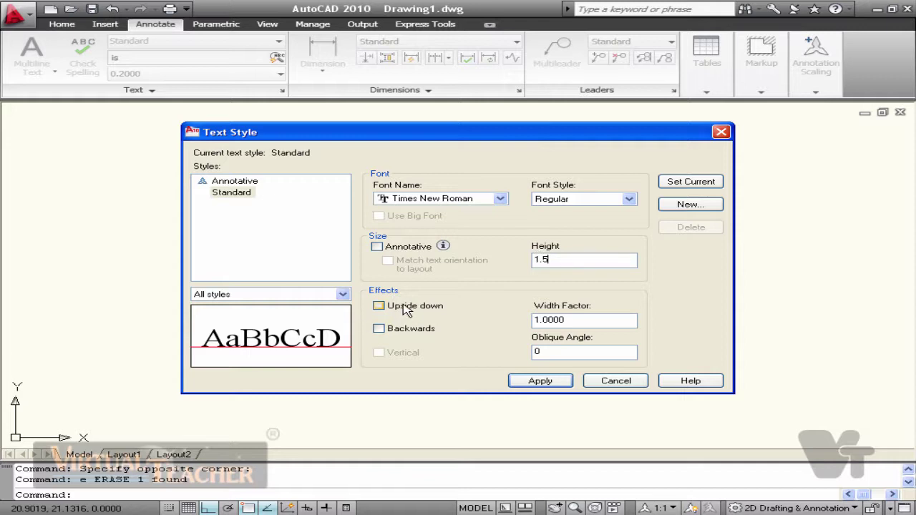
- Test Upside down and Backwards effects, leaving width factor 1 and oblique angle 0
{"action": "left_click", "coordinate": [404, 309]}
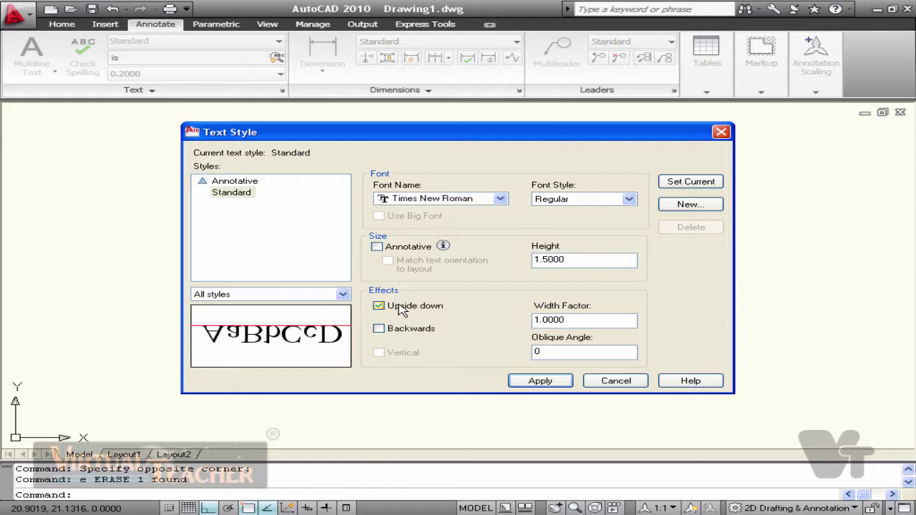
{"action": "left_click", "coordinate": [404, 309]}
{"action": "left_click", "coordinate": [412, 331]}
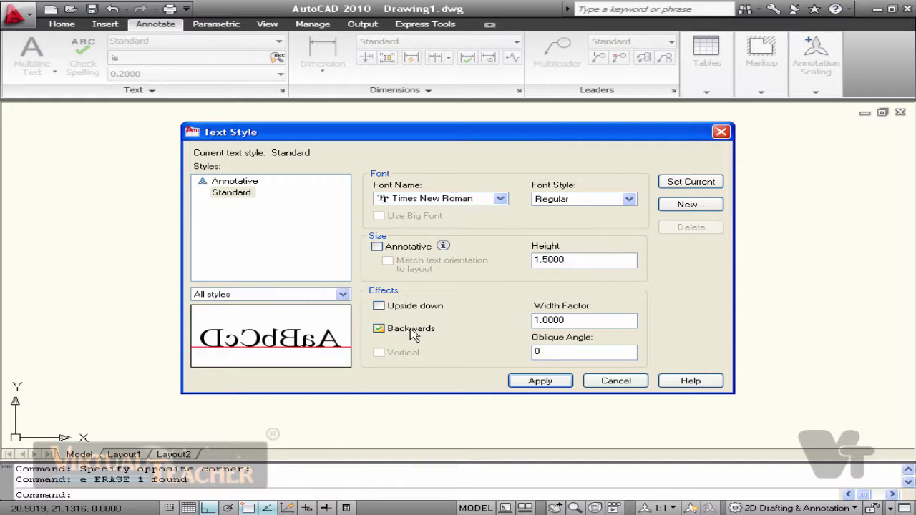
{"action": "left_click", "coordinate": [412, 331]}
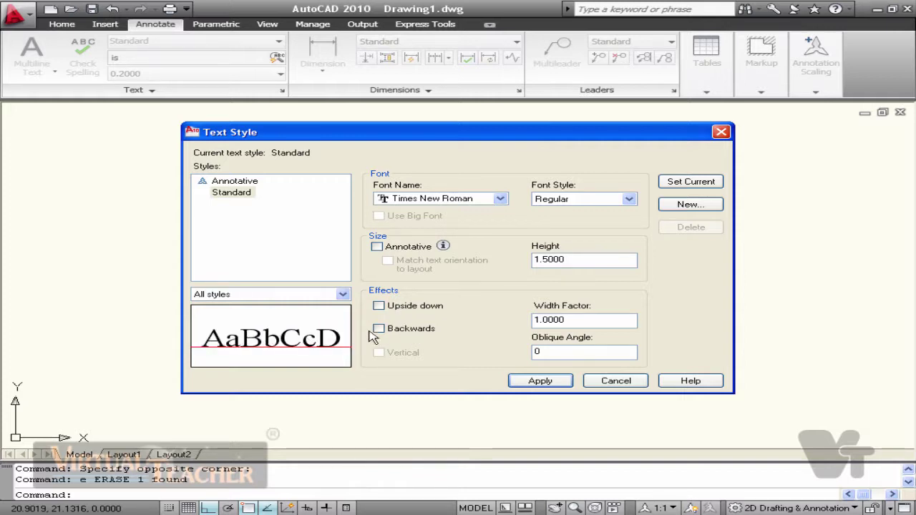
{"action": "left_click", "coordinate": [404, 332]}
{"action": "left_click", "coordinate": [405, 334]}
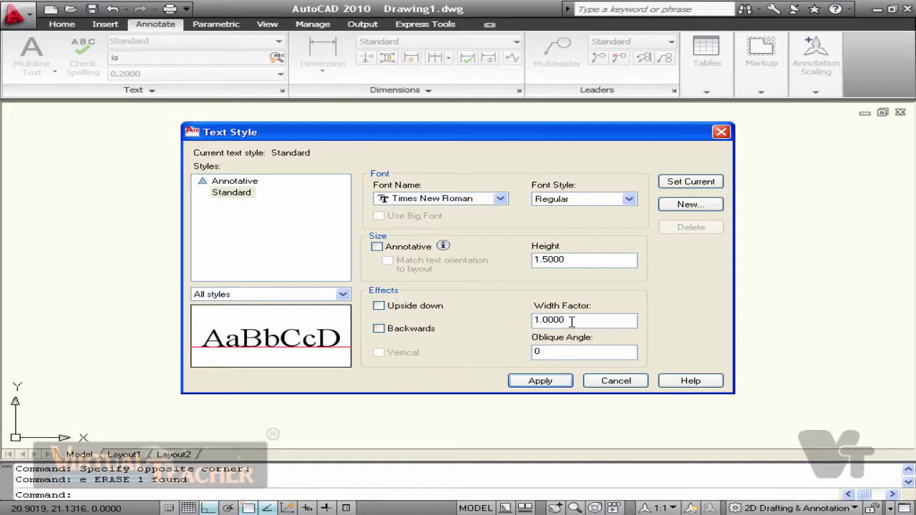
{"action": "left_click_drag", "start_coordinate": [572, 322], "coordinate": [531, 322]}
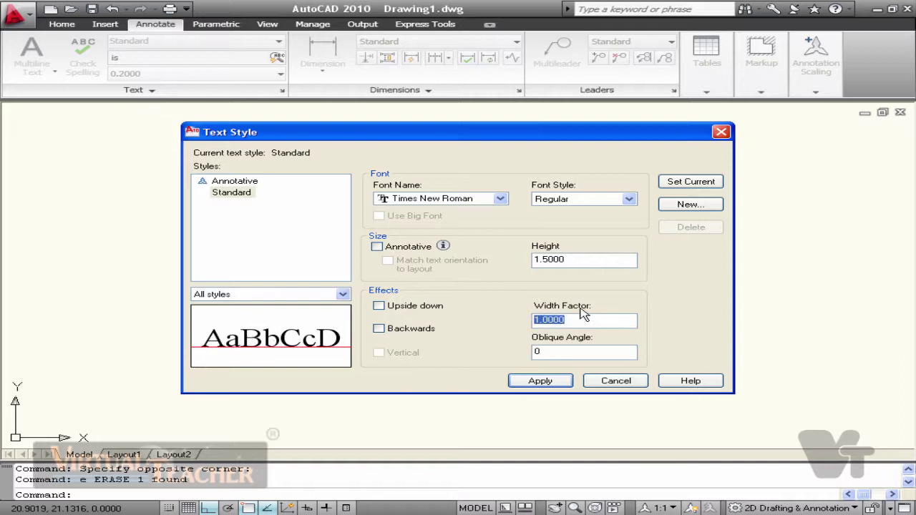
{"action": "type", "text": "3"}
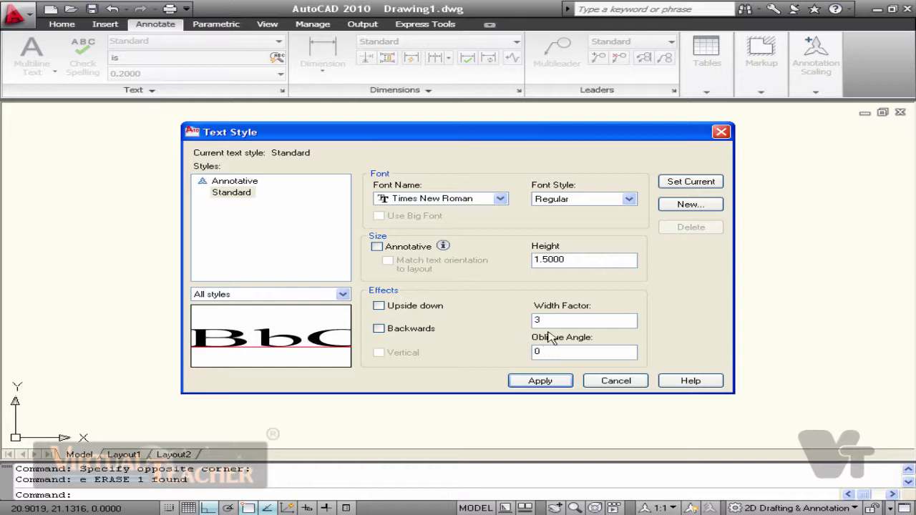
{"action": "type", "text": "1"}
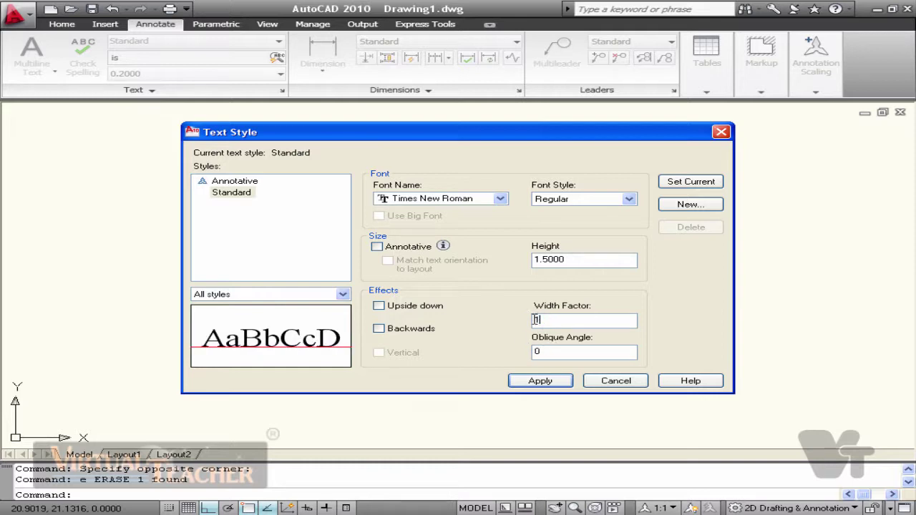
{"action": "key", "text": "Tab"}
{"action": "left_click", "coordinate": [538, 351]}
{"action": "type", "text": "15"}
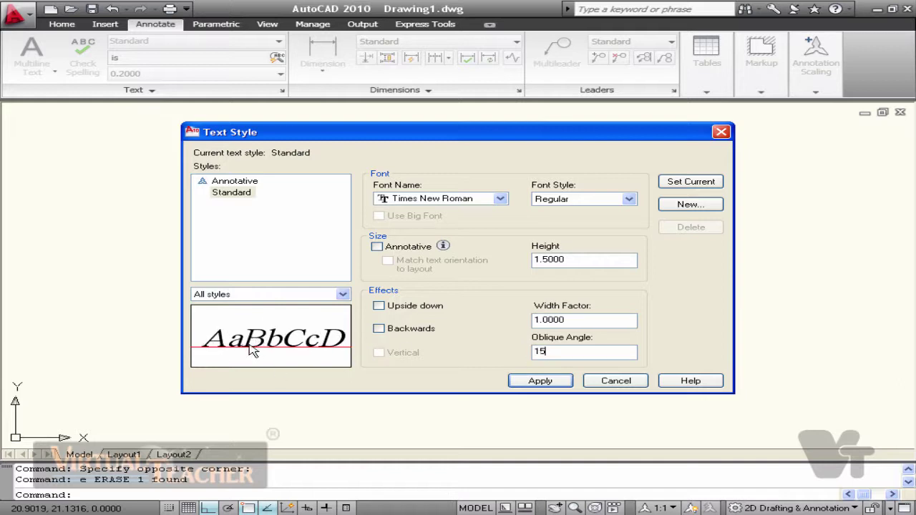
{"action": "key", "text": "BackSpace"}
{"action": "key", "text": "BackSpace"}
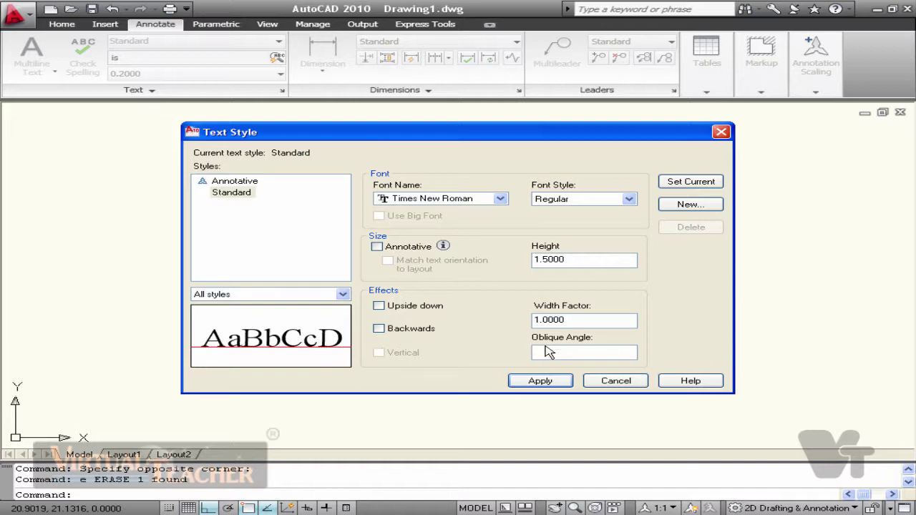
{"action": "type", "text": "0"}
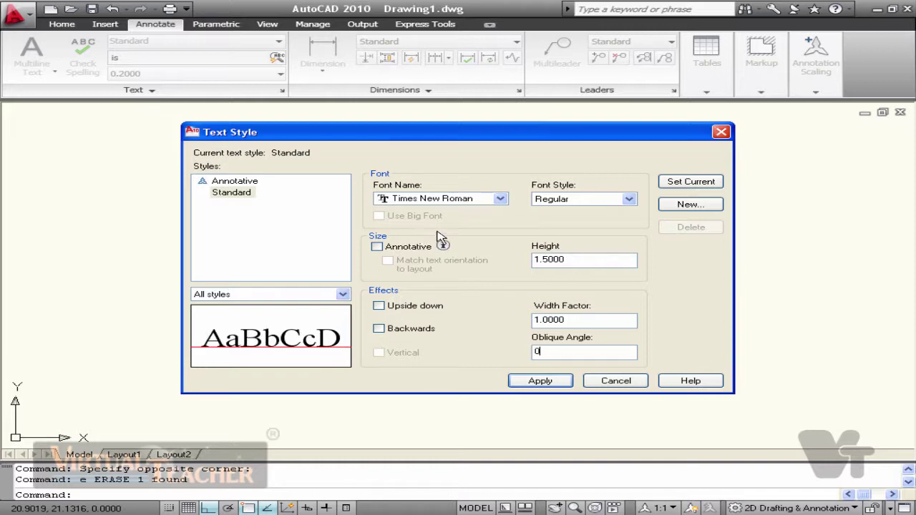
- Create a new text style named style1 using the Book Antiqua font
{"action": "left_click", "coordinate": [691, 205]}
{"action": "left_click", "coordinate": [421, 280]}
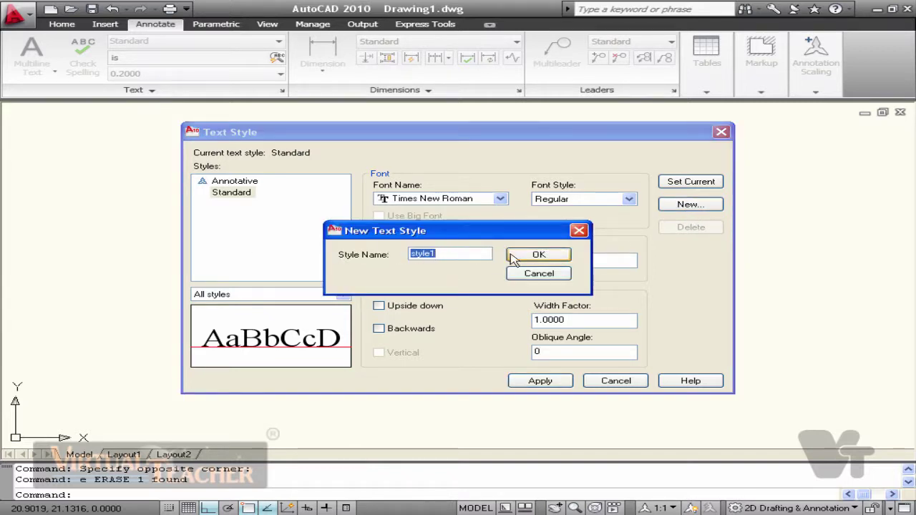
{"action": "left_click", "coordinate": [538, 256]}
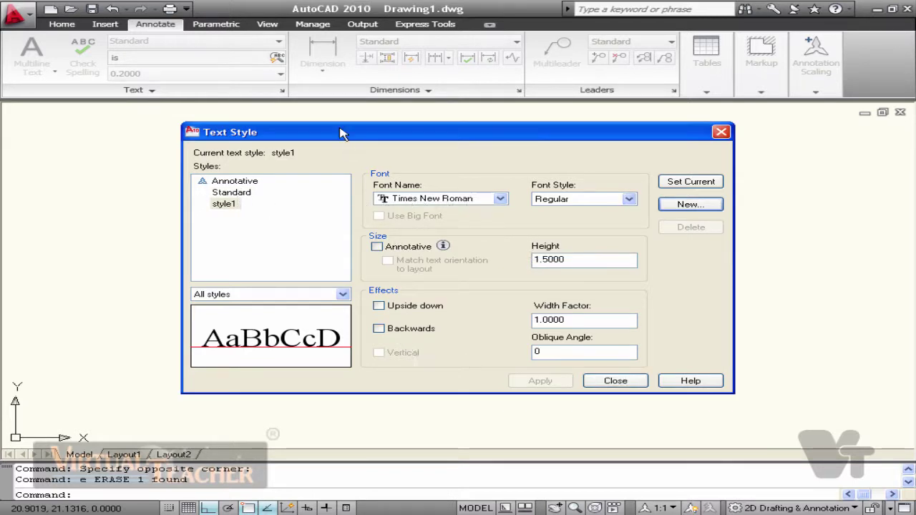
{"action": "left_click", "coordinate": [497, 201]}
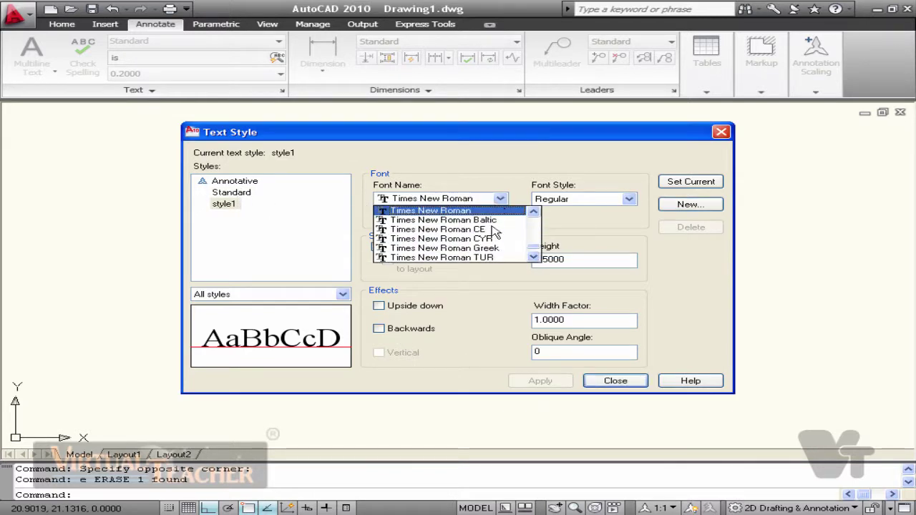
{"action": "scroll", "coordinate": [493, 230], "scroll_direction": "down", "scroll_amount": 5}
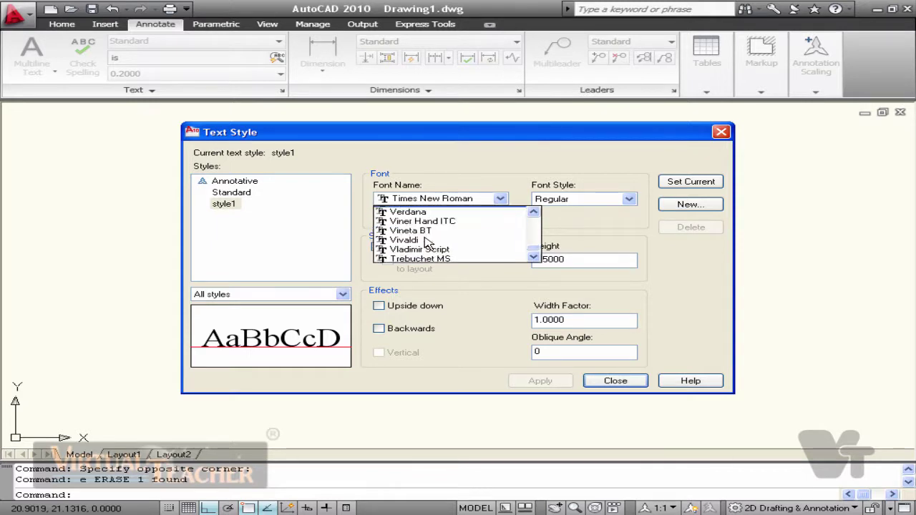
{"action": "scroll", "coordinate": [427, 243], "scroll_direction": "down", "scroll_amount": 1}
{"action": "key", "text": "b"}
{"action": "scroll", "coordinate": [440, 254], "scroll_direction": "down", "scroll_amount": 2}
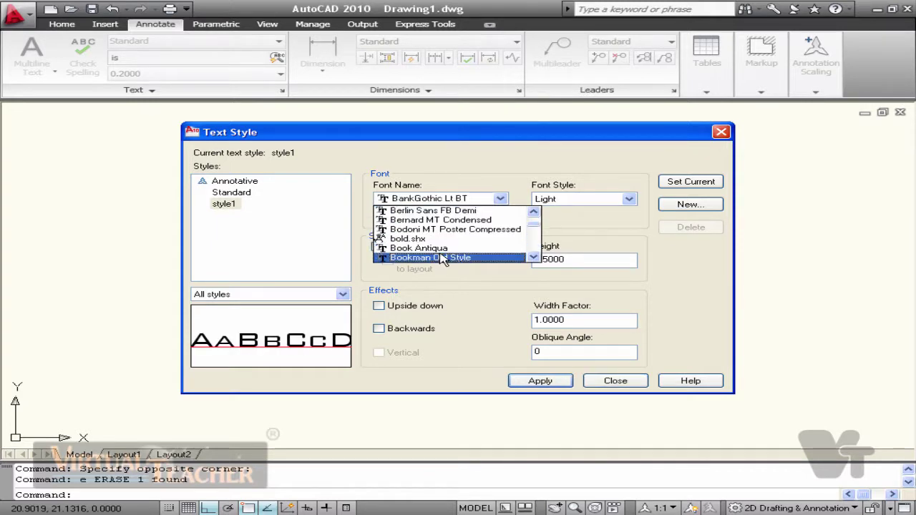
{"action": "left_click", "coordinate": [445, 248]}
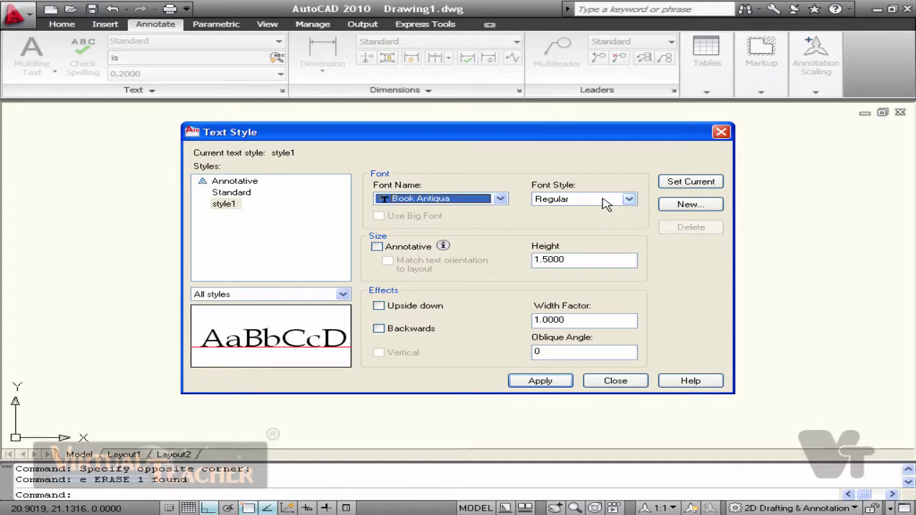
- Make style1 Italic at height 2.5 and set it as the current style
{"action": "left_click", "coordinate": [604, 203]}
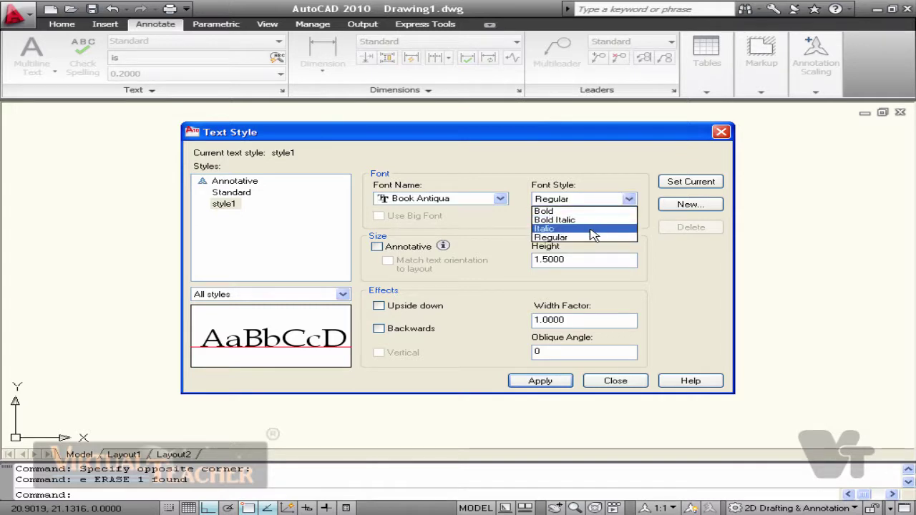
{"action": "left_click", "coordinate": [595, 229]}
{"action": "double_click", "coordinate": [598, 264]}
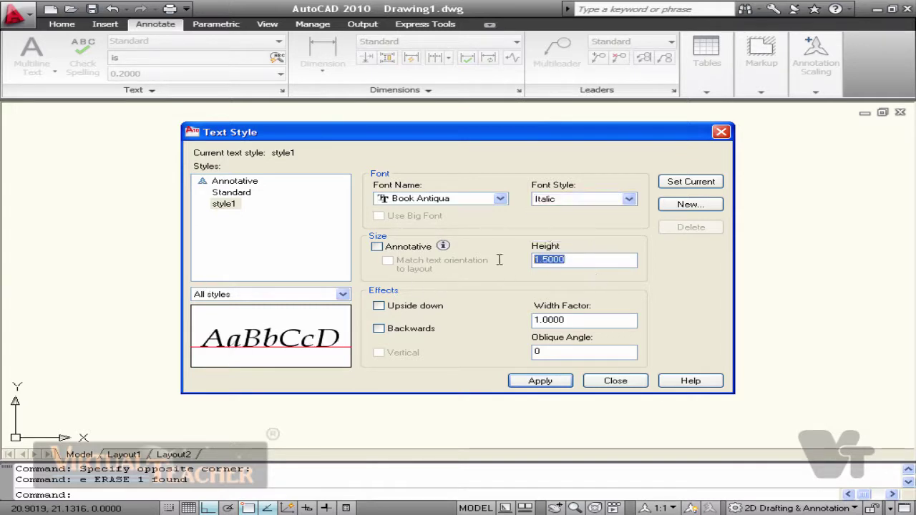
{"action": "type", "text": "2.5"}
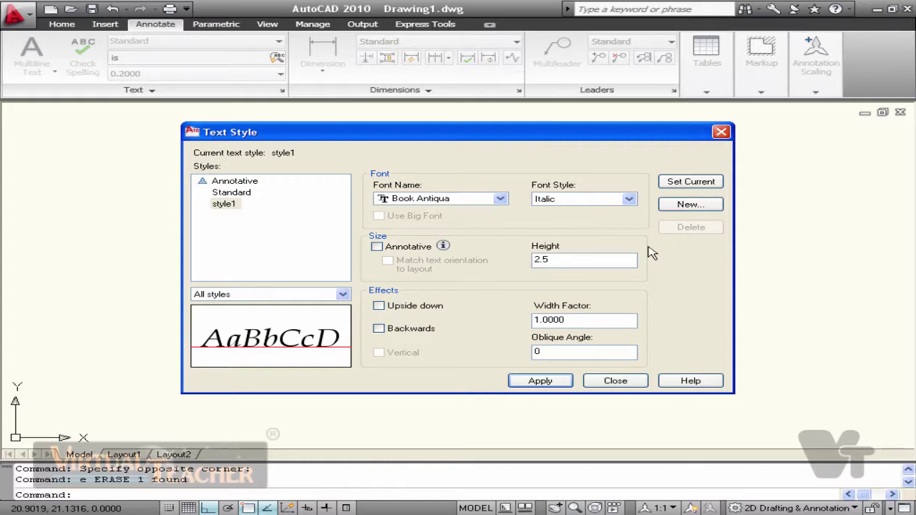
{"action": "left_click", "coordinate": [682, 183]}
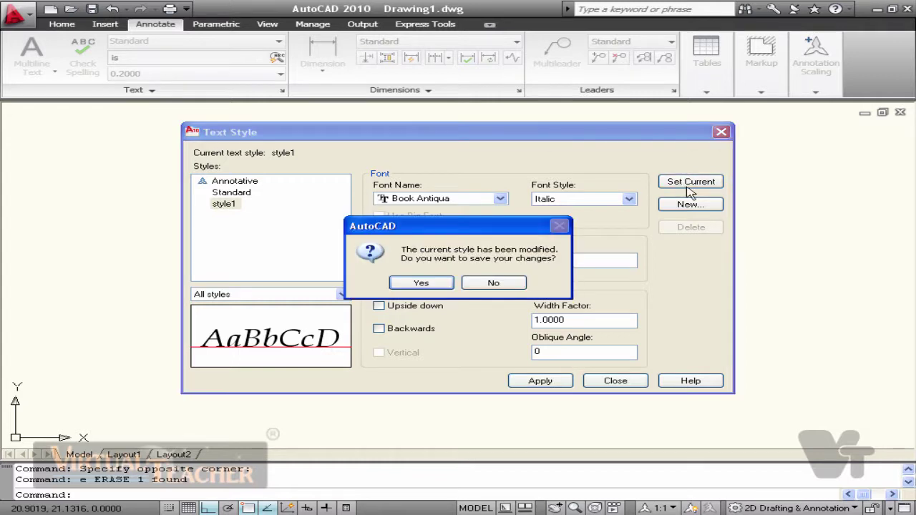
{"action": "left_click", "coordinate": [423, 283]}
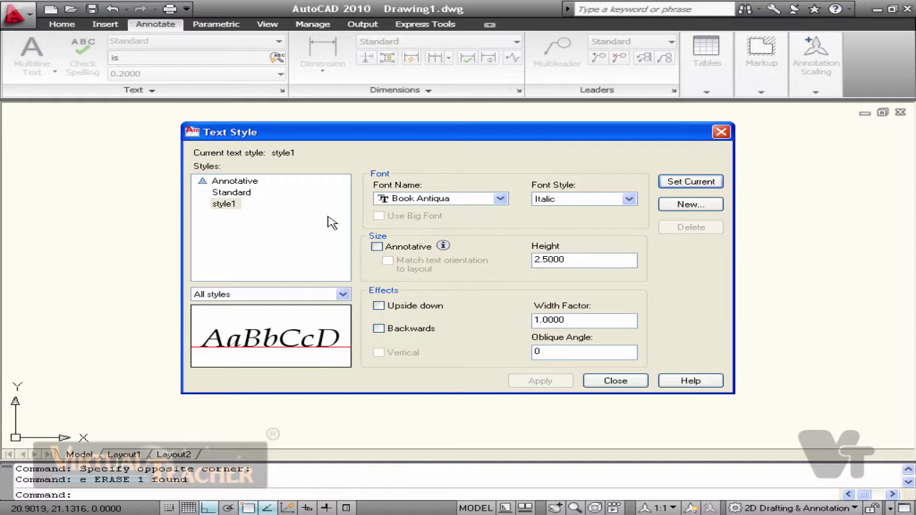
- Close the Text Style dialog and begin a multiline text box, deleting the mistyped characters
{"action": "left_click", "coordinate": [621, 380]}
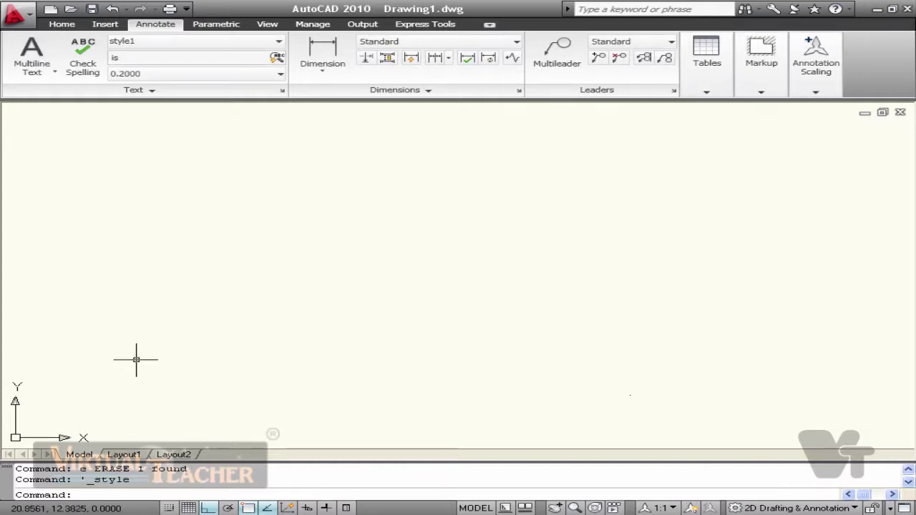
{"action": "left_click", "coordinate": [32, 54]}
{"action": "left_click", "coordinate": [307, 221]}
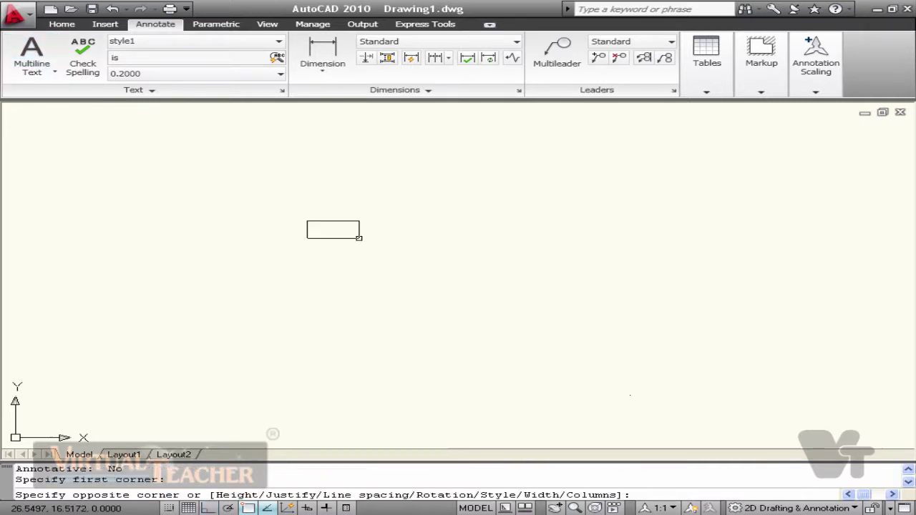
{"action": "left_click", "coordinate": [527, 295]}
{"action": "type", "text": "fdfd"}
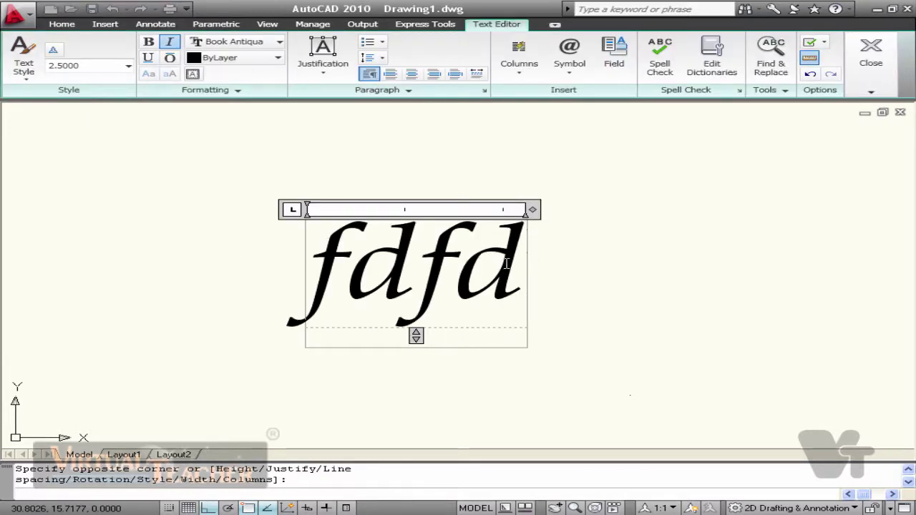
{"action": "key", "text": "BackSpace"}
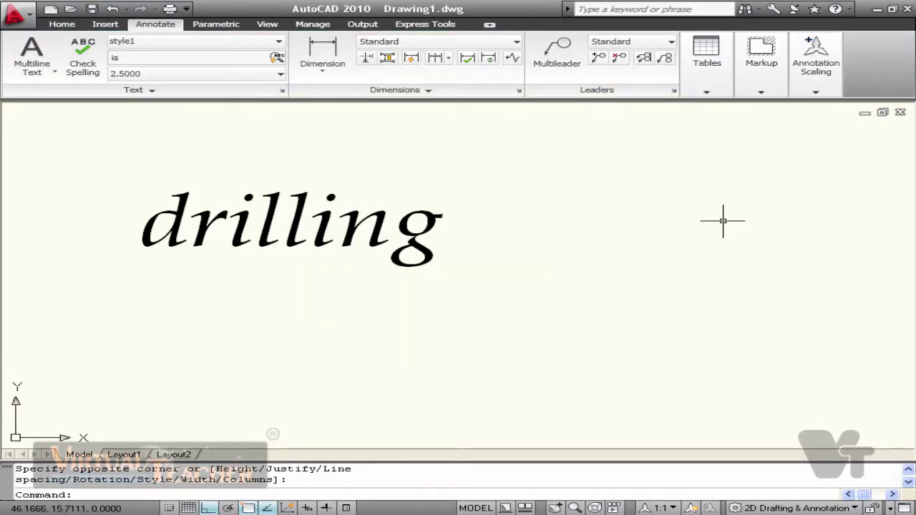
- Add multiline text 'machine' in a plain upright style below and right of drilling
{"action": "left_click", "coordinate": [31, 54]}
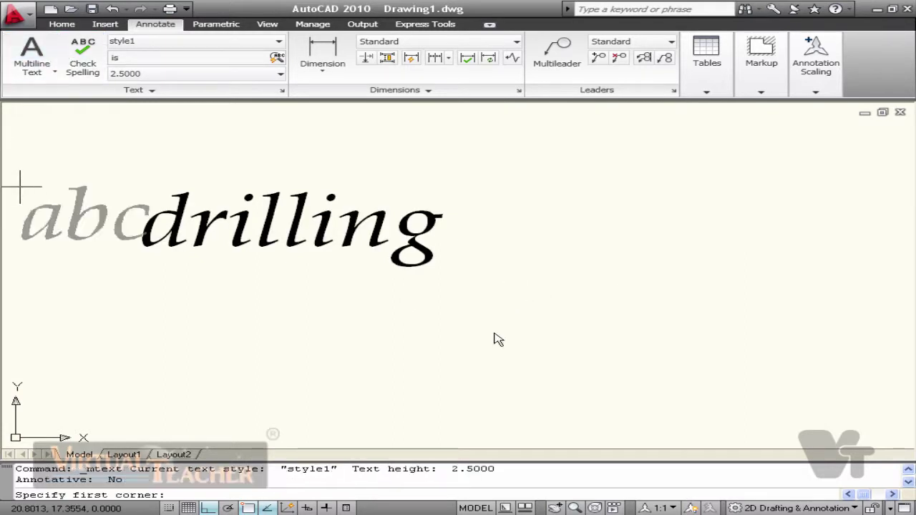
{"action": "left_click", "coordinate": [516, 327]}
{"action": "left_click", "coordinate": [658, 344]}
{"action": "type", "text": "ma"}
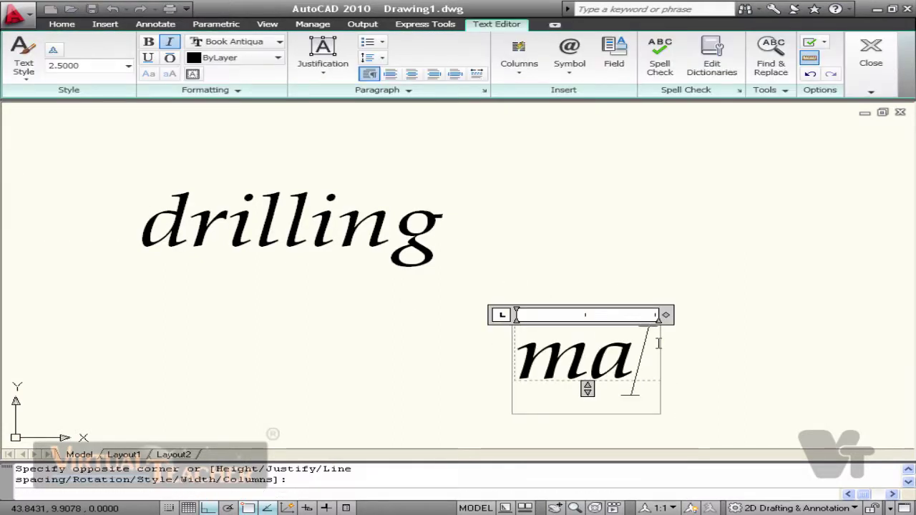
{"action": "key", "text": "BackSpace"}
{"action": "key", "text": "BackSpace"}
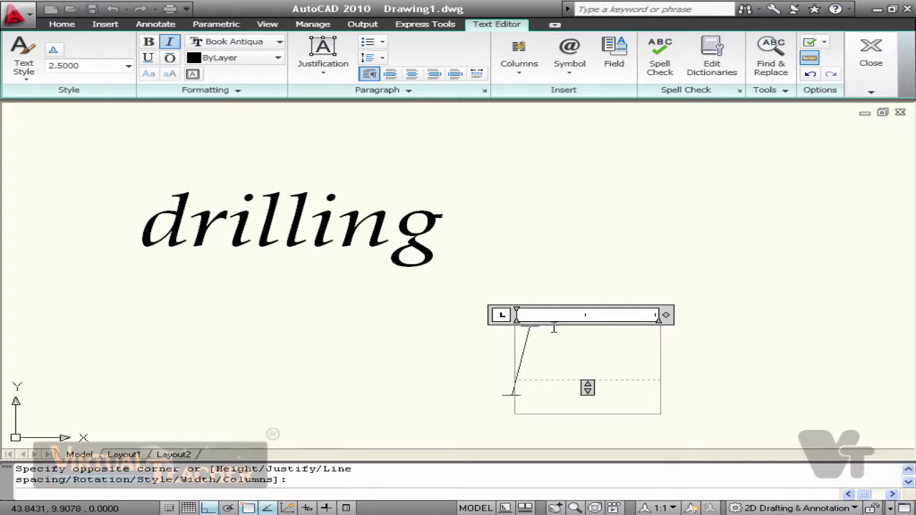
{"action": "left_click", "coordinate": [37, 79]}
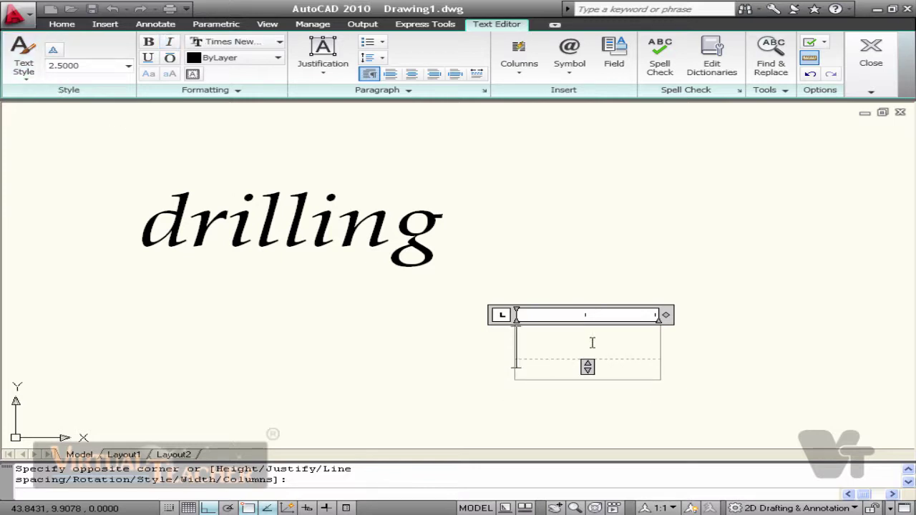
{"action": "type", "text": "machine"}
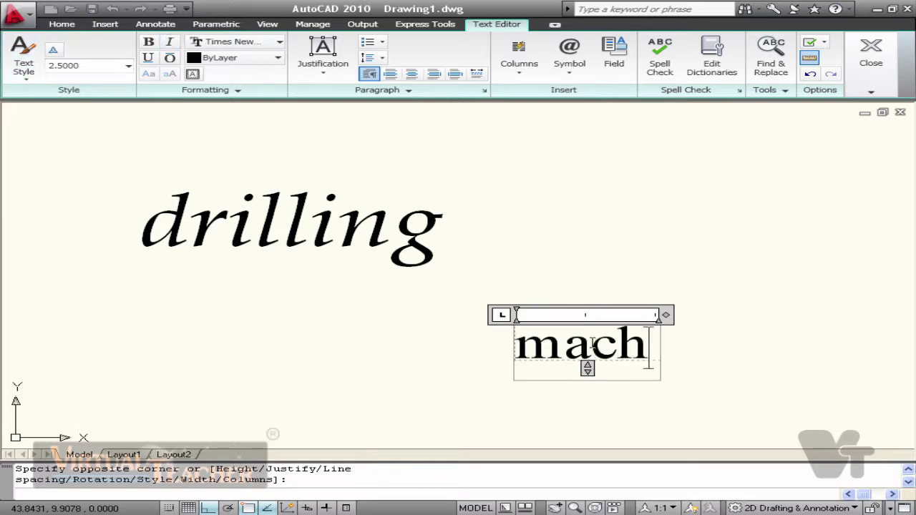
{"action": "left_click", "coordinate": [446, 313]}
{"action": "middle_click_drag", "start_coordinate": [379, 277], "coordinate": [342, 251]}
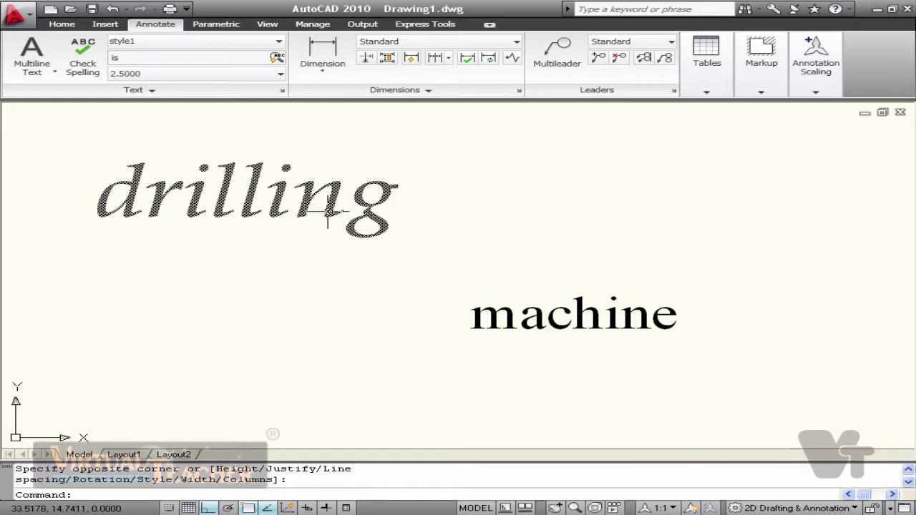
- Retype drilling as 'hobbing', capitalise it to HOBBING, and make it bold italic
{"action": "double_click", "coordinate": [281, 193]}
{"action": "left_click_drag", "start_coordinate": [386, 201], "coordinate": [111, 200]}
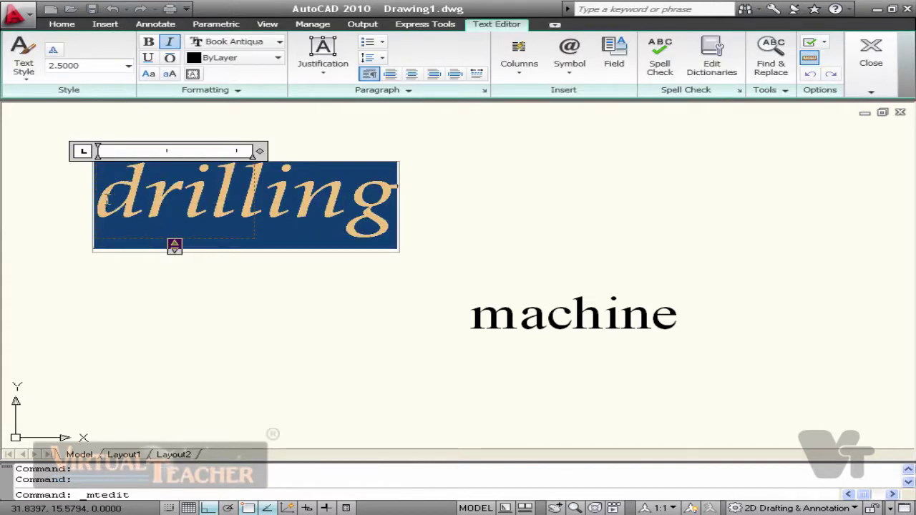
{"action": "type", "text": "hobbing"}
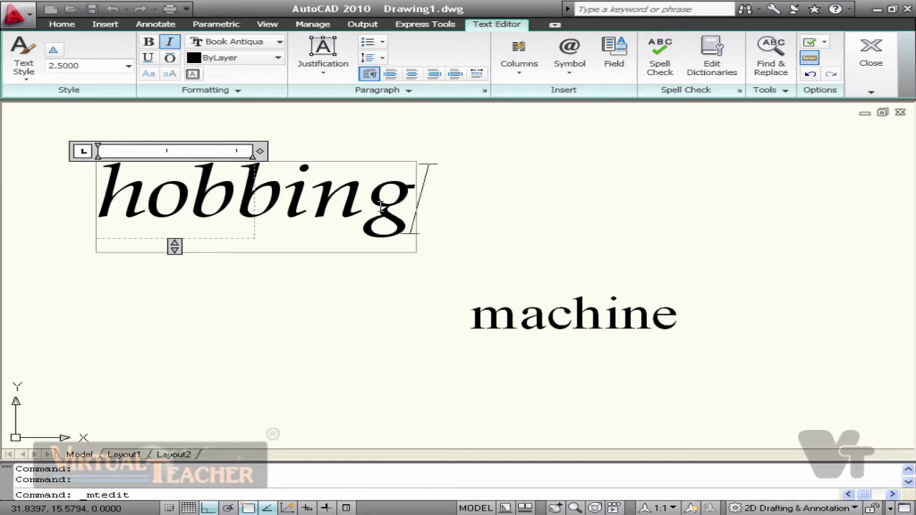
{"action": "left_click_drag", "start_coordinate": [419, 208], "coordinate": [128, 216]}
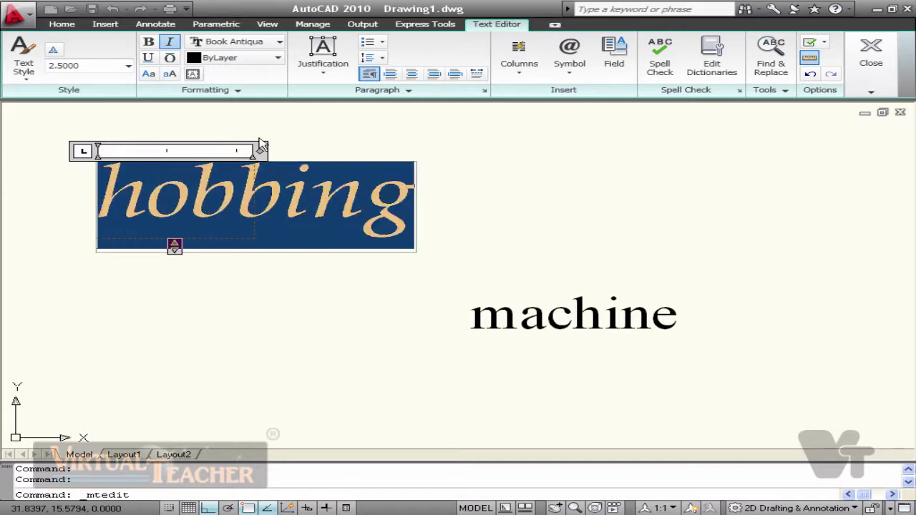
{"action": "left_click", "coordinate": [149, 75]}
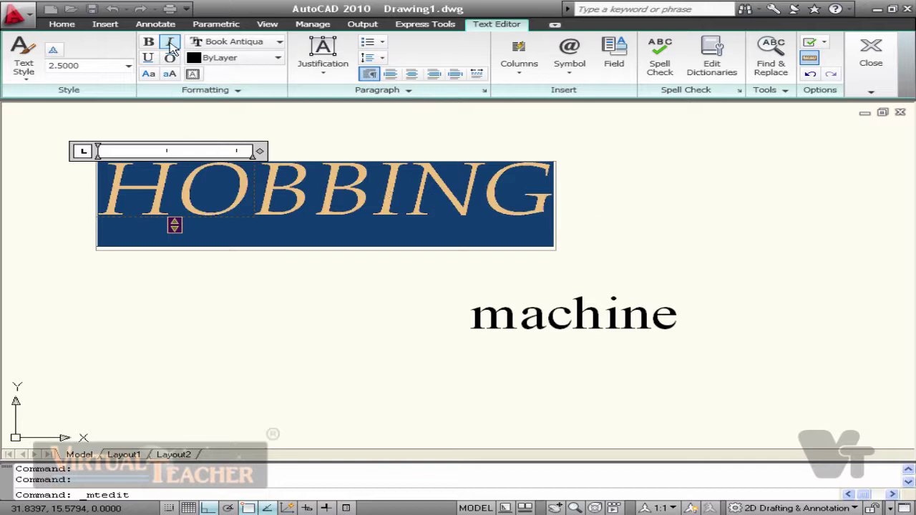
{"action": "left_click", "coordinate": [170, 43]}
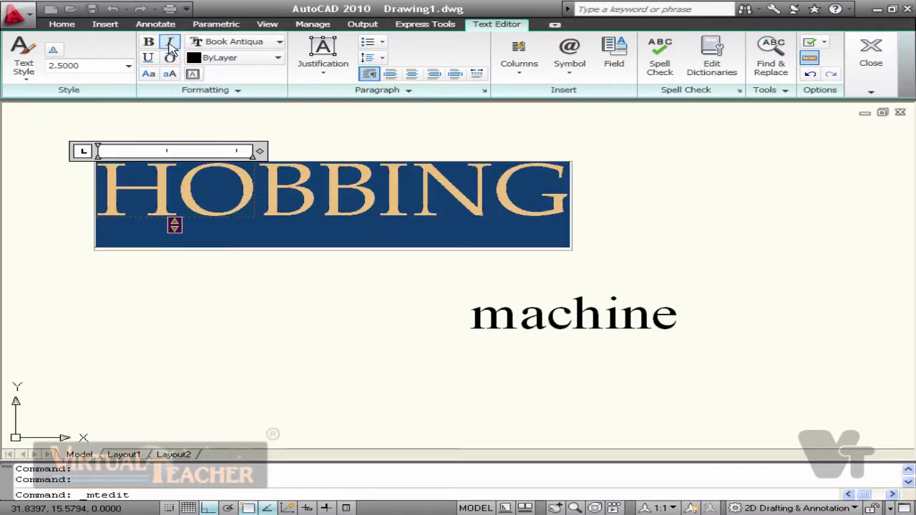
{"action": "left_click", "coordinate": [170, 44]}
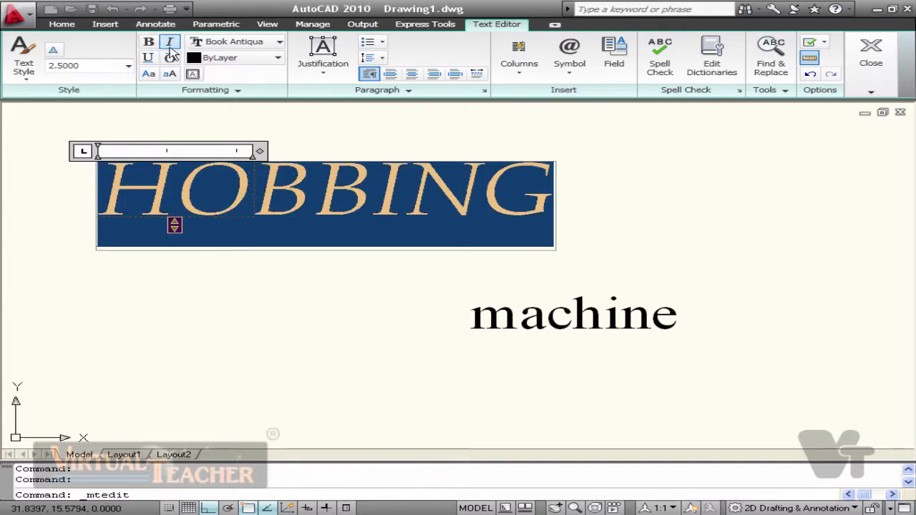
{"action": "left_click", "coordinate": [149, 43]}
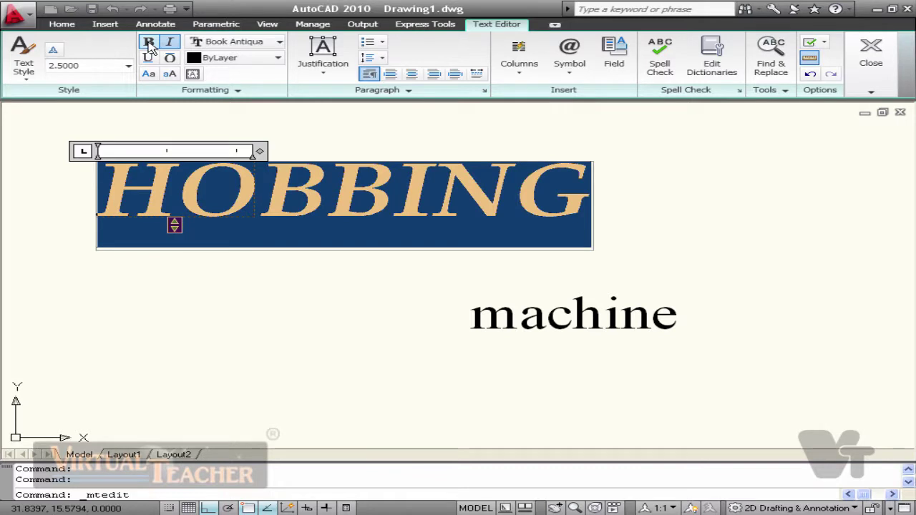
{"action": "left_click", "coordinate": [596, 267]}
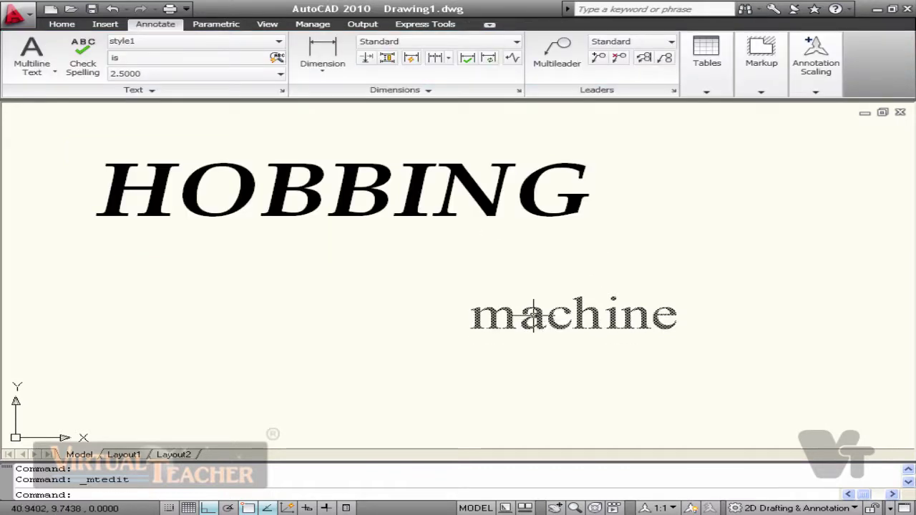
- Underline the word machine
{"action": "double_click", "coordinate": [594, 317]}
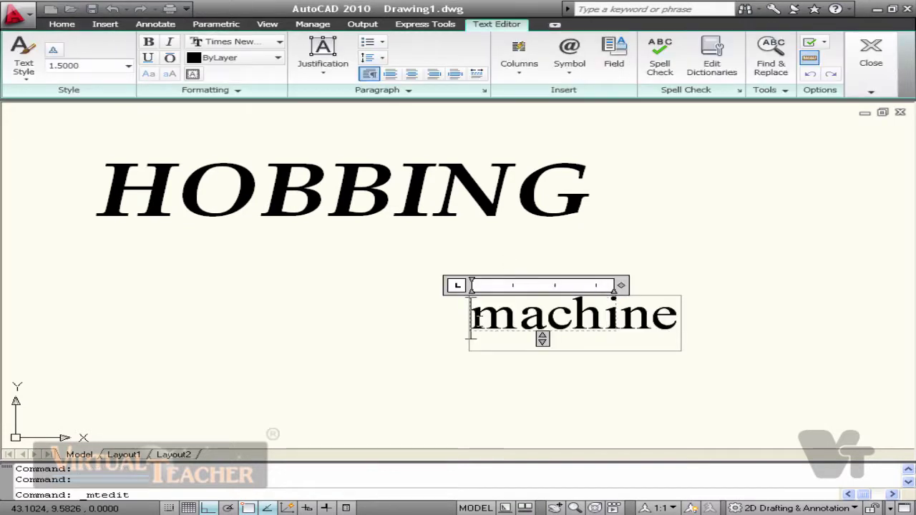
{"action": "left_click_drag", "start_coordinate": [471, 319], "coordinate": [680, 322]}
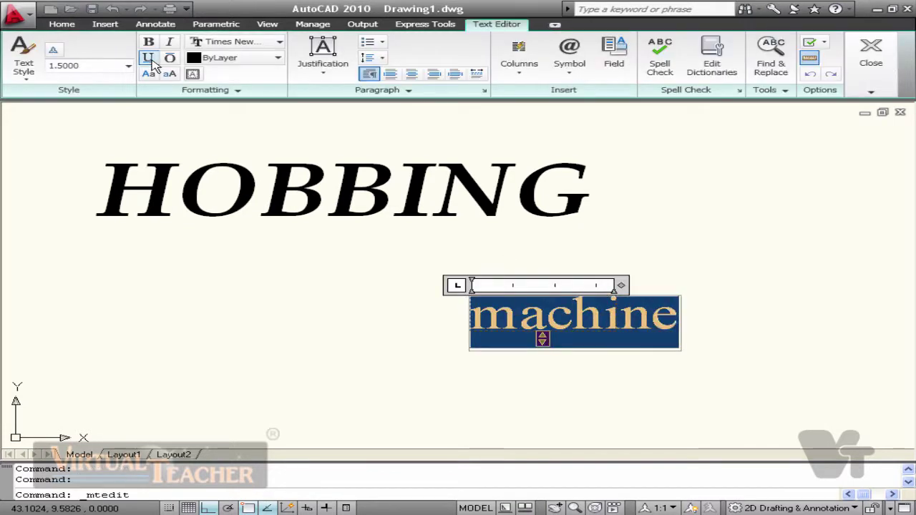
{"action": "left_click", "coordinate": [148, 59]}
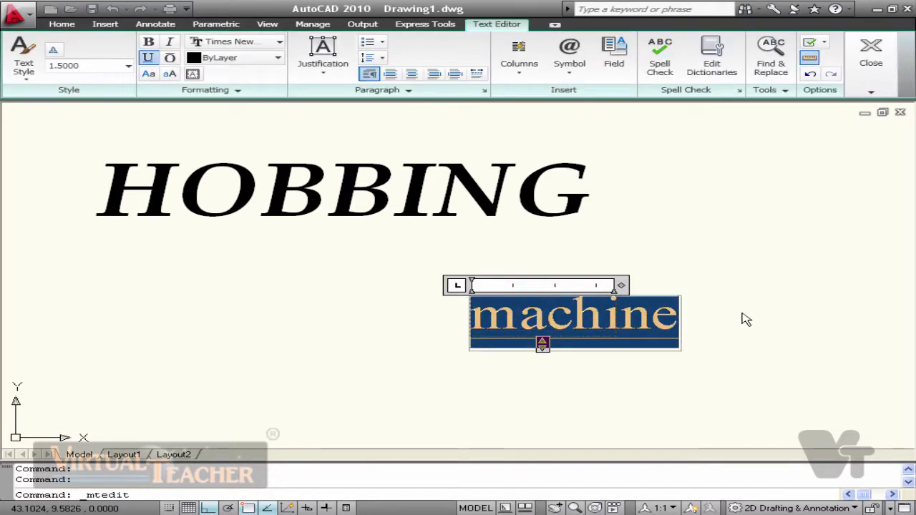
{"action": "left_click", "coordinate": [692, 294]}
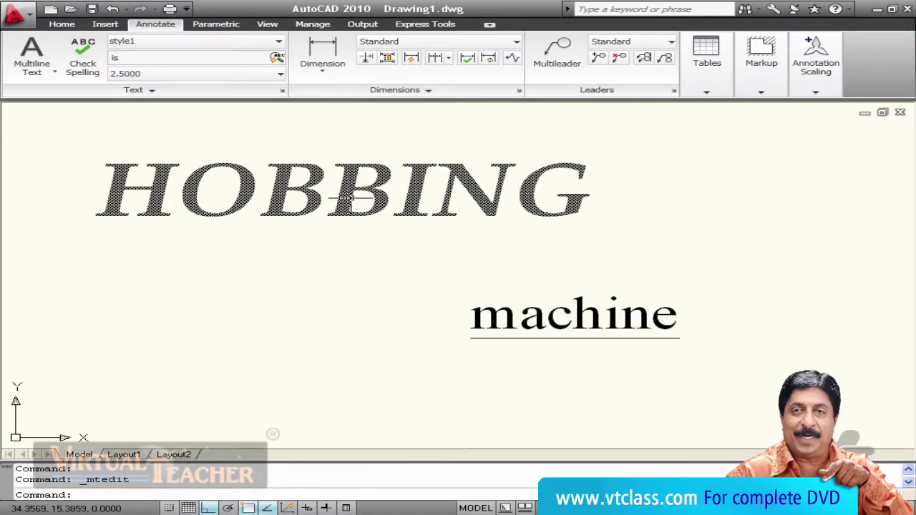
- Overline HOBBING and switch its last letters ING to lowercase
{"action": "double_click", "coordinate": [349, 197]}
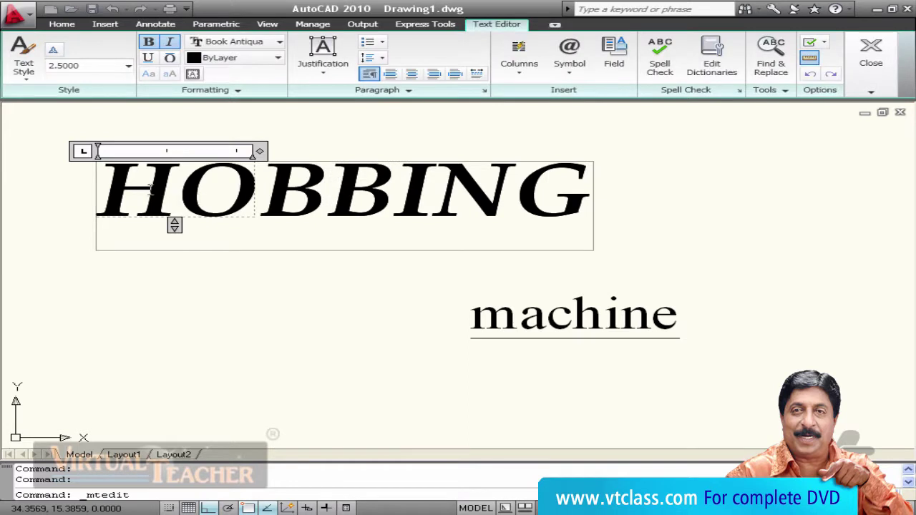
{"action": "key", "text": "ctrl+a"}
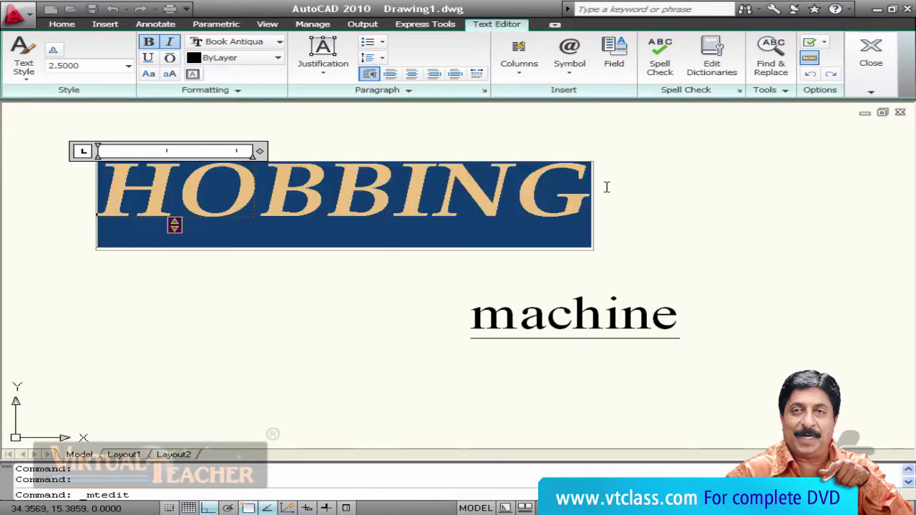
{"action": "left_click", "coordinate": [171, 59]}
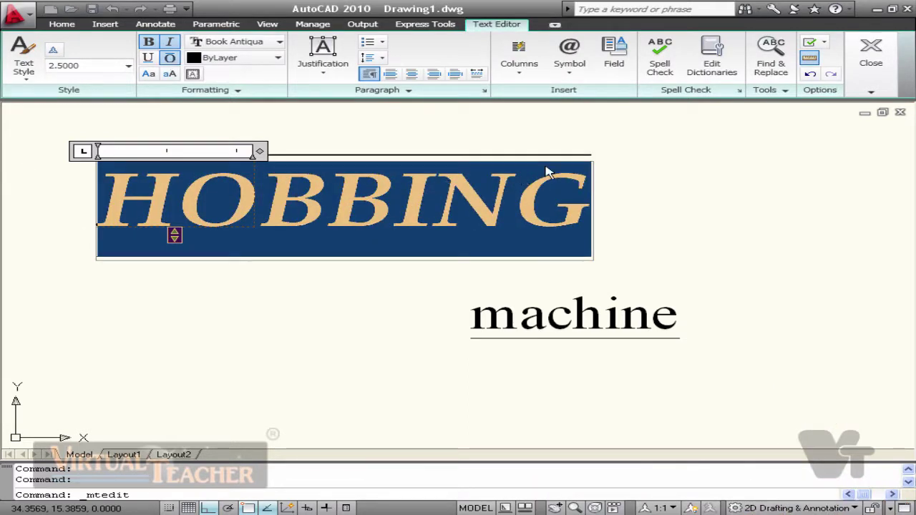
{"action": "left_click", "coordinate": [611, 198]}
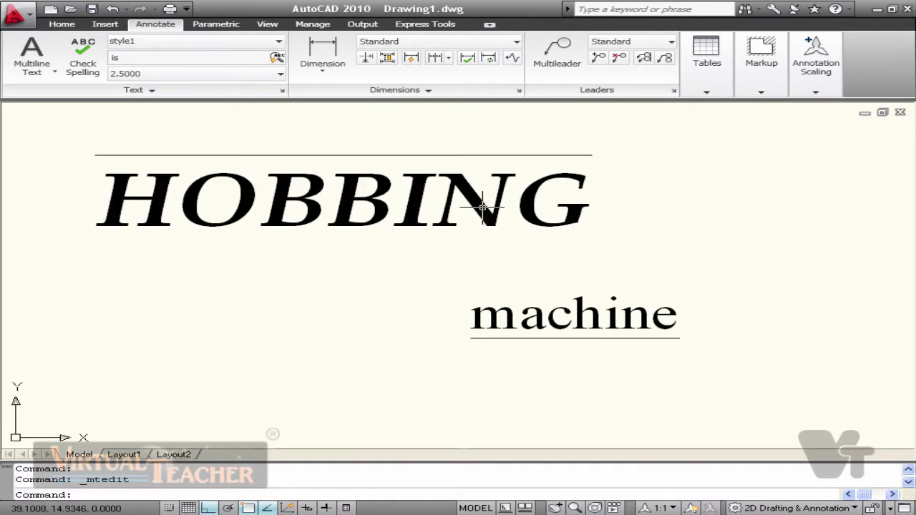
{"action": "double_click", "coordinate": [583, 202]}
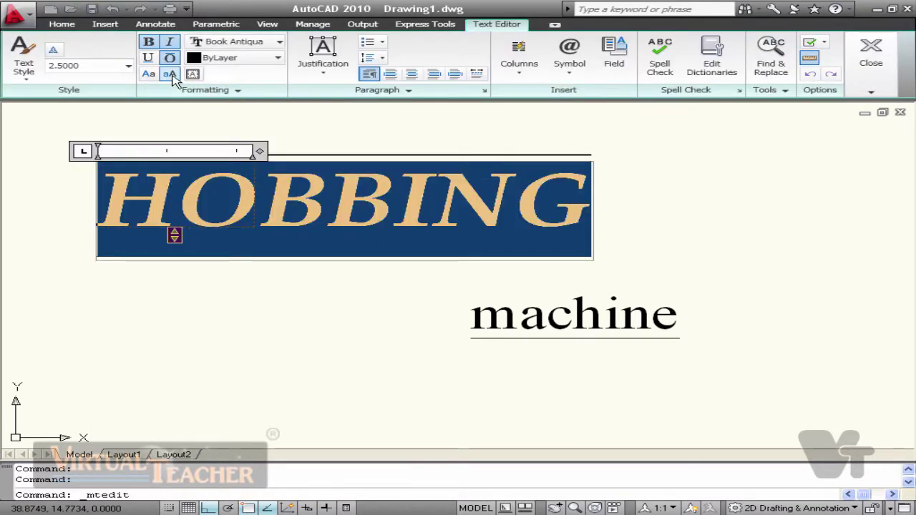
{"action": "left_click_drag", "start_coordinate": [396, 207], "coordinate": [574, 203]}
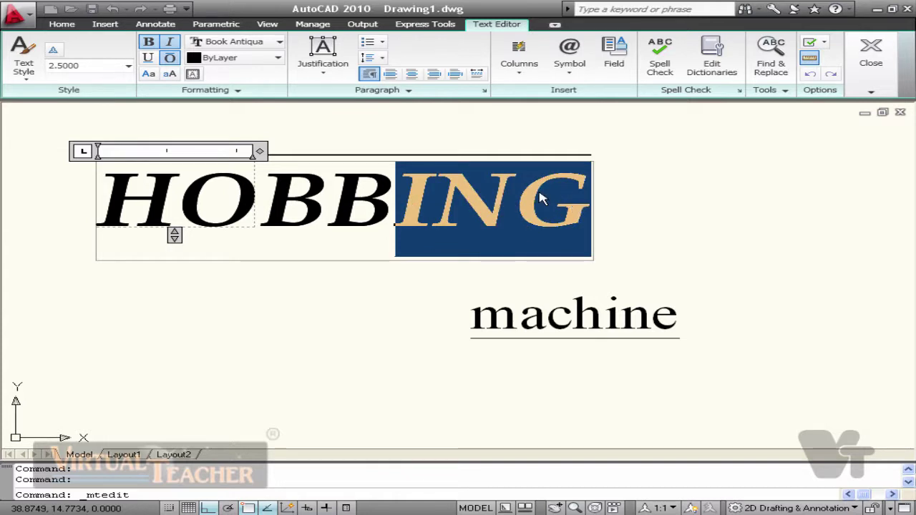
{"action": "left_click", "coordinate": [170, 74]}
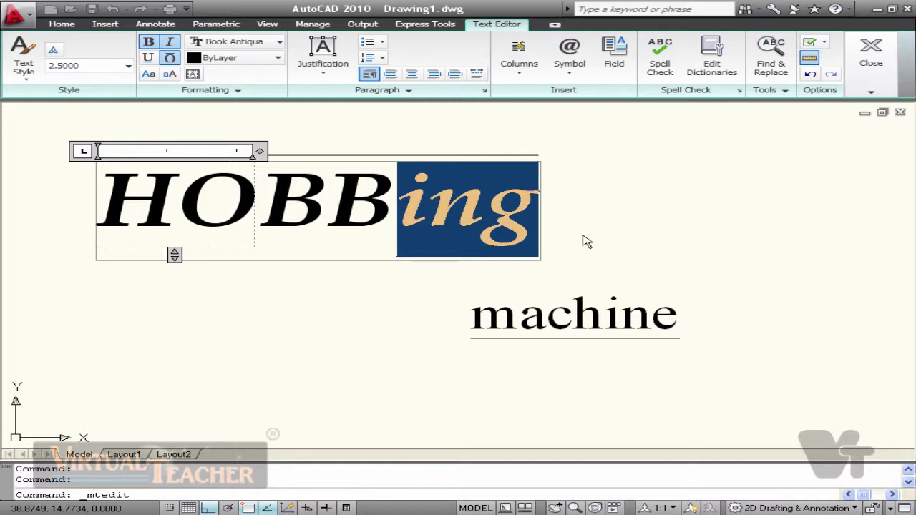
{"action": "double_click", "coordinate": [544, 315]}
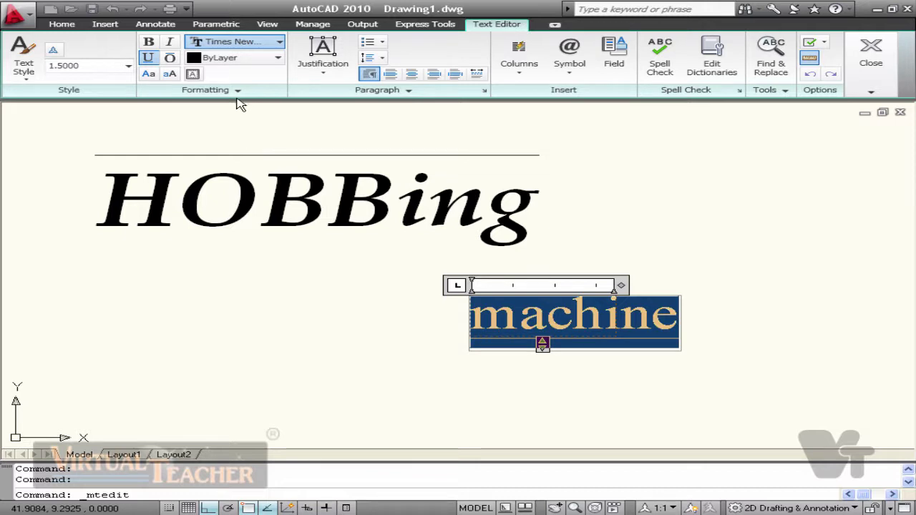
- Apply the Book Antiqua font and green colour to the word machine
{"action": "key", "text": "Return"}
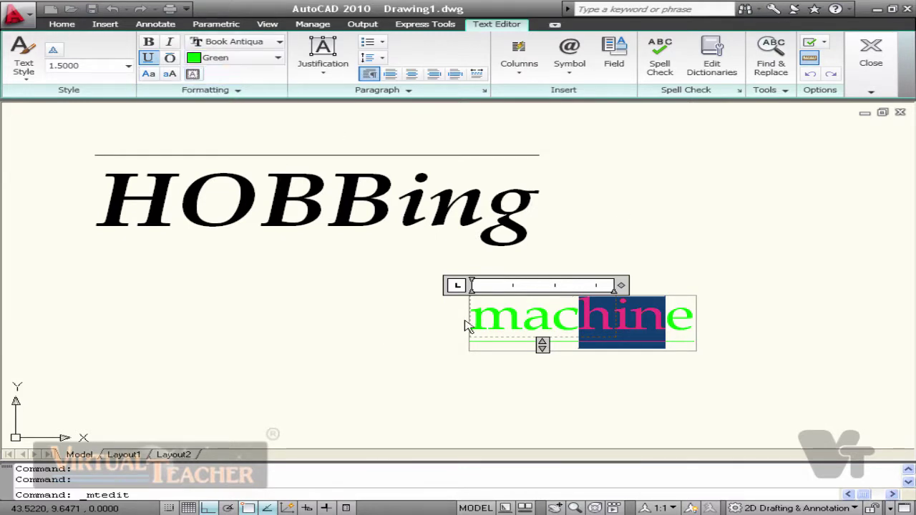
{"action": "left_click", "coordinate": [467, 326]}
{"action": "double_click", "coordinate": [475, 311]}
{"action": "left_click_drag", "start_coordinate": [471, 322], "coordinate": [688, 320]}
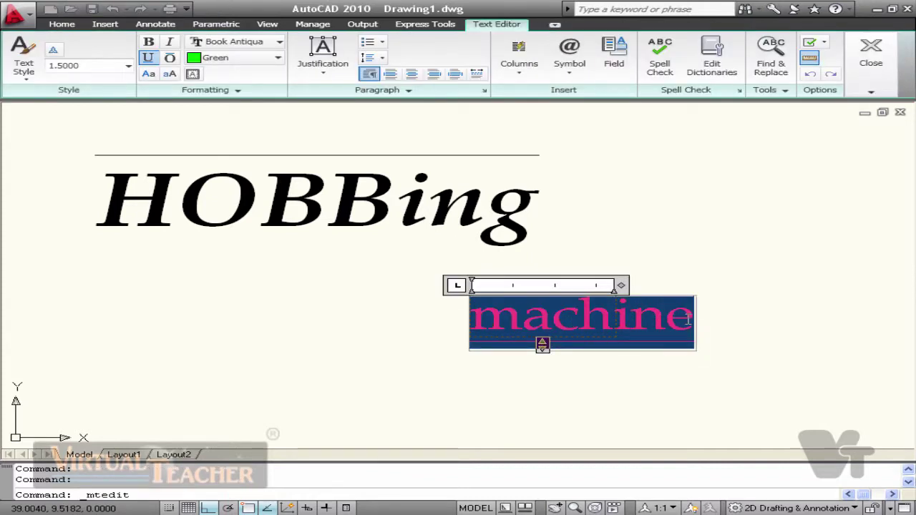
- Give the word 'machine' a green background mask and close the text editor
{"action": "left_click", "coordinate": [192, 73]}
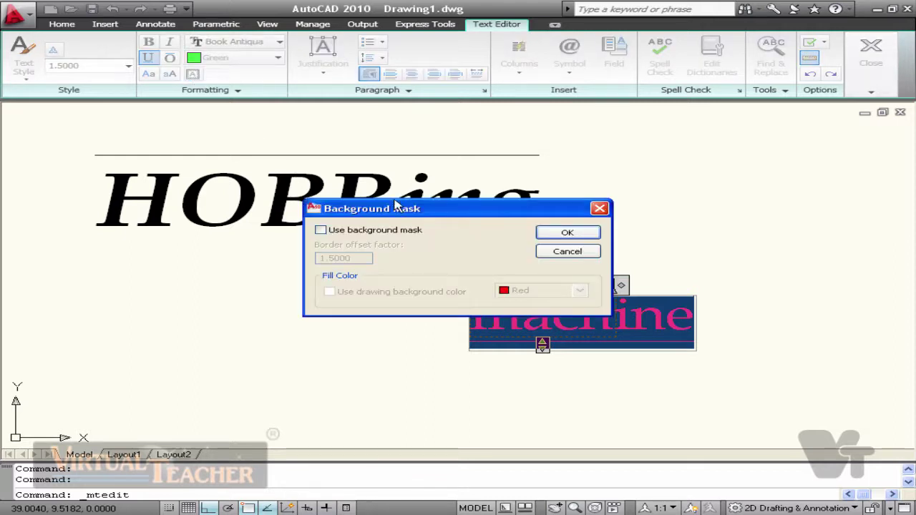
{"action": "left_click", "coordinate": [396, 236]}
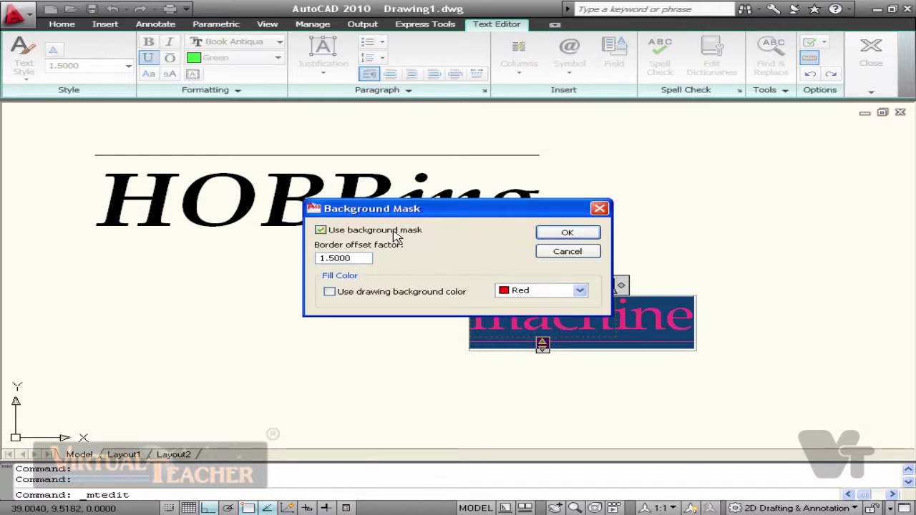
{"action": "left_click", "coordinate": [580, 290]}
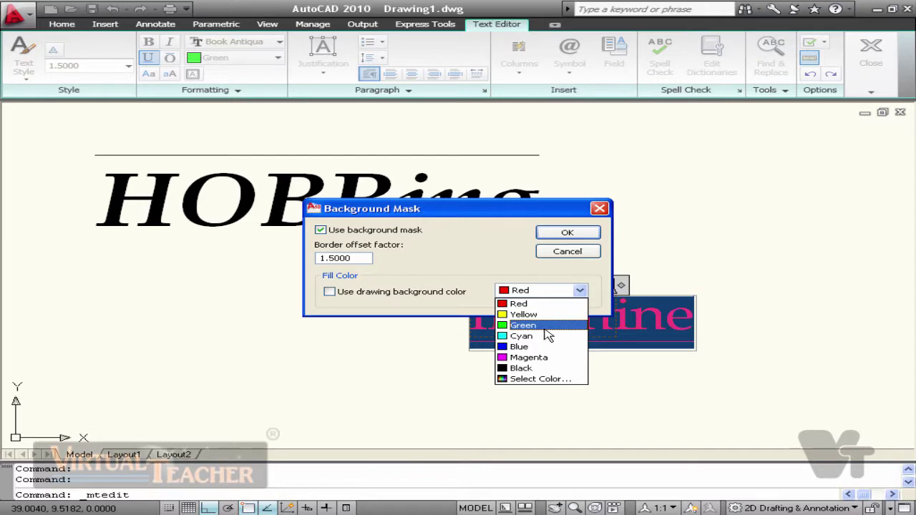
{"action": "left_click", "coordinate": [547, 328]}
{"action": "left_click", "coordinate": [565, 237]}
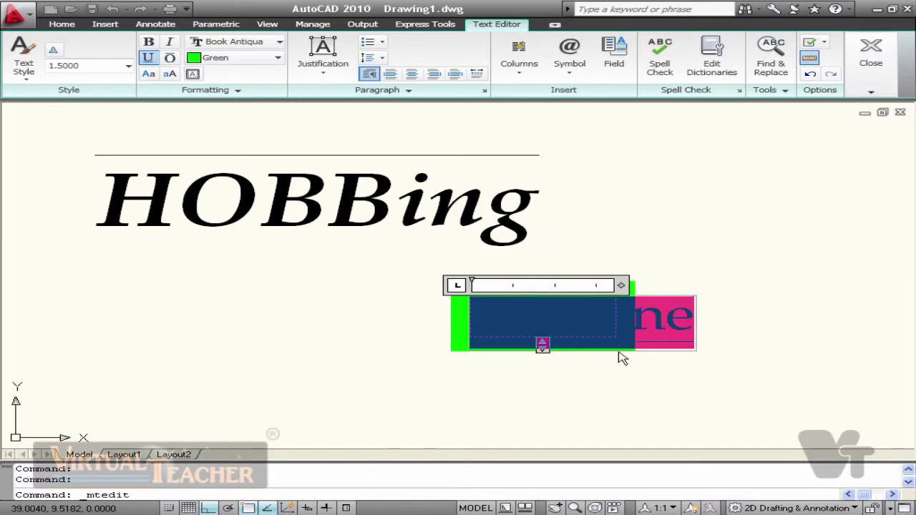
{"action": "left_click", "coordinate": [742, 363]}
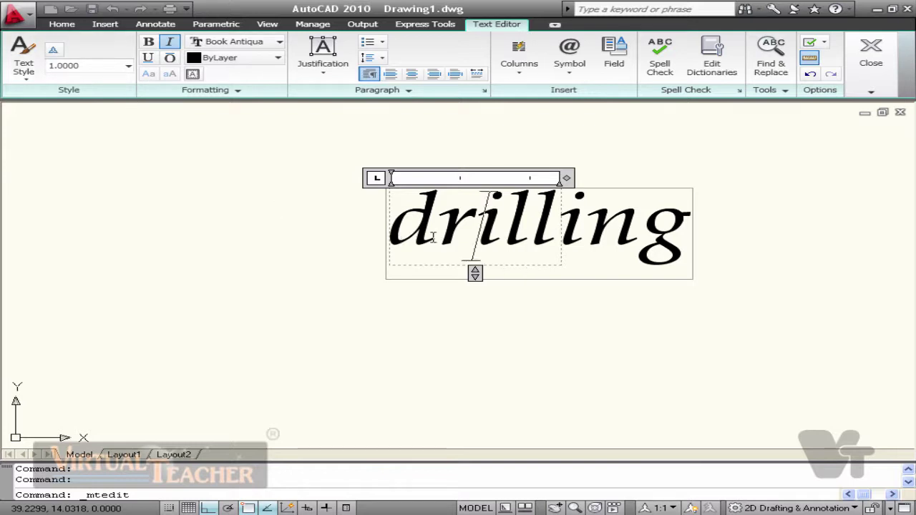
- Select 'drilling', try text heights 1 and 3, then undo back to 2.5
{"action": "left_click_drag", "start_coordinate": [437, 236], "coordinate": [686, 236]}
{"action": "double_click", "coordinate": [671, 226]}
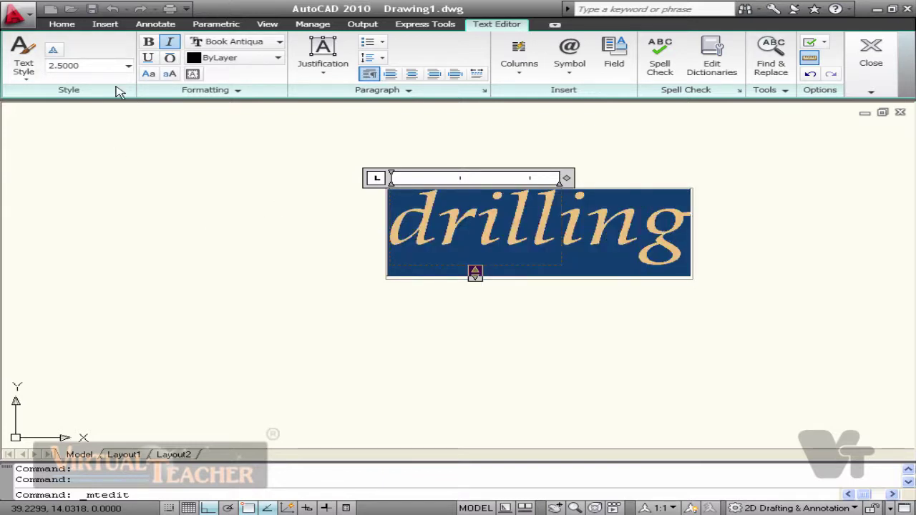
{"action": "left_click", "coordinate": [128, 66]}
{"action": "left_click", "coordinate": [117, 75]}
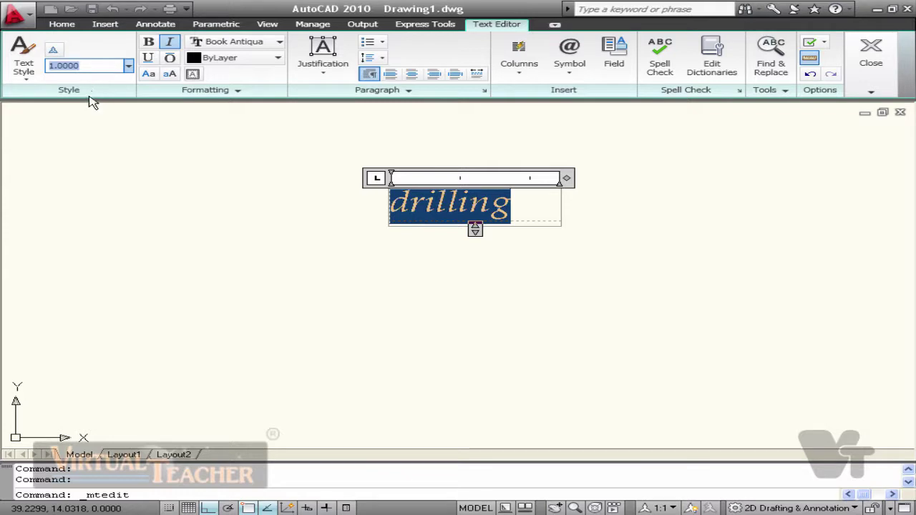
{"action": "type", "text": "3"}
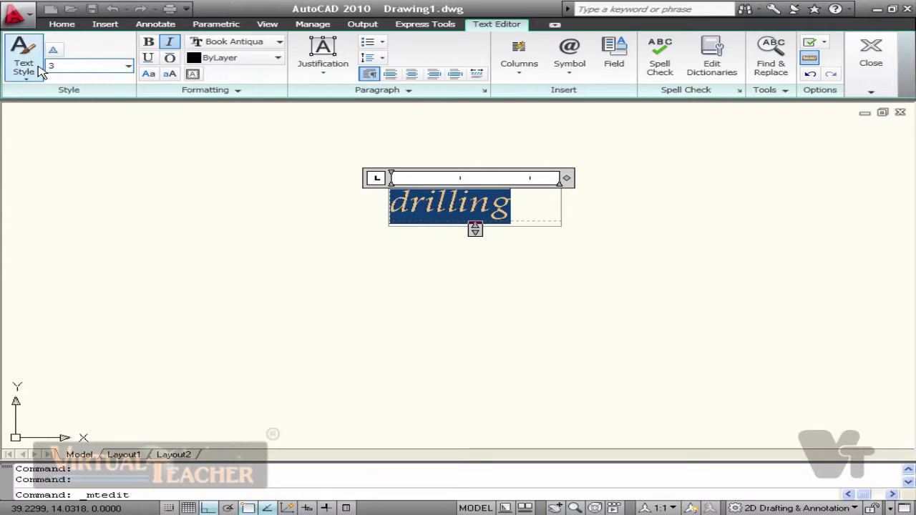
{"action": "key", "text": "Return"}
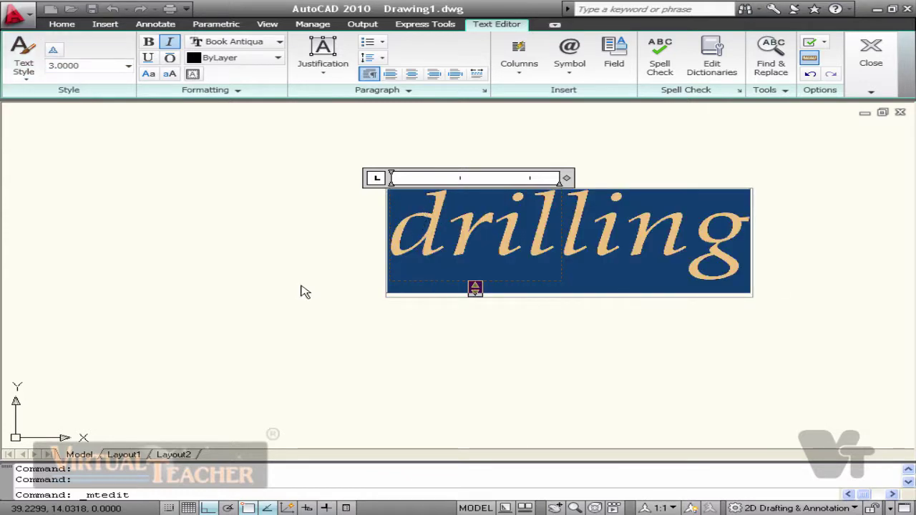
{"action": "key", "text": "ctrl+z"}
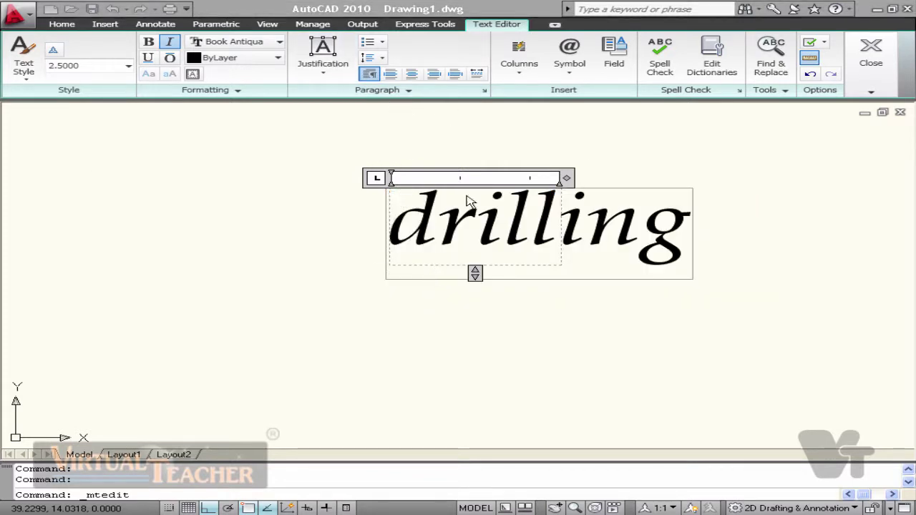
- Widen the drilling text box and try Center, Right, Left and Distribute alignment
{"action": "middle_click_drag", "start_coordinate": [838, 265], "coordinate": [722, 258]}
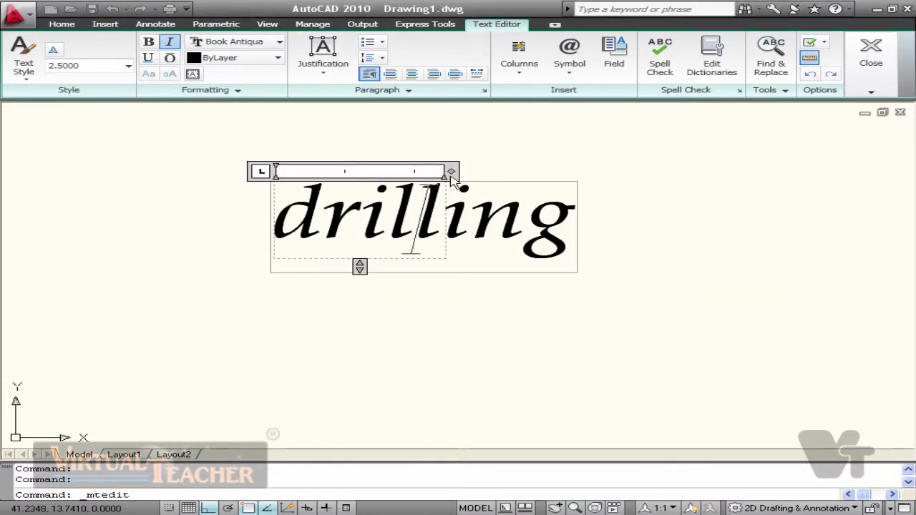
{"action": "left_click_drag", "start_coordinate": [451, 178], "coordinate": [821, 172]}
{"action": "left_click_drag", "start_coordinate": [613, 225], "coordinate": [271, 226]}
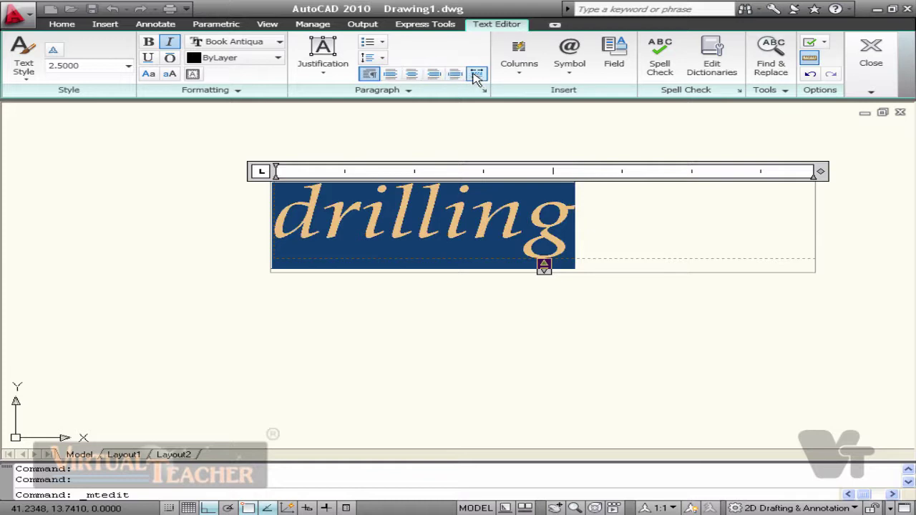
{"action": "left_click", "coordinate": [415, 75]}
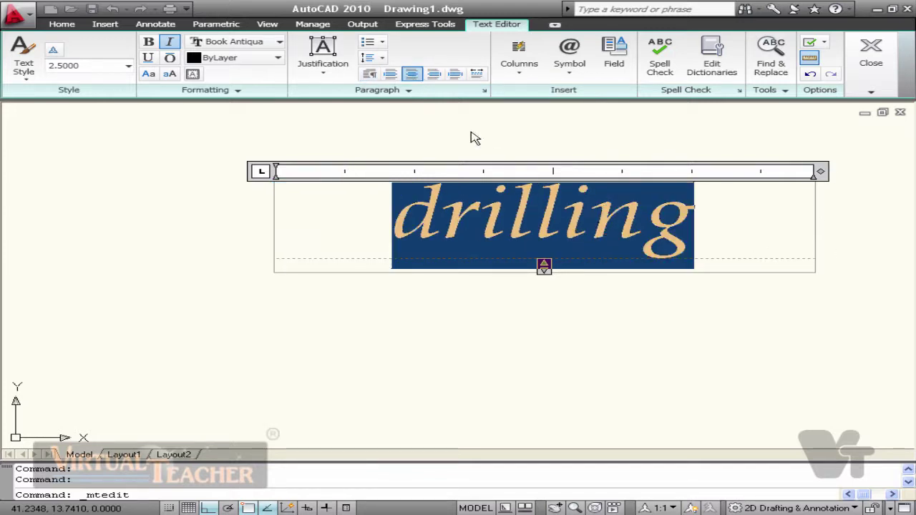
{"action": "left_click", "coordinate": [434, 75]}
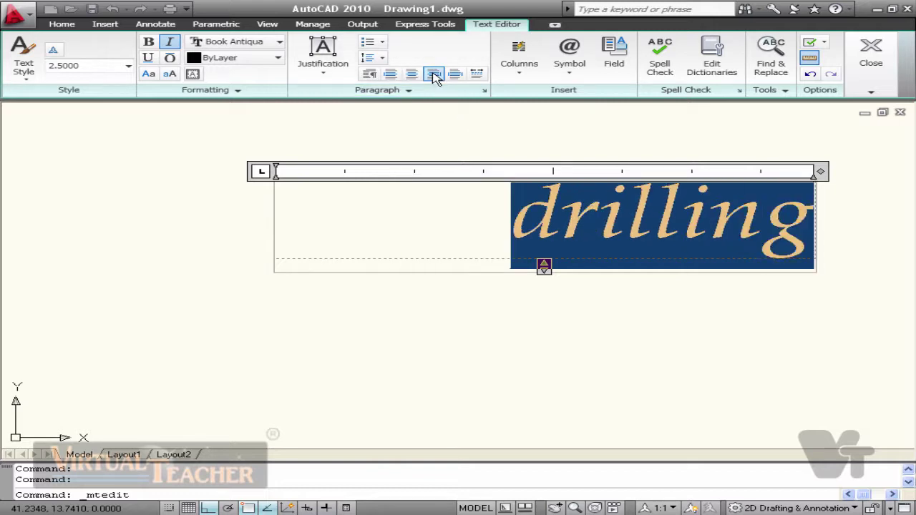
{"action": "left_click", "coordinate": [392, 75]}
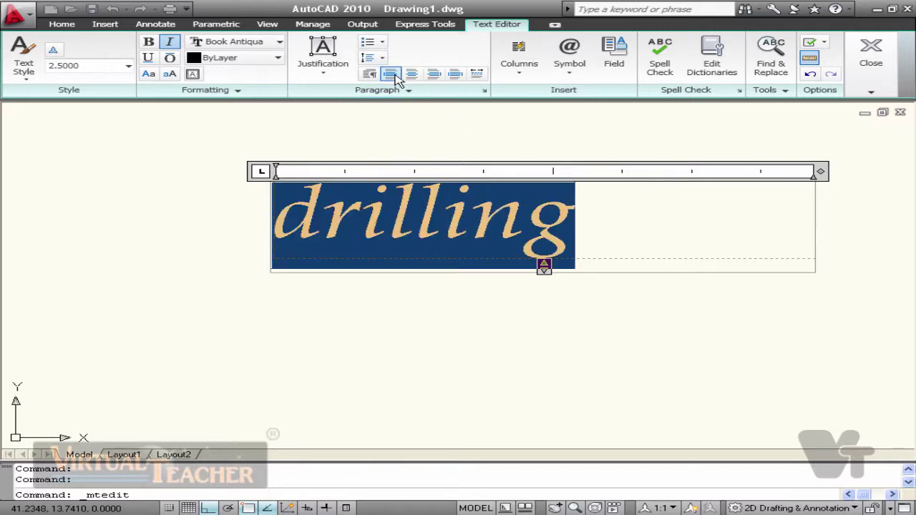
{"action": "left_click", "coordinate": [477, 75]}
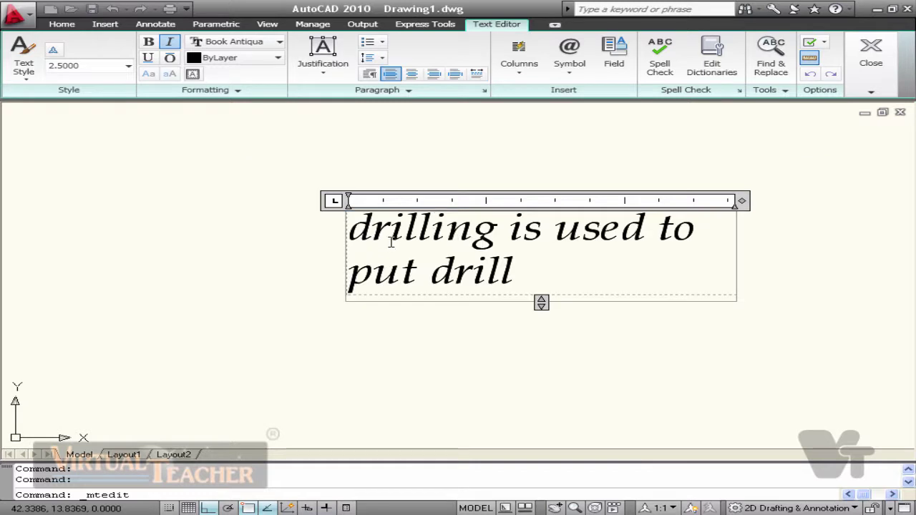
- Select all the drilling and hobbing text and adjust its line spacing
{"action": "left_click_drag", "start_coordinate": [349, 231], "coordinate": [514, 263]}
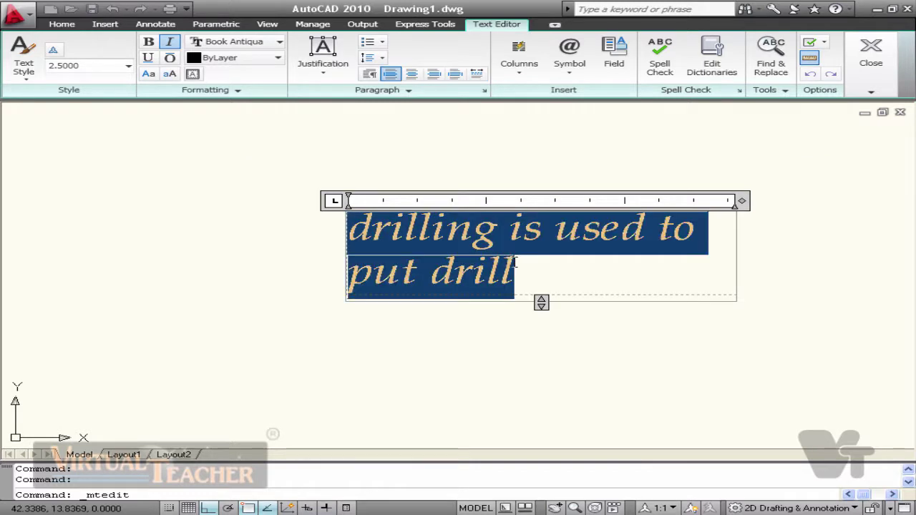
{"action": "left_click", "coordinate": [600, 298]}
{"action": "left_click_drag", "start_coordinate": [348, 229], "coordinate": [526, 267]}
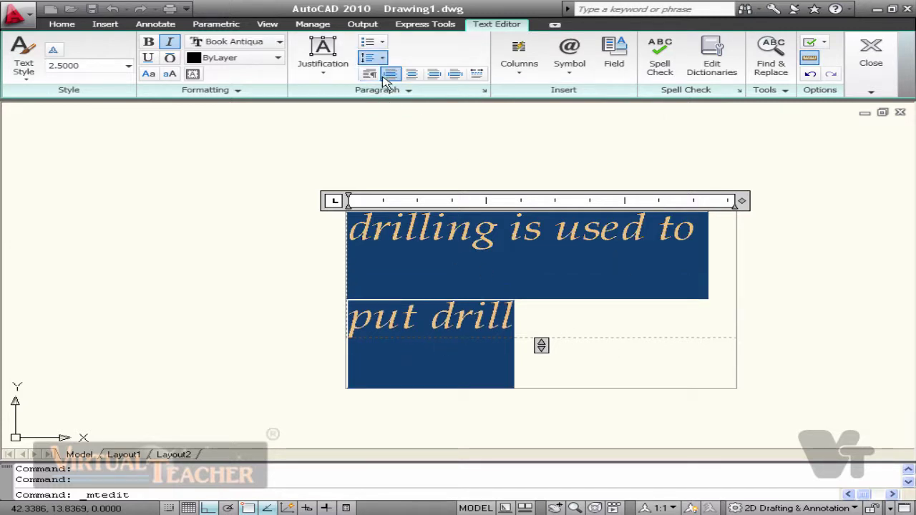
{"action": "left_click", "coordinate": [368, 57]}
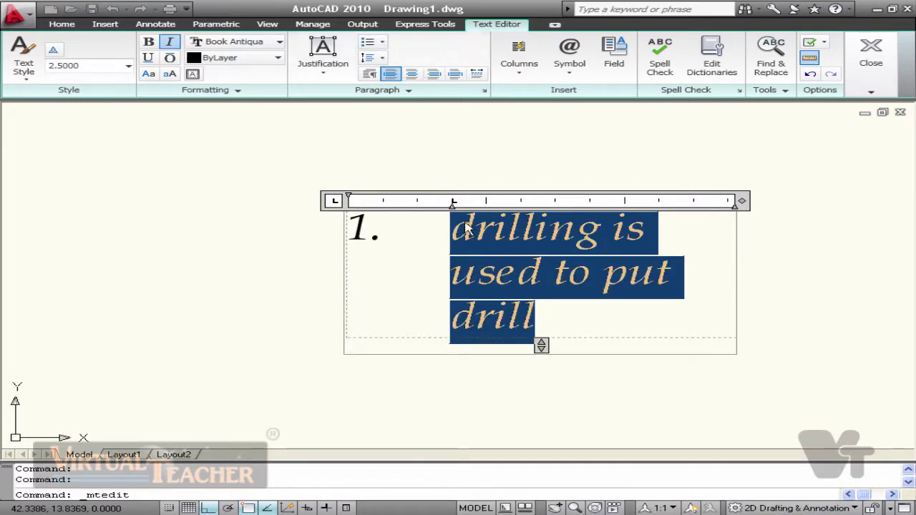
- Apply numbering to the text, add a third item 'fd', and exit the editor
{"action": "left_click", "coordinate": [644, 307]}
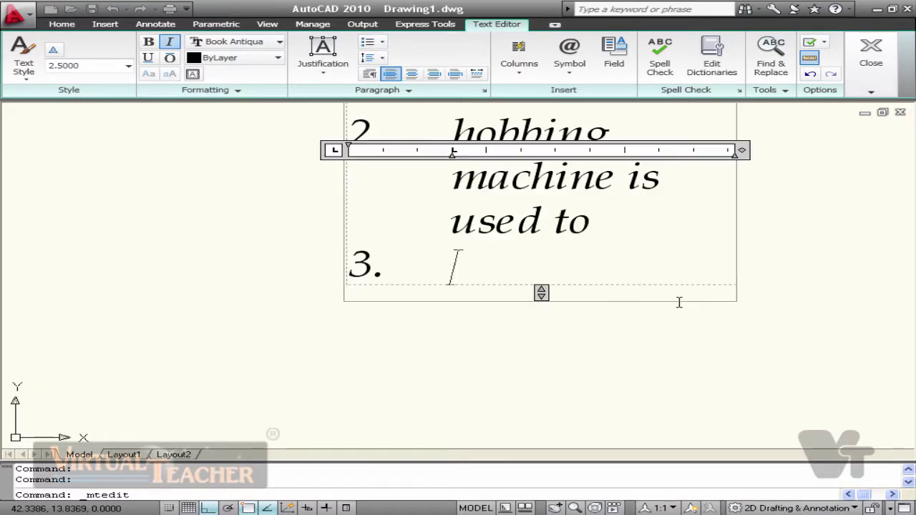
{"action": "scroll", "coordinate": [469, 158], "scroll_direction": "down", "scroll_amount": 2}
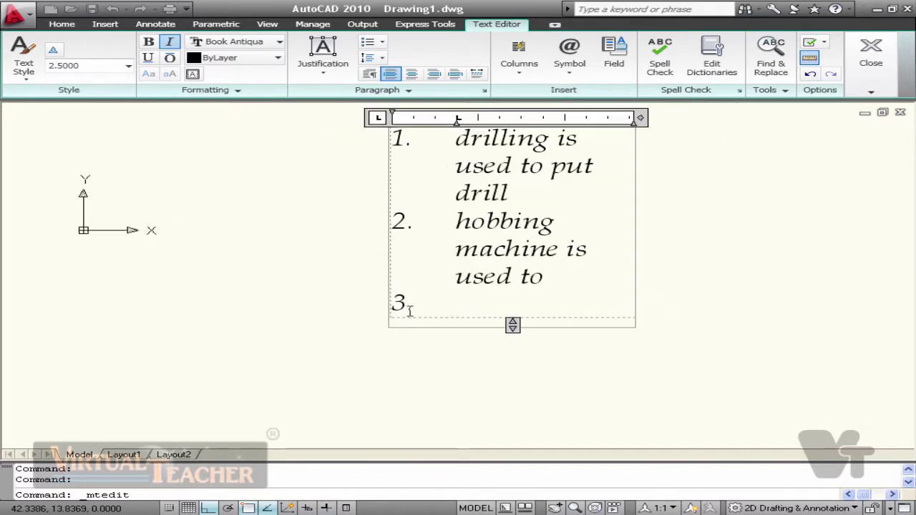
{"action": "type", "text": "fd"}
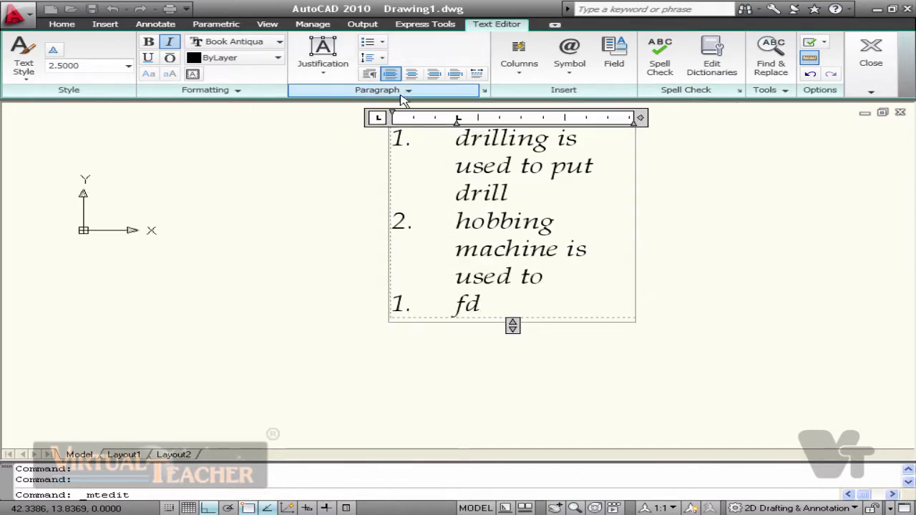
{"action": "left_click", "coordinate": [685, 169]}
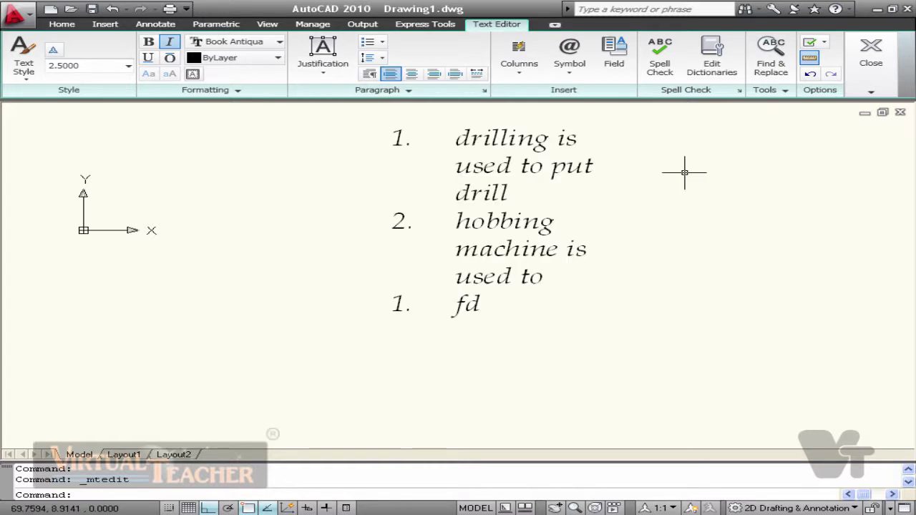
- Delete 'fd' from the note and widen the text box so lines run long
{"action": "left_click", "coordinate": [382, 254]}
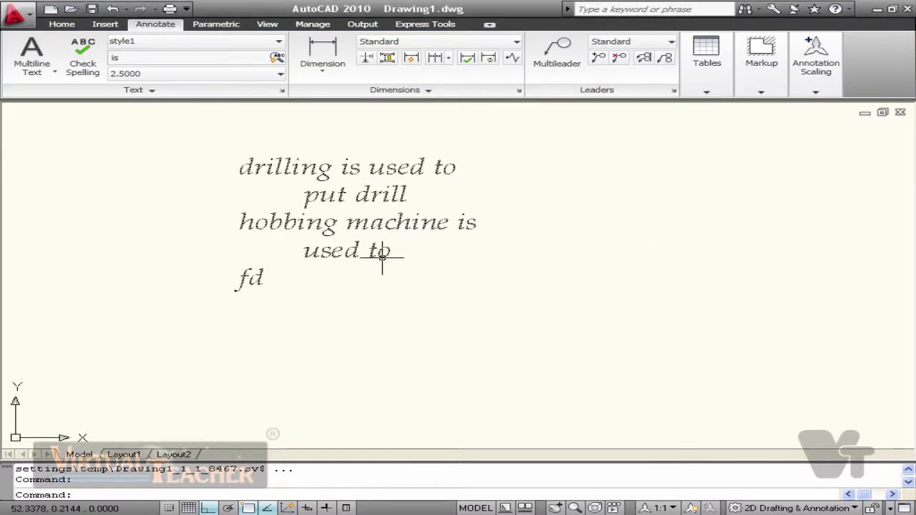
{"action": "double_click", "coordinate": [382, 254]}
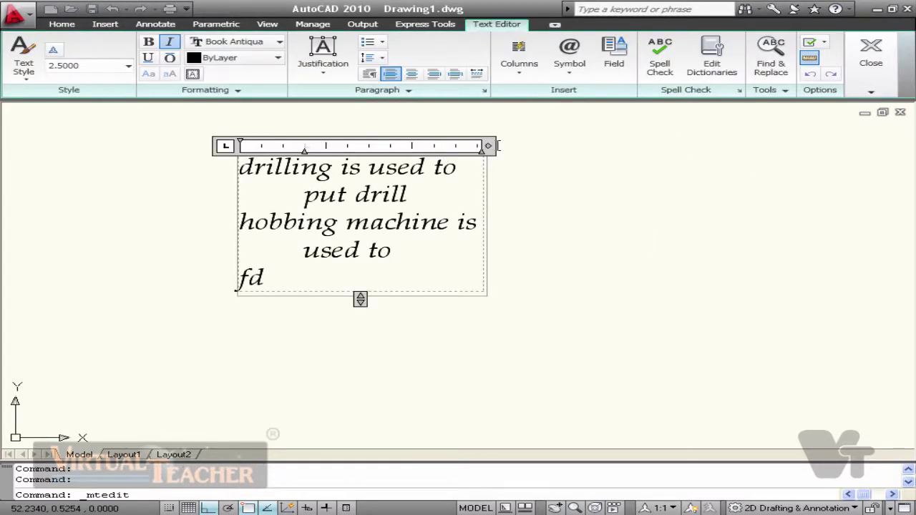
{"action": "double_click", "coordinate": [252, 280]}
{"action": "key", "text": "Delete"}
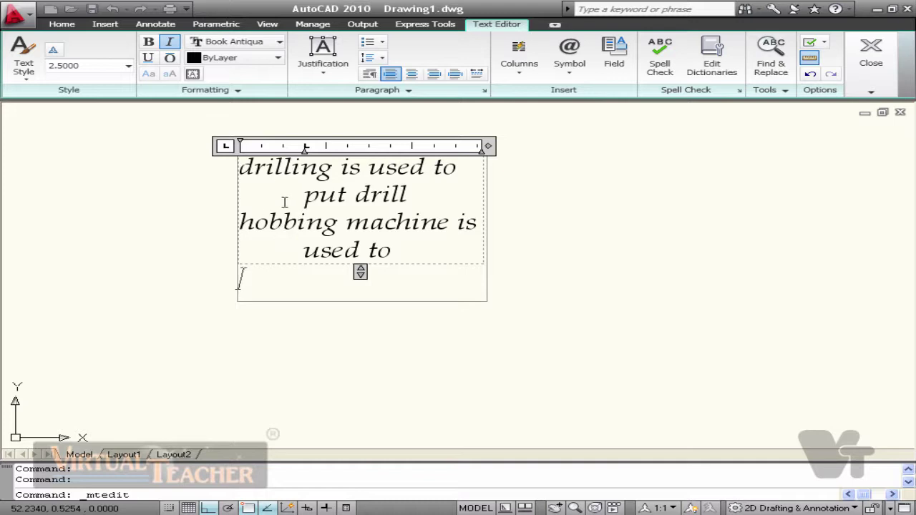
{"action": "left_click_drag", "start_coordinate": [488, 146], "coordinate": [707, 146]}
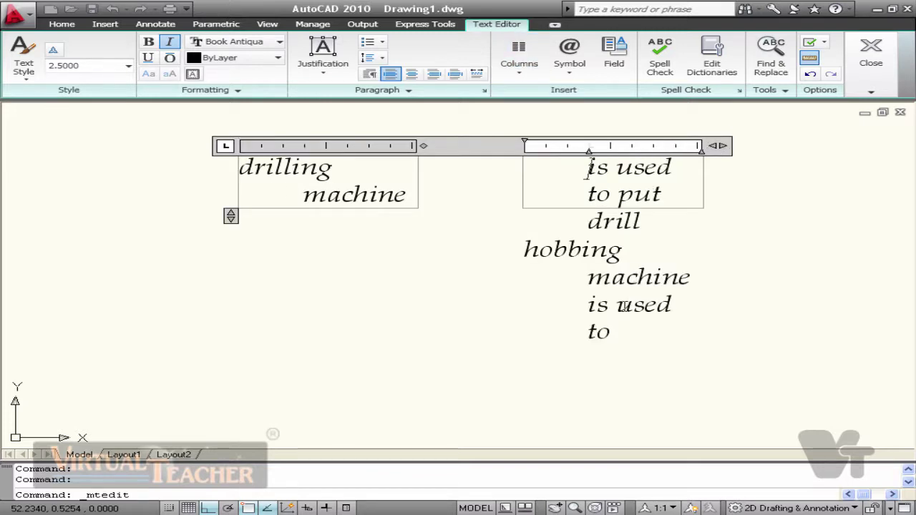
- Rearrange the note into three narrower columns, then bring up the column layout options
{"action": "left_click_drag", "start_coordinate": [393, 191], "coordinate": [247, 173]}
{"action": "left_click", "coordinate": [597, 171]}
{"action": "left_click_drag", "start_coordinate": [597, 168], "coordinate": [656, 198]}
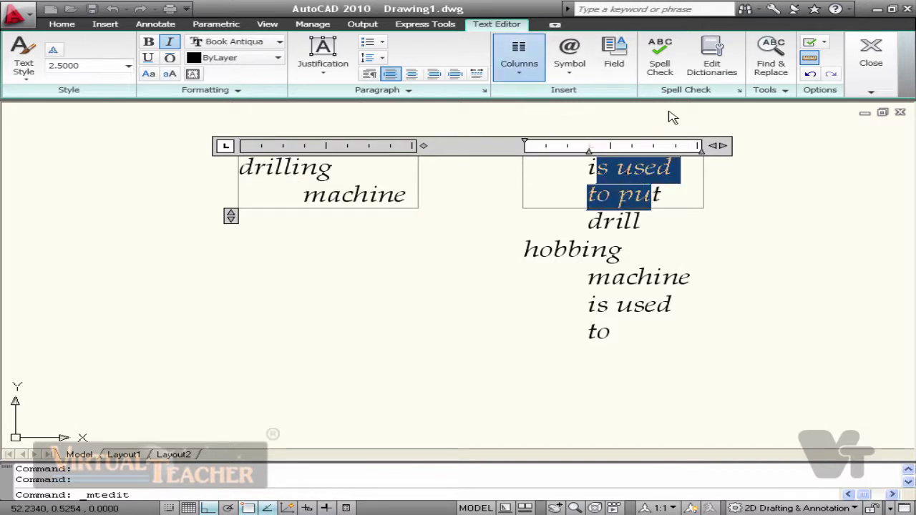
{"action": "left_click_drag", "start_coordinate": [720, 141], "coordinate": [693, 162]}
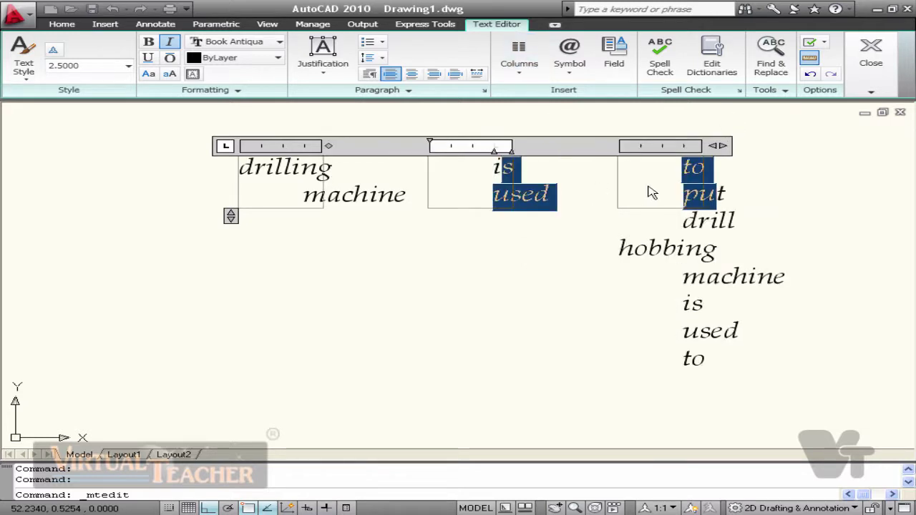
{"action": "left_click_drag", "start_coordinate": [254, 167], "coordinate": [409, 192]}
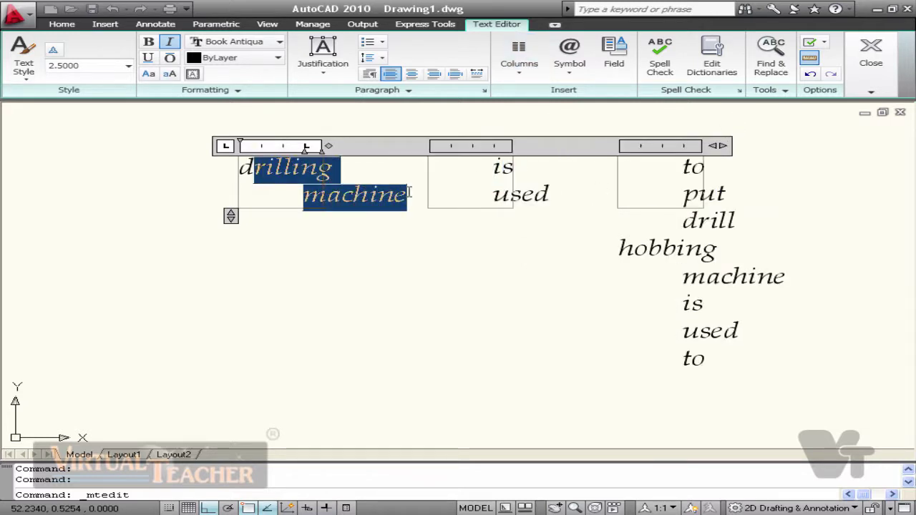
{"action": "left_click", "coordinate": [520, 54]}
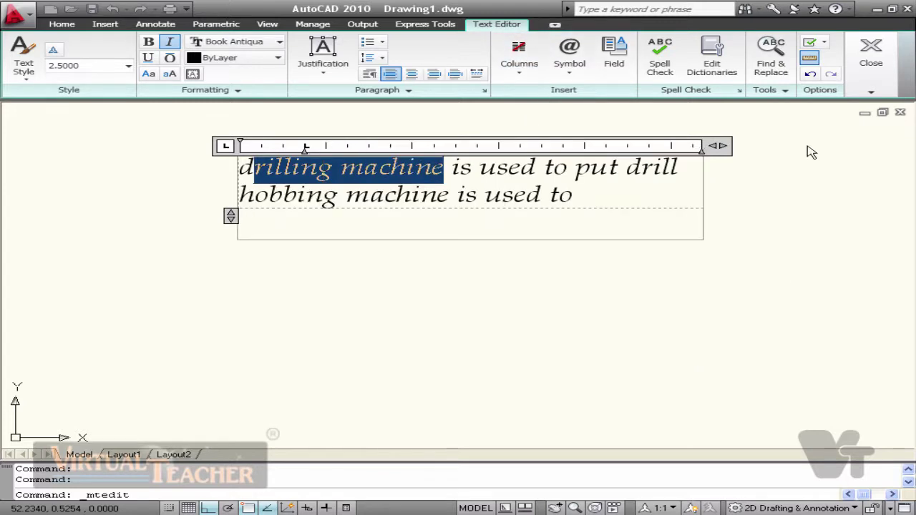
- Revert to one column and add the line 'approximately in tol±0.02' below the drilling sentence
{"action": "left_click", "coordinate": [583, 218]}
{"action": "key", "text": "Return"}
{"action": "key", "text": "Return"}
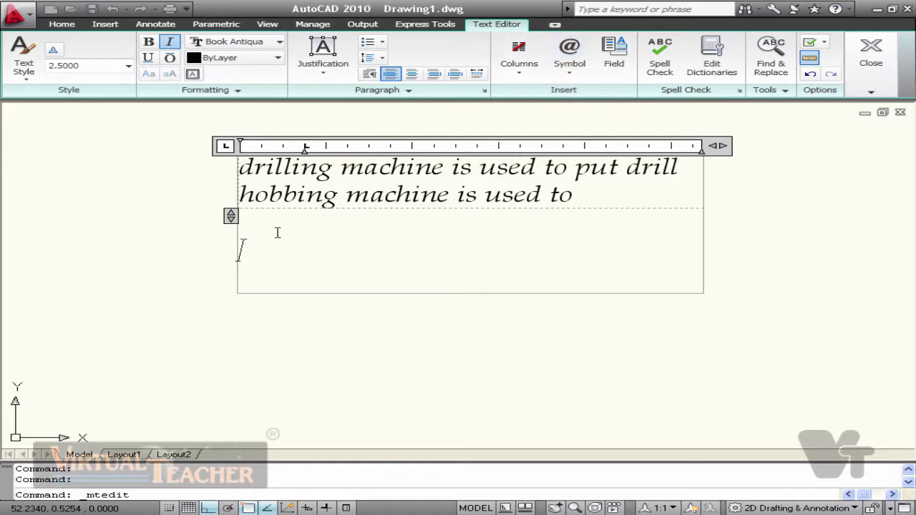
{"action": "left_click", "coordinate": [614, 115]}
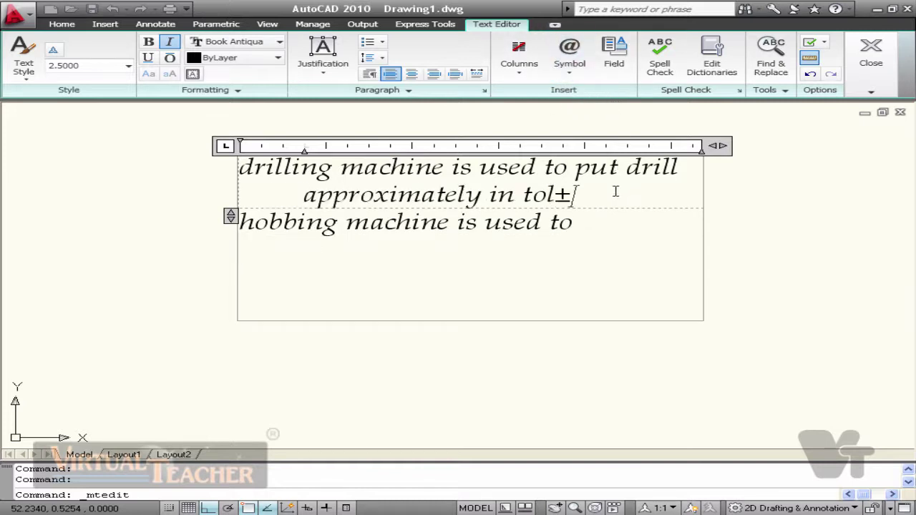
{"action": "type", "text": "0.02"}
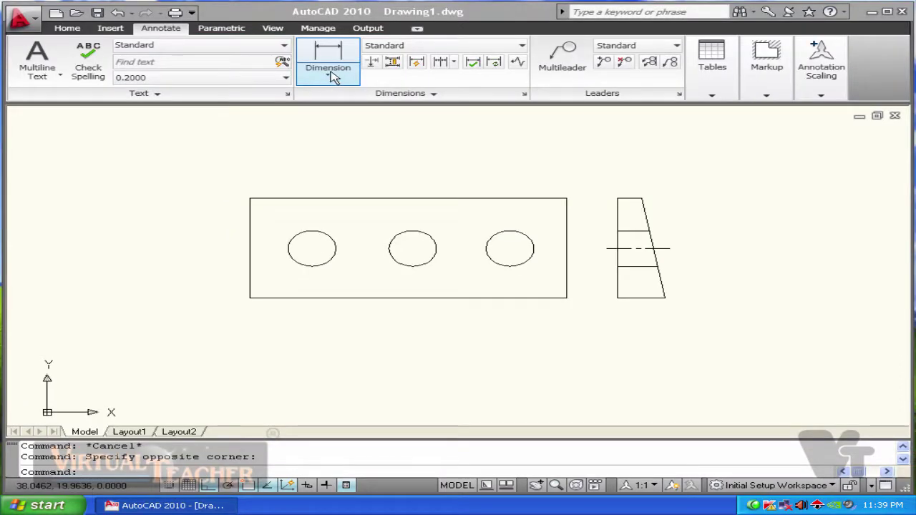
- Dimension the plate's bottom edge corner to corner with a linear 16.7803 dimension below it
{"action": "left_click", "coordinate": [333, 79]}
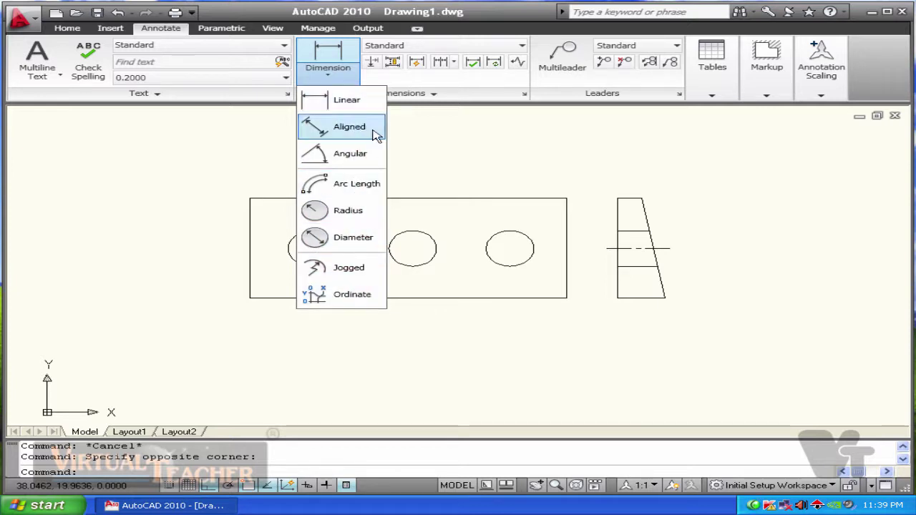
{"action": "mouse_move", "coordinate": [413, 171]}
{"action": "middle_mouse_down"}
{"action": "mouse_move", "coordinate": [434, 176]}
{"action": "mouse_move", "coordinate": [433, 167]}
{"action": "middle_mouse_up"}
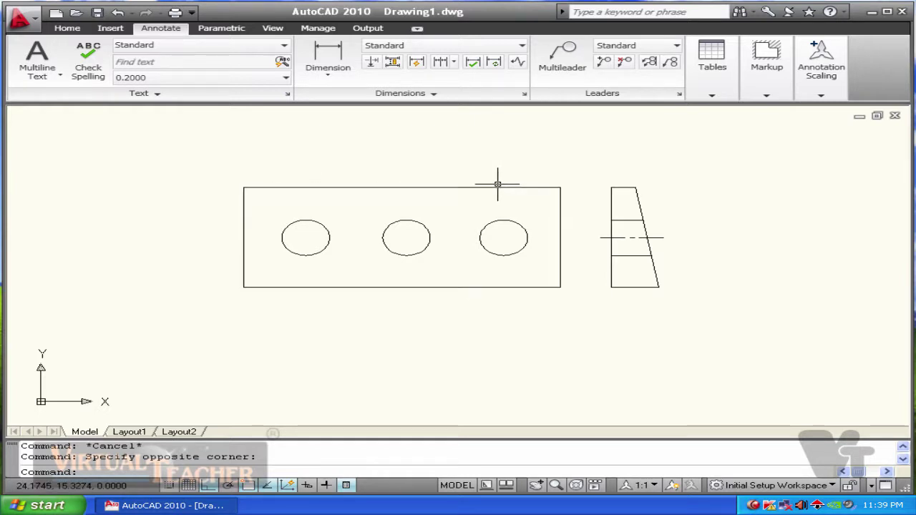
{"action": "middle_click_drag", "start_coordinate": [322, 183], "coordinate": [312, 183]}
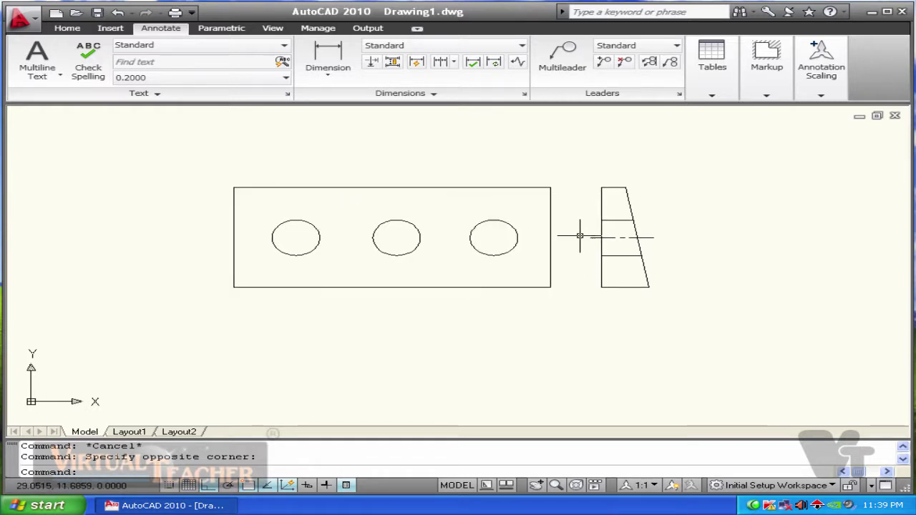
{"action": "left_click", "coordinate": [340, 63]}
{"action": "left_click", "coordinate": [338, 71]}
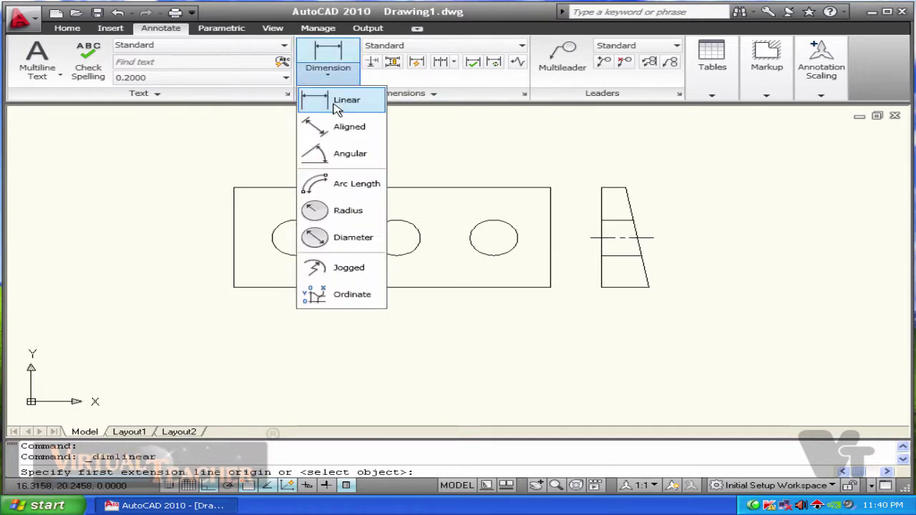
{"action": "left_click", "coordinate": [340, 102]}
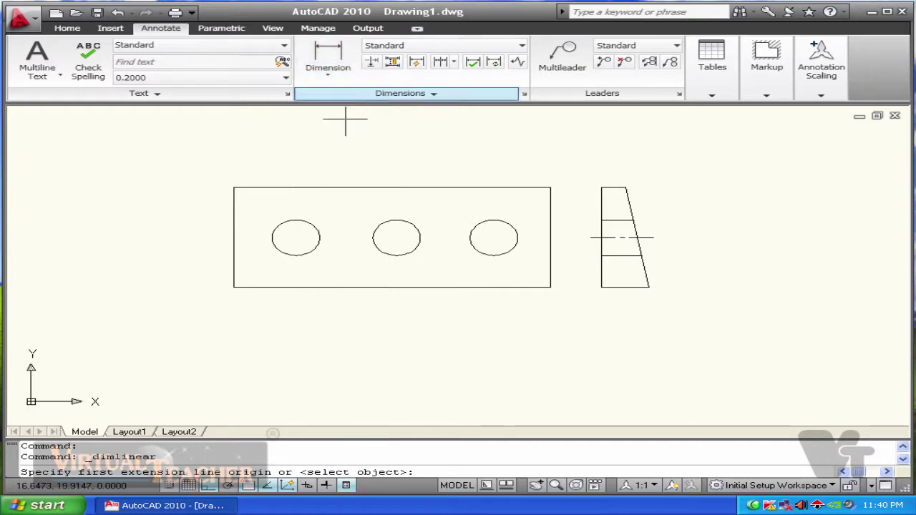
{"action": "left_click", "coordinate": [234, 287]}
{"action": "left_click", "coordinate": [551, 287]}
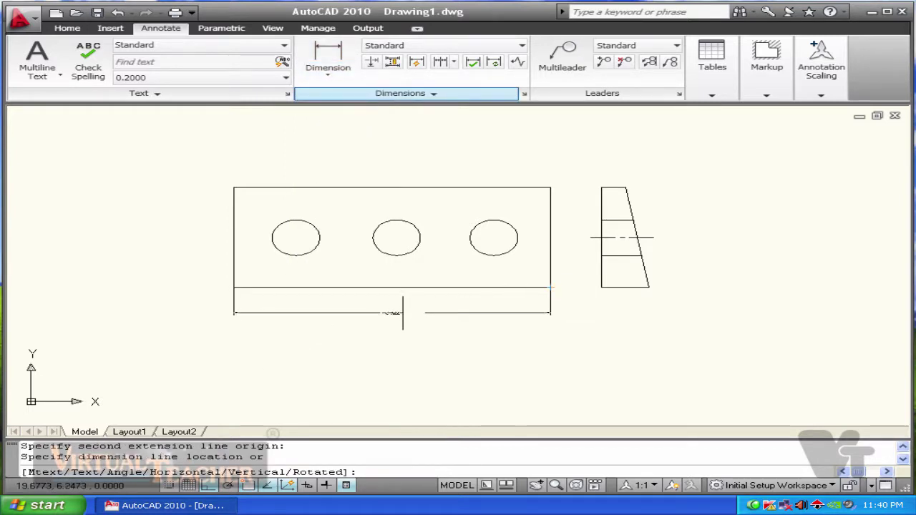
{"action": "left_click", "coordinate": [403, 310]}
- Pan the view toward the side view and bring up the dimension type list
{"action": "scroll", "coordinate": [189, 325], "scroll_direction": "up", "scroll_amount": 4}
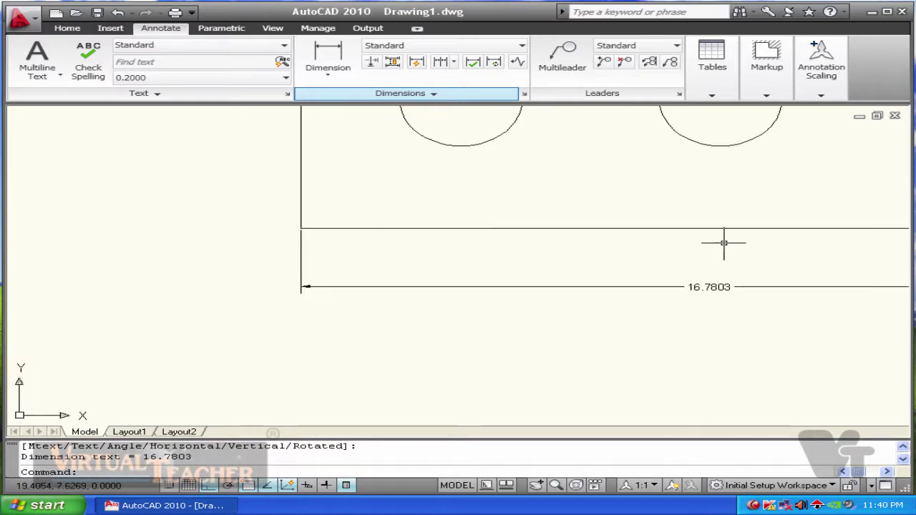
{"action": "middle_click_drag", "start_coordinate": [734, 236], "coordinate": [591, 236]}
{"action": "scroll", "coordinate": [644, 252], "scroll_direction": "down", "scroll_amount": 4}
{"action": "scroll", "coordinate": [593, 267], "scroll_direction": "up", "scroll_amount": 2}
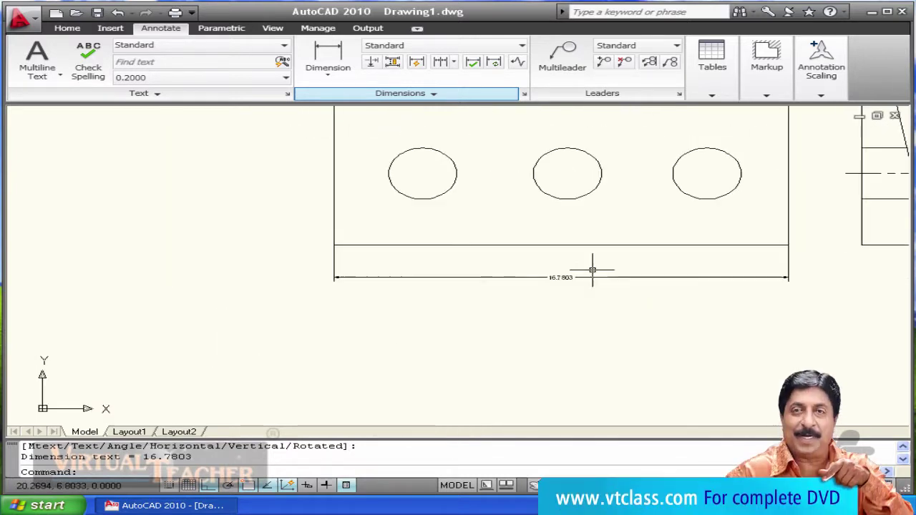
{"action": "left_click", "coordinate": [333, 76]}
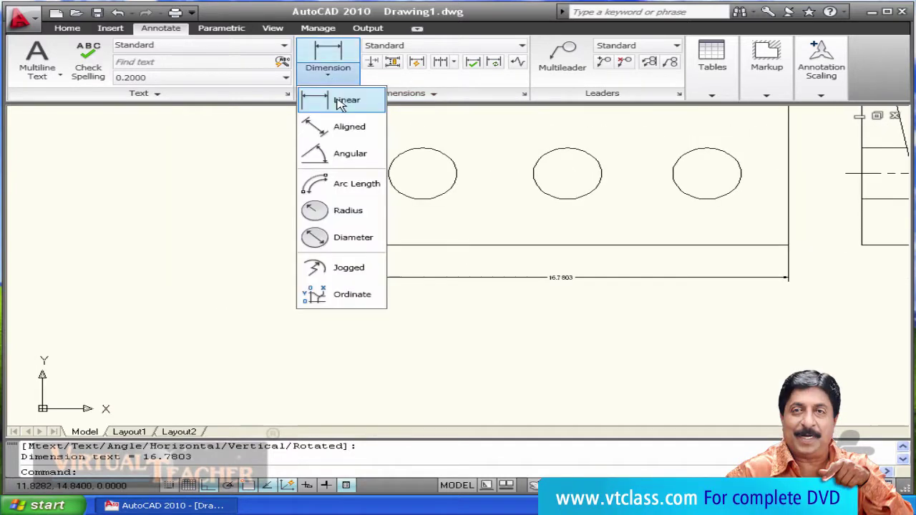
- Add an aligned 7.2017 dimension parallel to the side view's slanted edge
{"action": "left_click", "coordinate": [327, 124]}
{"action": "scroll", "coordinate": [751, 229], "scroll_direction": "down", "scroll_amount": 3}
{"action": "scroll", "coordinate": [644, 236], "scroll_direction": "up", "scroll_amount": 2}
{"action": "middle_click_drag", "start_coordinate": [788, 237], "coordinate": [660, 241]}
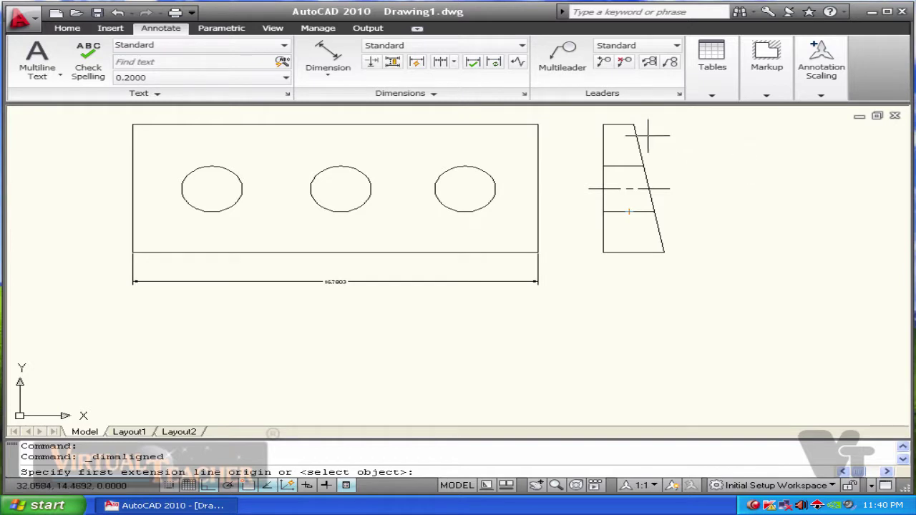
{"action": "left_click", "coordinate": [328, 60]}
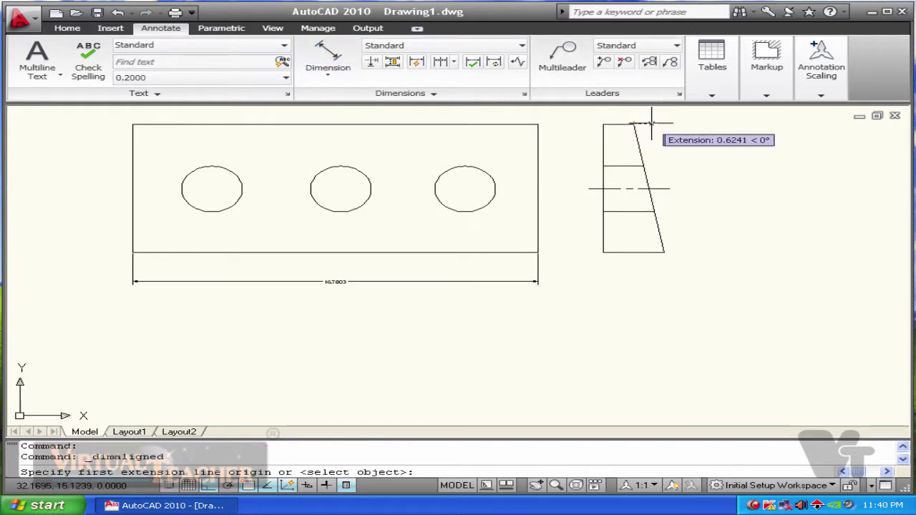
{"action": "left_click", "coordinate": [634, 124]}
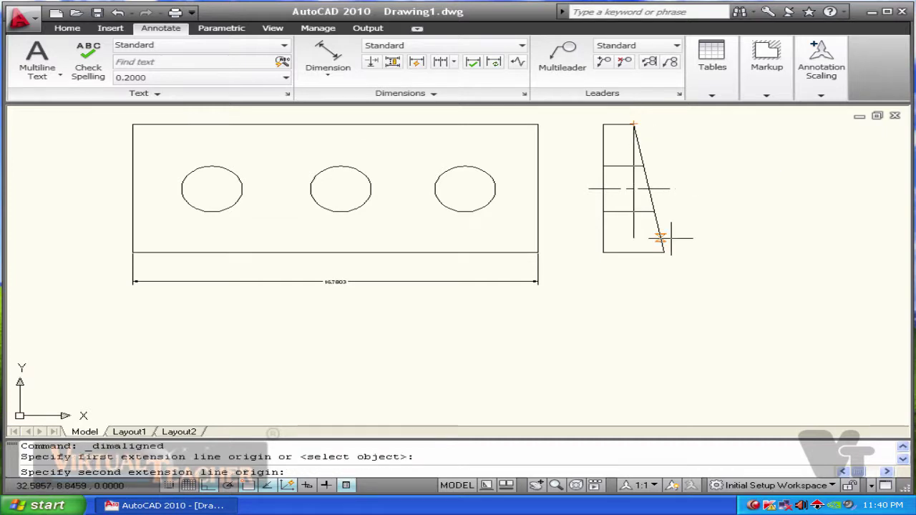
{"action": "left_click", "coordinate": [664, 252]}
{"action": "scroll", "coordinate": [669, 244], "scroll_direction": "up", "scroll_amount": 2}
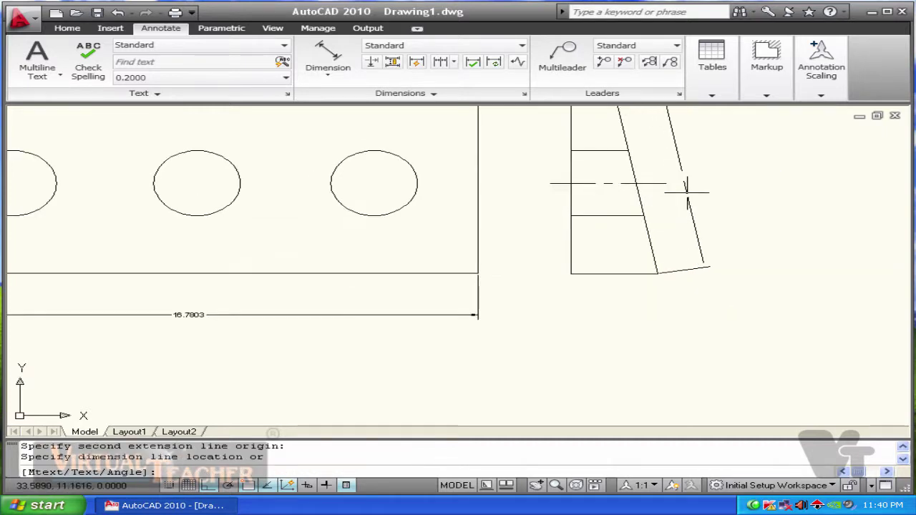
{"action": "left_click", "coordinate": [681, 222]}
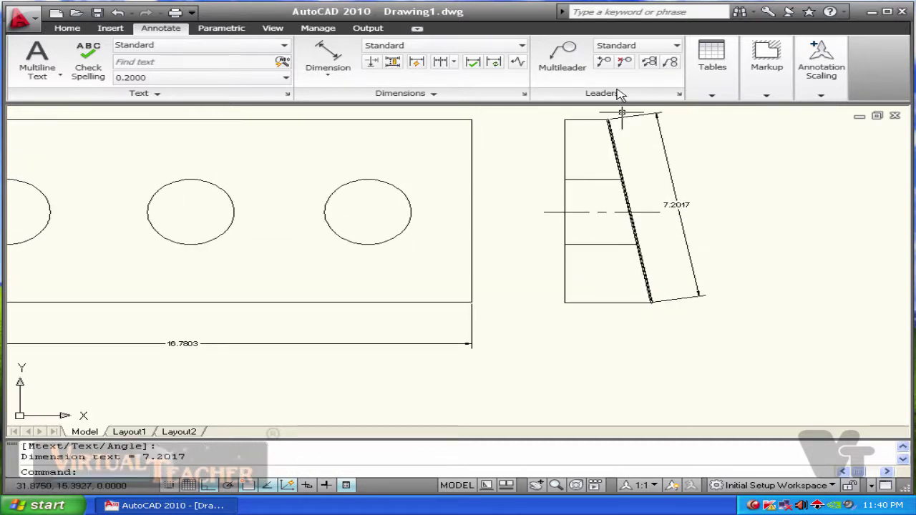
{"action": "scroll", "coordinate": [744, 215], "scroll_direction": "down", "scroll_amount": 1}
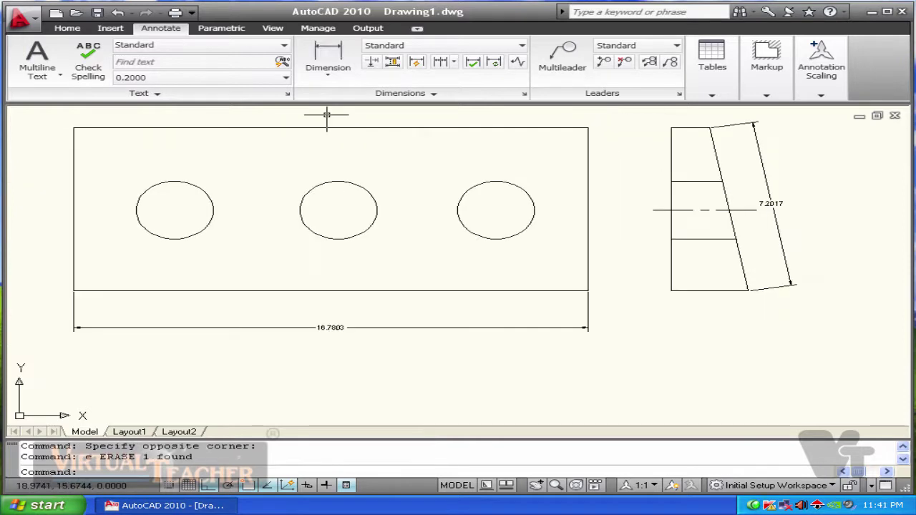
- Add a linear 5.3392 dimension between the left and middle hole centres
{"action": "left_click", "coordinate": [328, 57]}
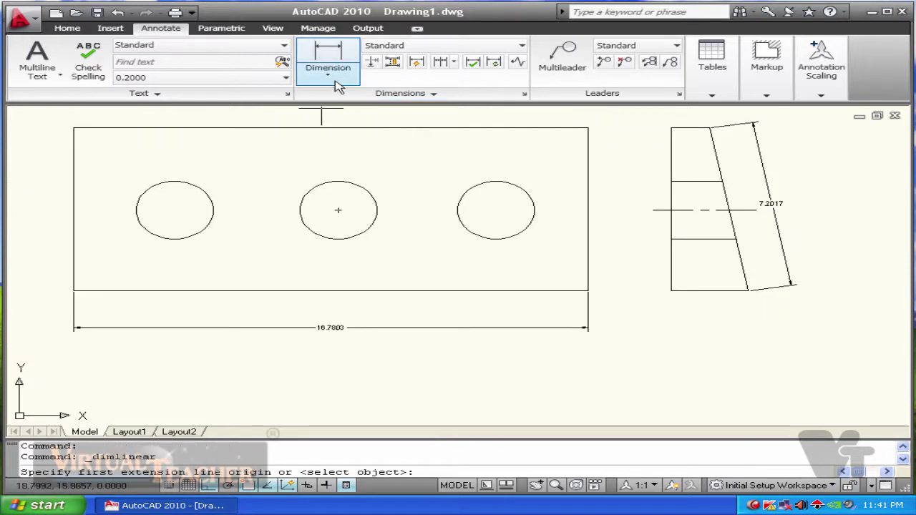
{"action": "left_click", "coordinate": [327, 75]}
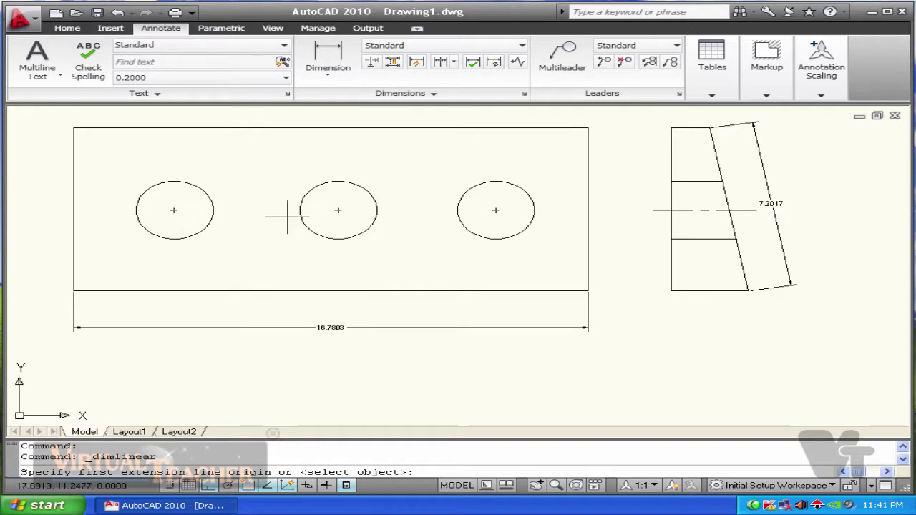
{"action": "left_click", "coordinate": [175, 210]}
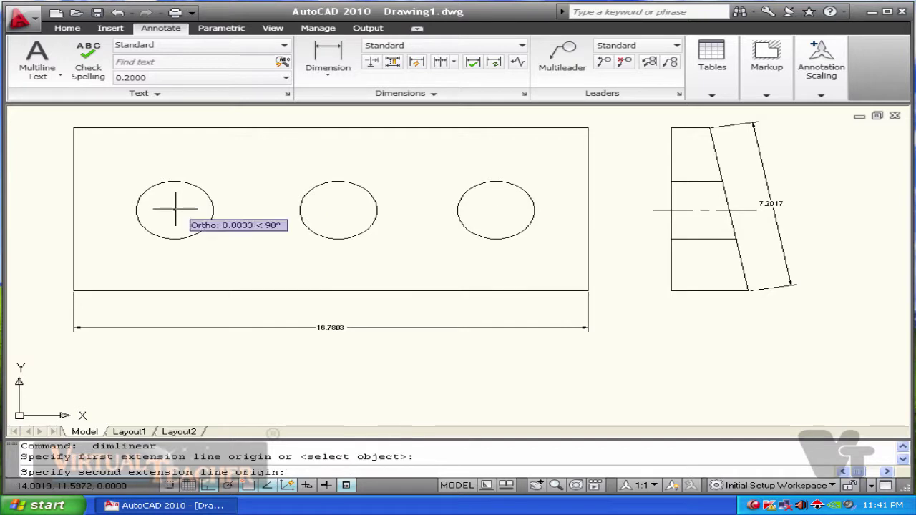
{"action": "left_click", "coordinate": [337, 210]}
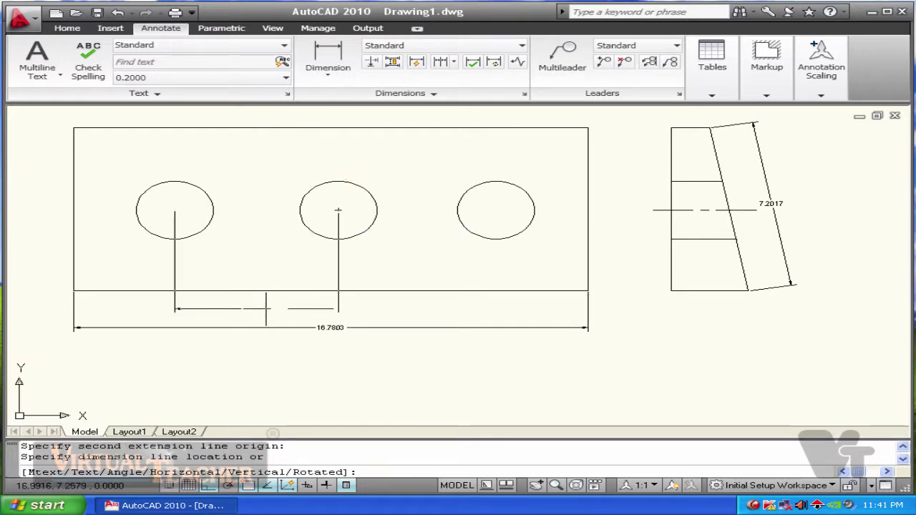
{"action": "left_click", "coordinate": [266, 307]}
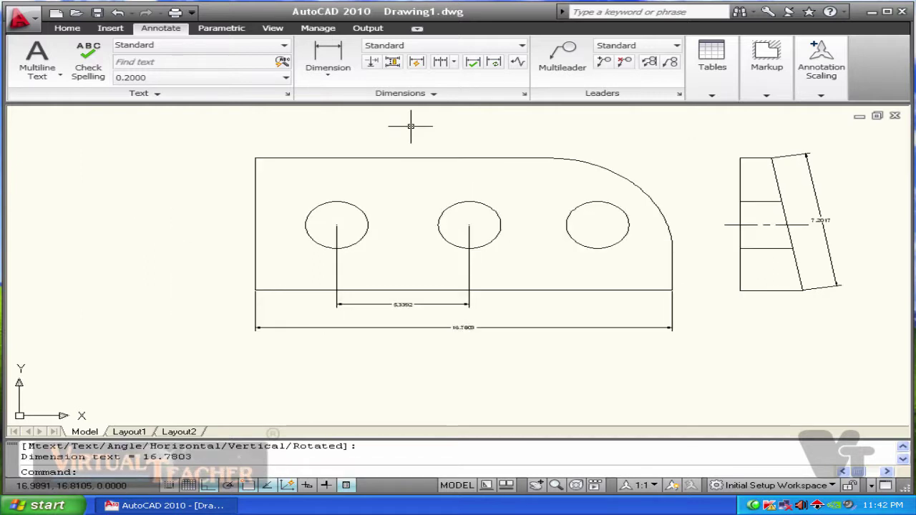
- Add an 80° angular dimension between the side view's slanted side and bottom edge
{"action": "left_click", "coordinate": [332, 73]}
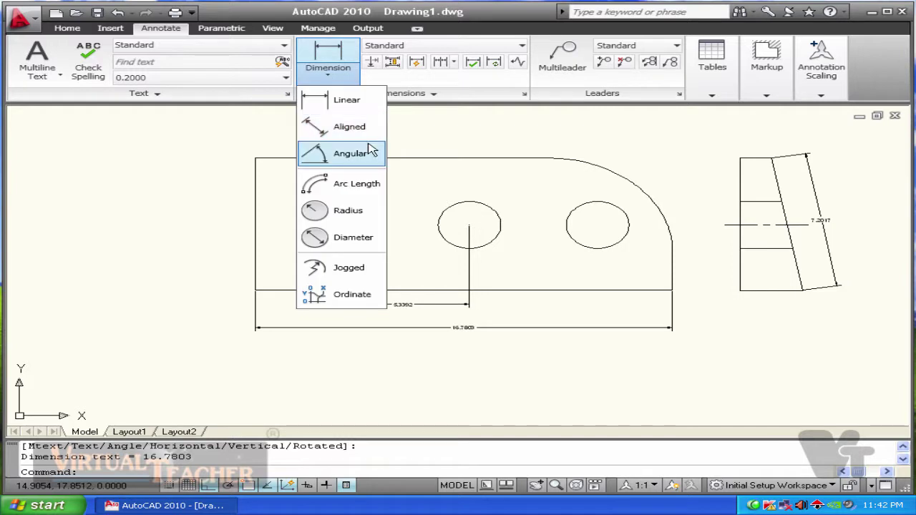
{"action": "left_click", "coordinate": [724, 154]}
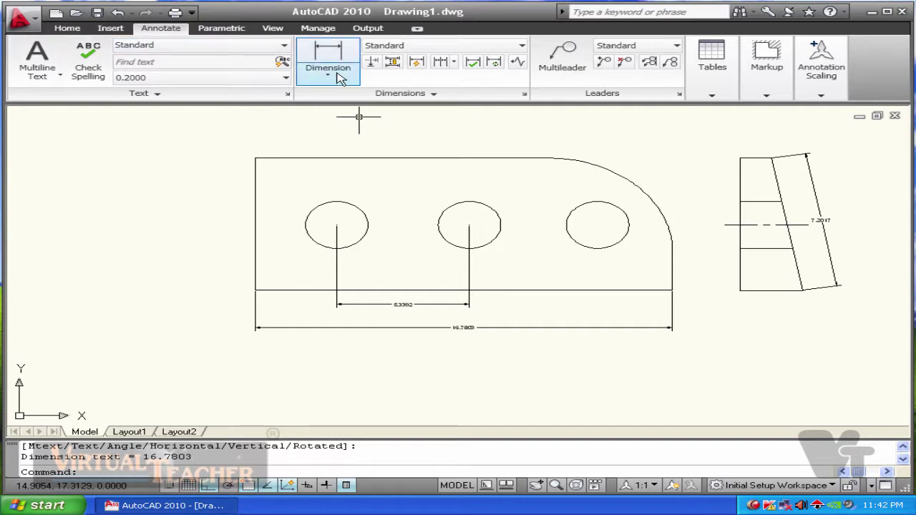
{"action": "left_click", "coordinate": [341, 77]}
{"action": "left_click", "coordinate": [346, 154]}
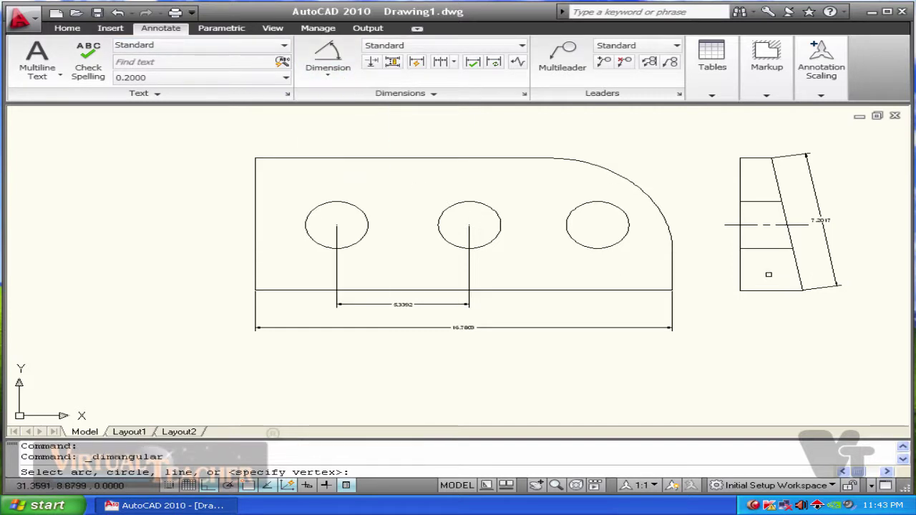
{"action": "middle_click_drag", "start_coordinate": [769, 274], "coordinate": [711, 274]}
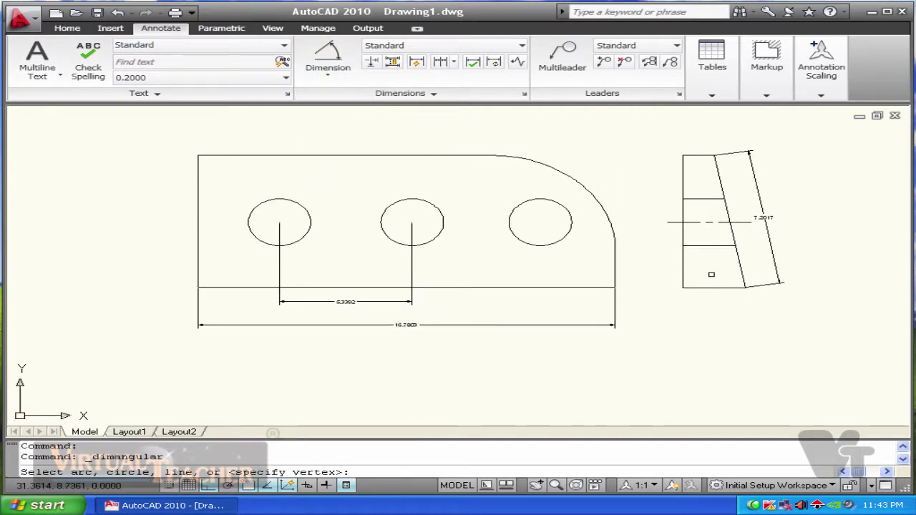
{"action": "scroll", "coordinate": [711, 274], "scroll_direction": "up", "scroll_amount": 1}
{"action": "left_click", "coordinate": [720, 254]}
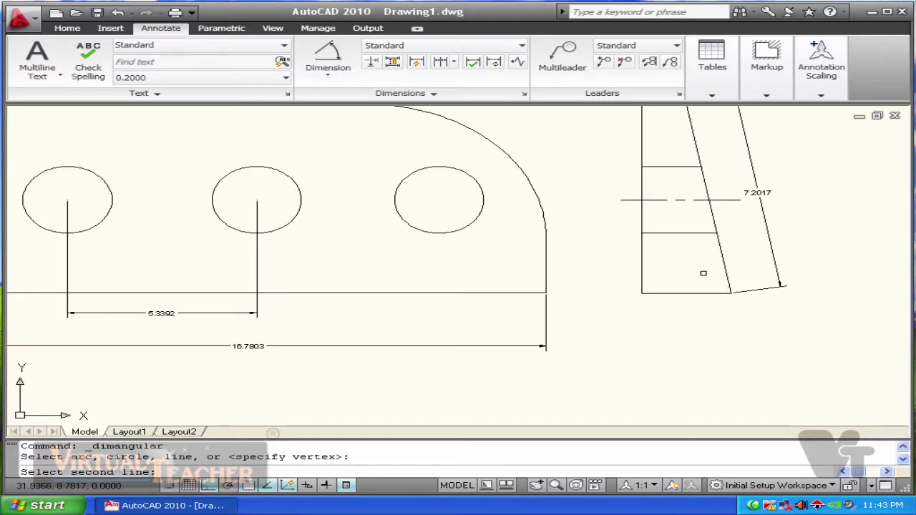
{"action": "left_click", "coordinate": [700, 292]}
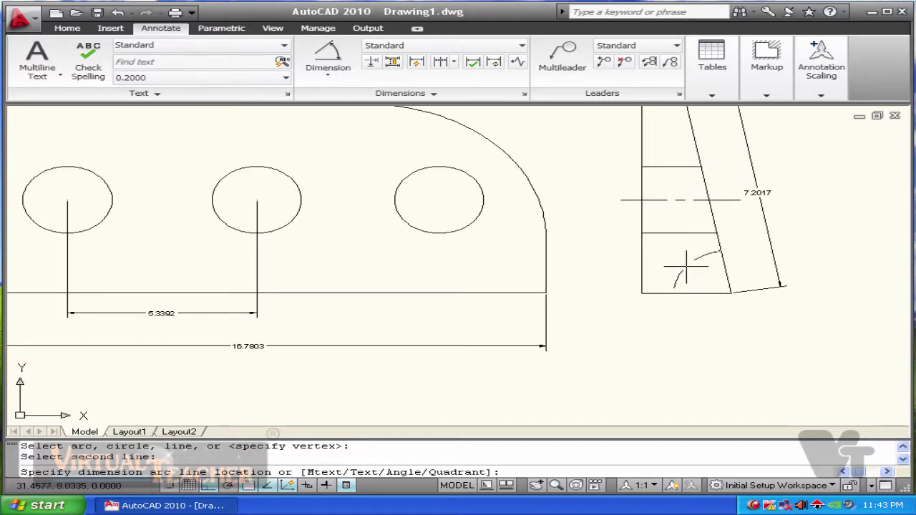
{"action": "scroll", "coordinate": [689, 266], "scroll_direction": "up", "scroll_amount": 1}
{"action": "left_click", "coordinate": [681, 261]}
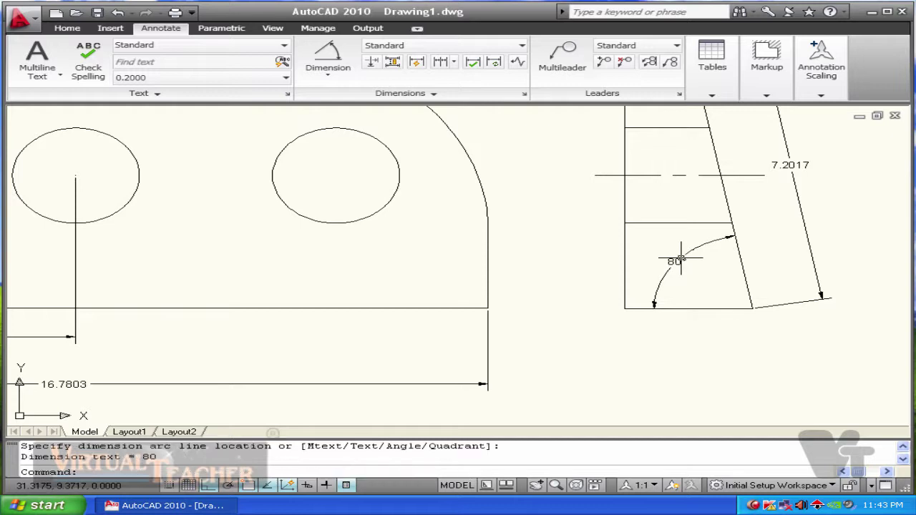
{"action": "scroll", "coordinate": [471, 174], "scroll_direction": "down", "scroll_amount": 2}
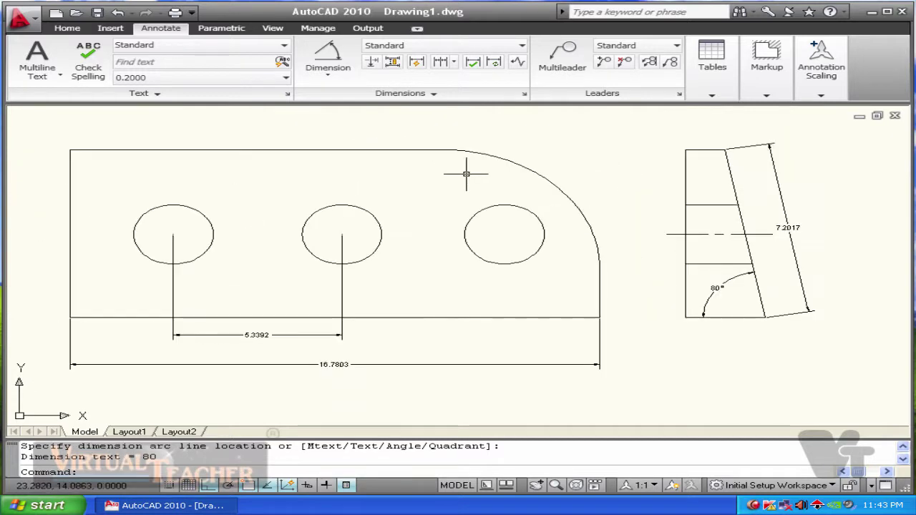
{"action": "left_click", "coordinate": [337, 80]}
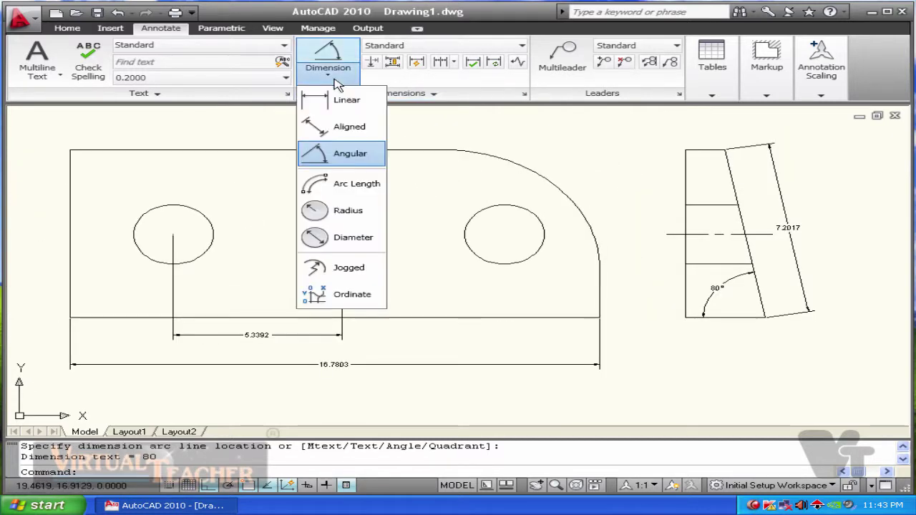
- Dimension the plate's rounded top-right corner with a 7.8540 arc length dimension
{"action": "left_click", "coordinate": [348, 185]}
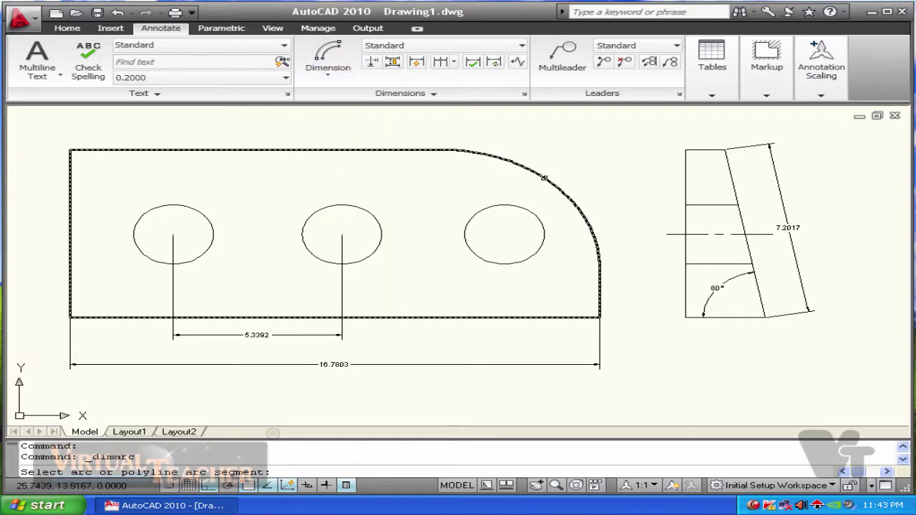
{"action": "left_click", "coordinate": [547, 179]}
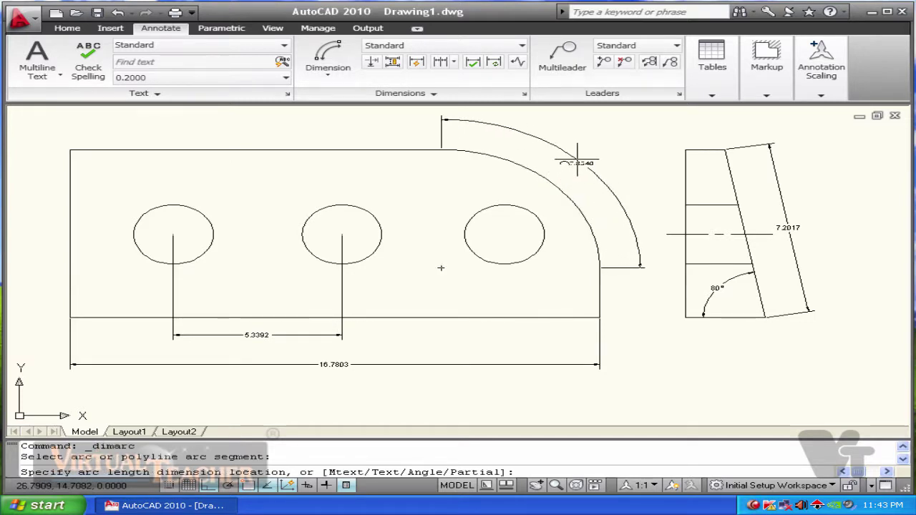
{"action": "left_click", "coordinate": [581, 154]}
{"action": "scroll", "coordinate": [562, 164], "scroll_direction": "up", "scroll_amount": 3}
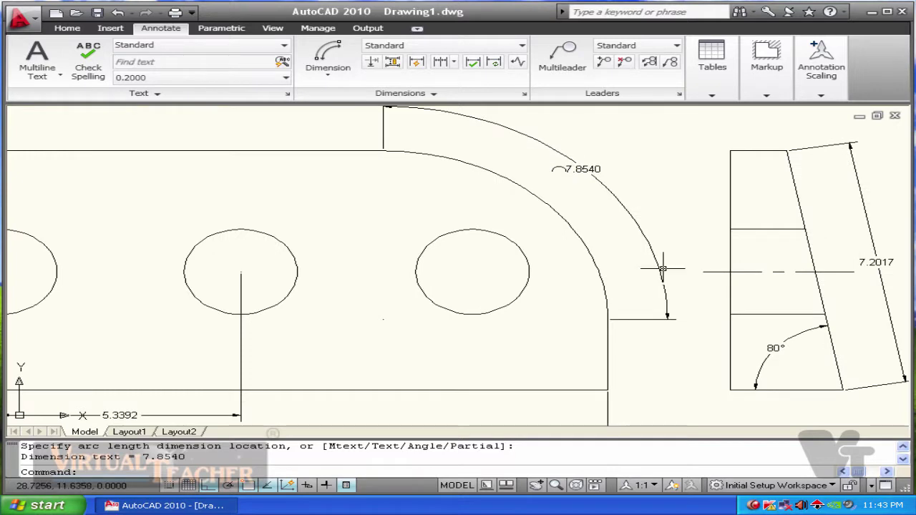
{"action": "scroll", "coordinate": [620, 219], "scroll_direction": "down", "scroll_amount": 2}
{"action": "left_click", "coordinate": [347, 109]}
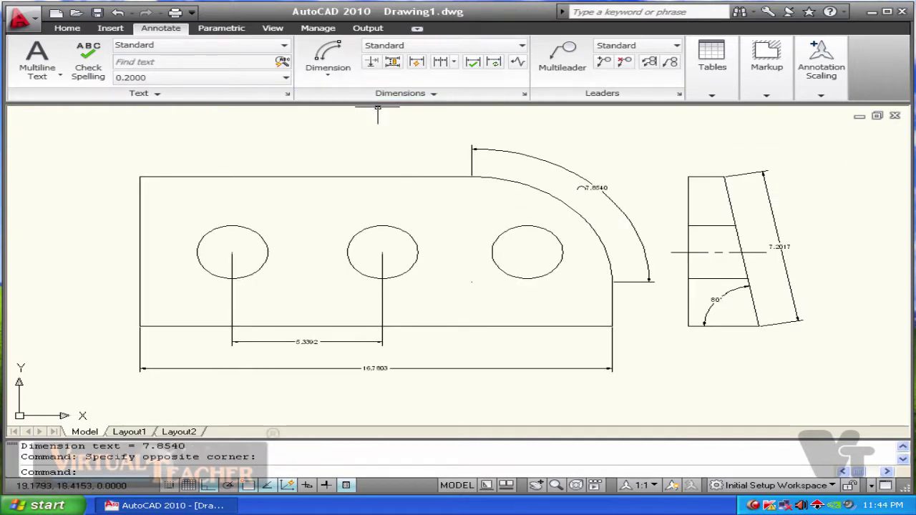
{"action": "left_click", "coordinate": [328, 75]}
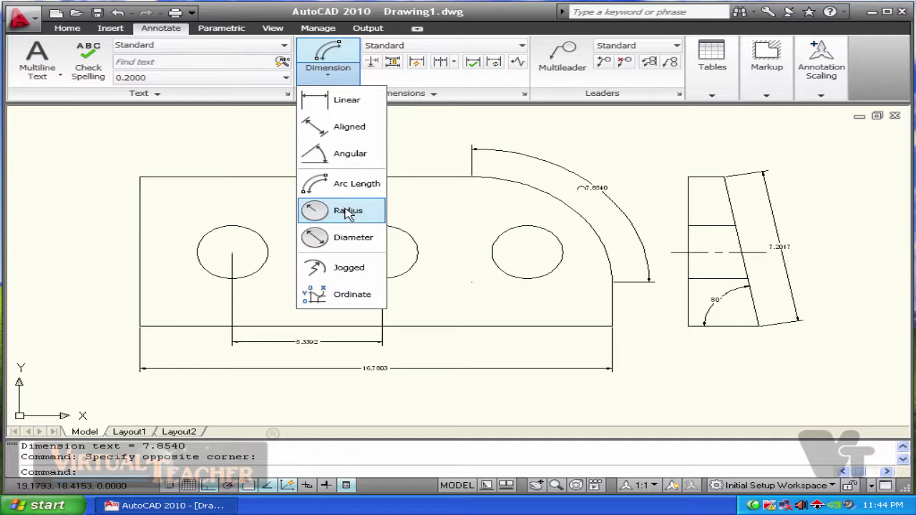
- Add an R5.0000 radius dimension to the large rounded corner, placed above it
{"action": "left_click", "coordinate": [350, 211]}
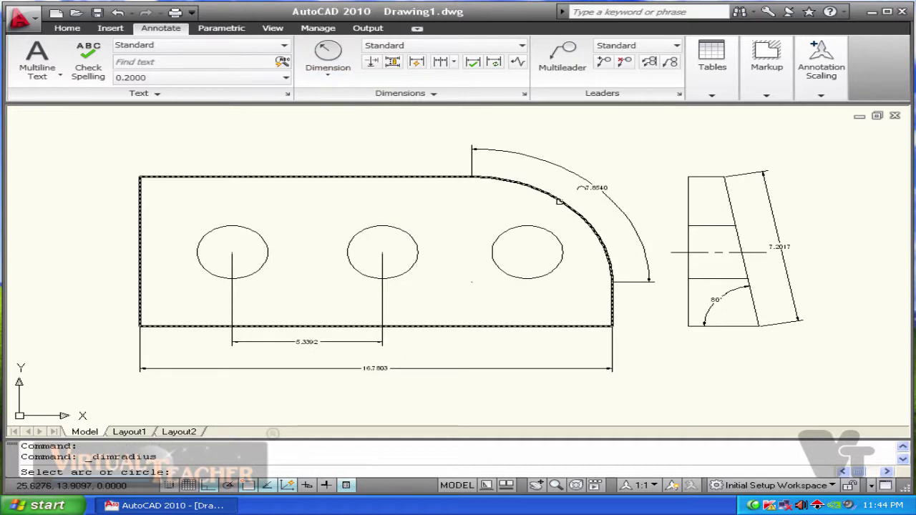
{"action": "left_click", "coordinate": [555, 197]}
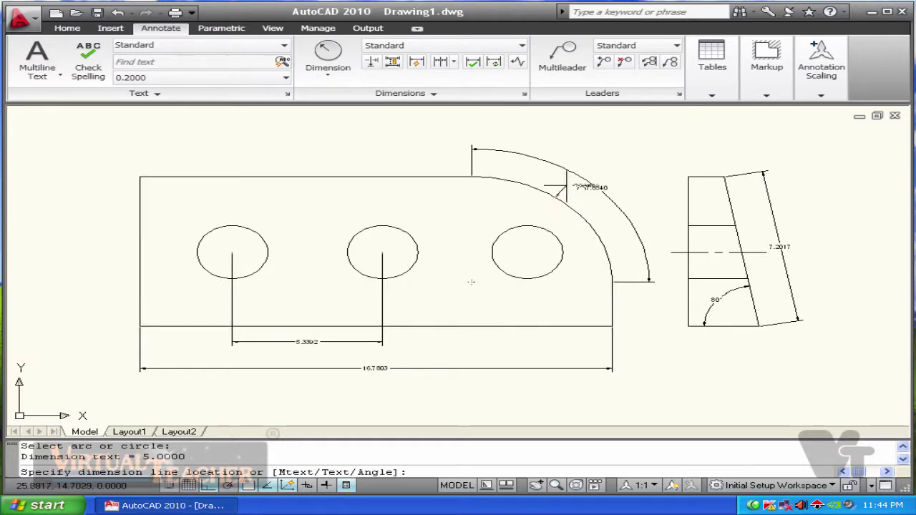
{"action": "middle_click_drag", "start_coordinate": [608, 140], "coordinate": [608, 186]}
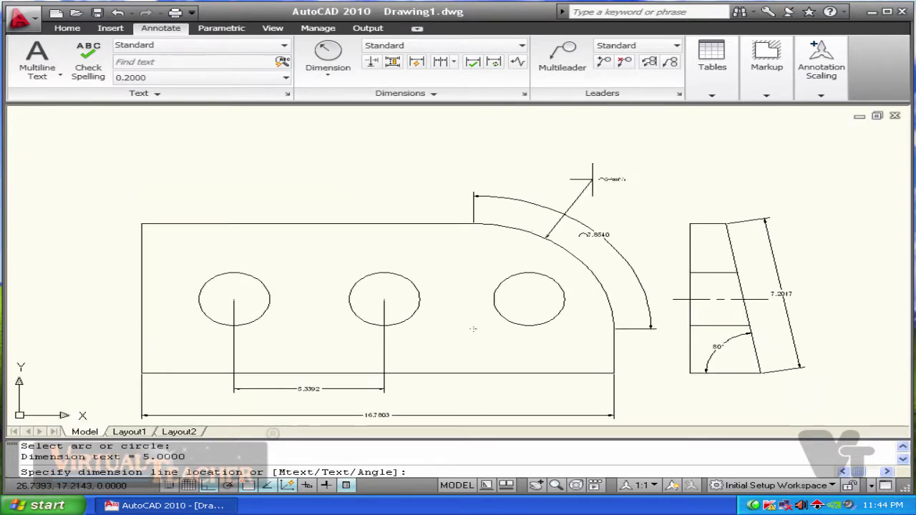
{"action": "left_click", "coordinate": [594, 178]}
{"action": "scroll", "coordinate": [591, 204], "scroll_direction": "up", "scroll_amount": 3}
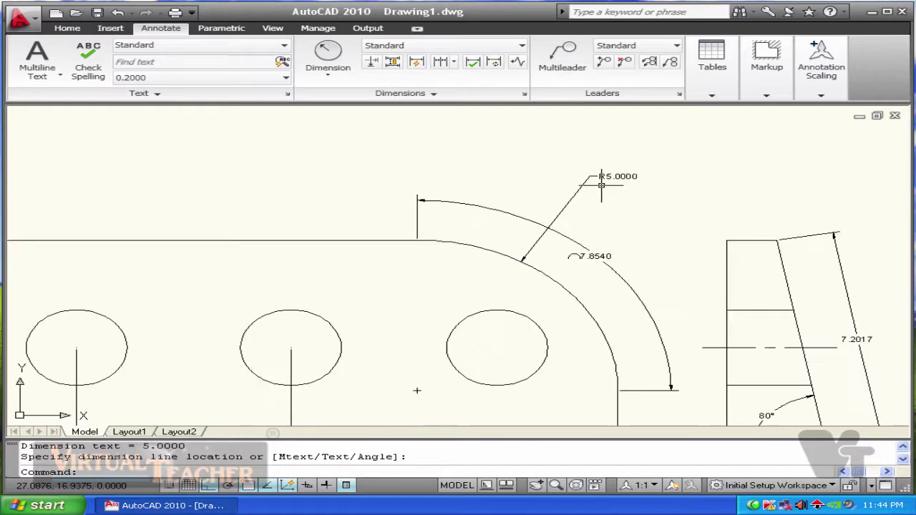
{"action": "scroll", "coordinate": [589, 211], "scroll_direction": "down", "scroll_amount": 2}
{"action": "middle_click_drag", "start_coordinate": [571, 217], "coordinate": [632, 194]}
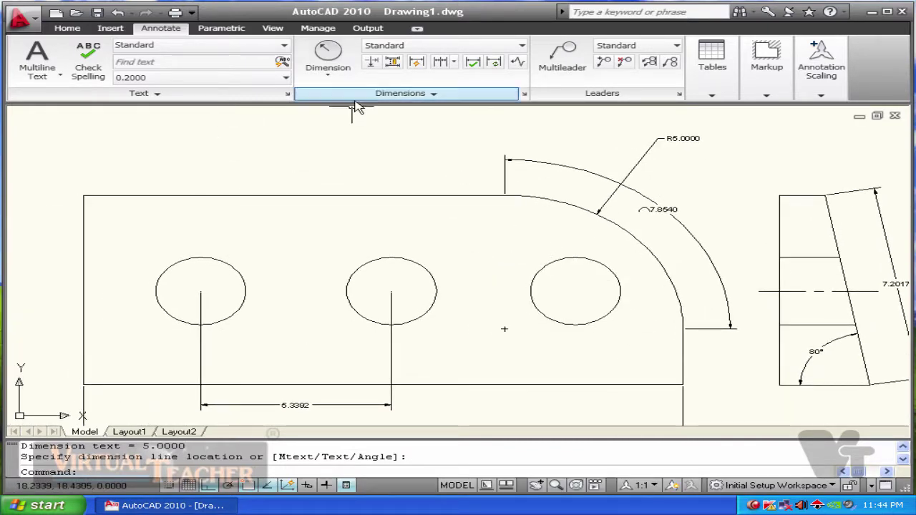
- Dimension the right hole's radius as R1.2571, placed below right of the hole
{"action": "left_click", "coordinate": [328, 58]}
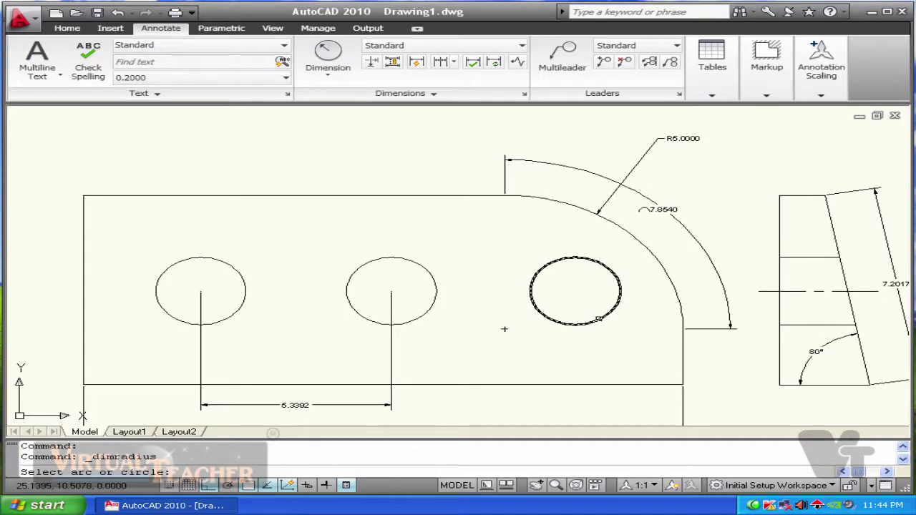
{"action": "left_click", "coordinate": [598, 319]}
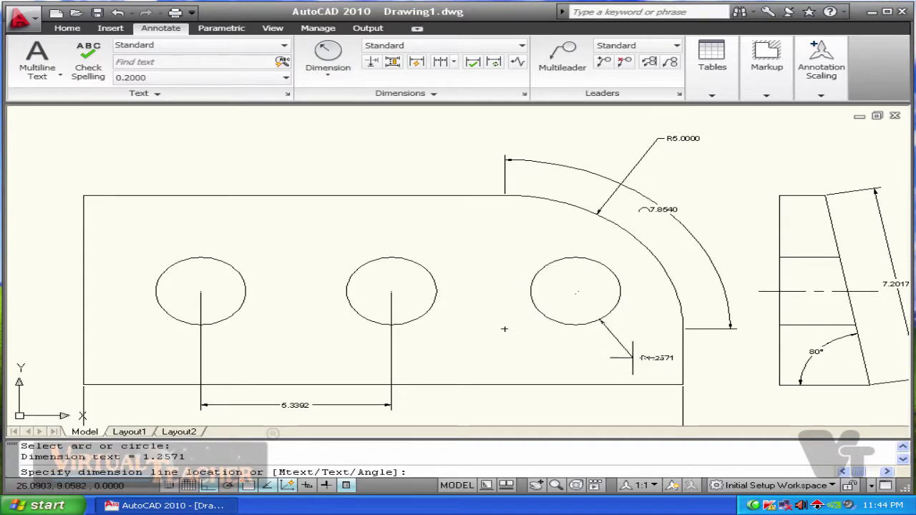
{"action": "left_click", "coordinate": [716, 394]}
{"action": "middle_click_drag", "start_coordinate": [717, 393], "coordinate": [705, 386]}
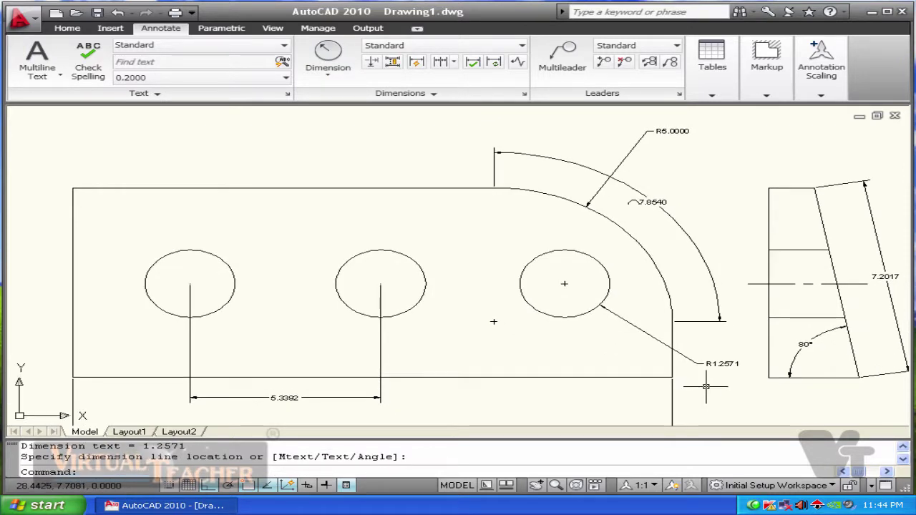
- Add a Ø2.5143 diameter dimension to the left hole, placed above left of it
{"action": "left_click", "coordinate": [337, 84]}
{"action": "left_click", "coordinate": [337, 237]}
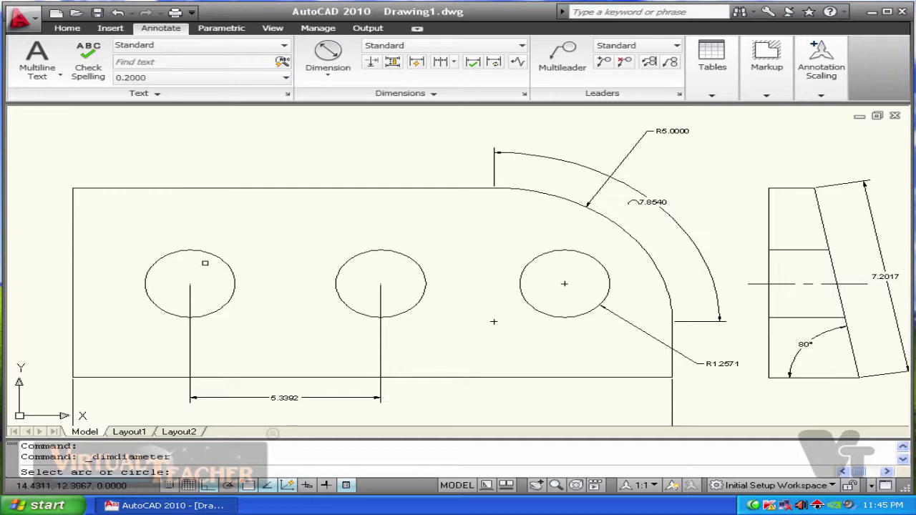
{"action": "middle_click_drag", "start_coordinate": [212, 243], "coordinate": [239, 224]}
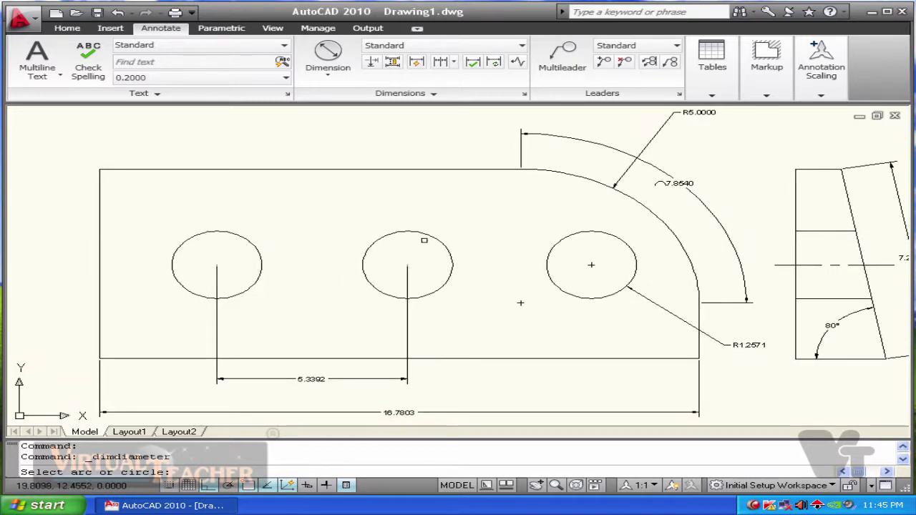
{"action": "left_click", "coordinate": [206, 231]}
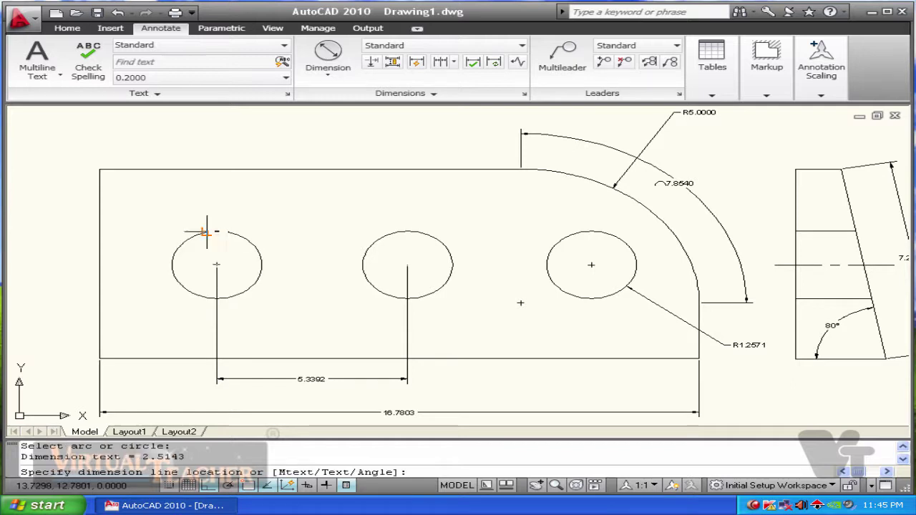
{"action": "left_click", "coordinate": [163, 145]}
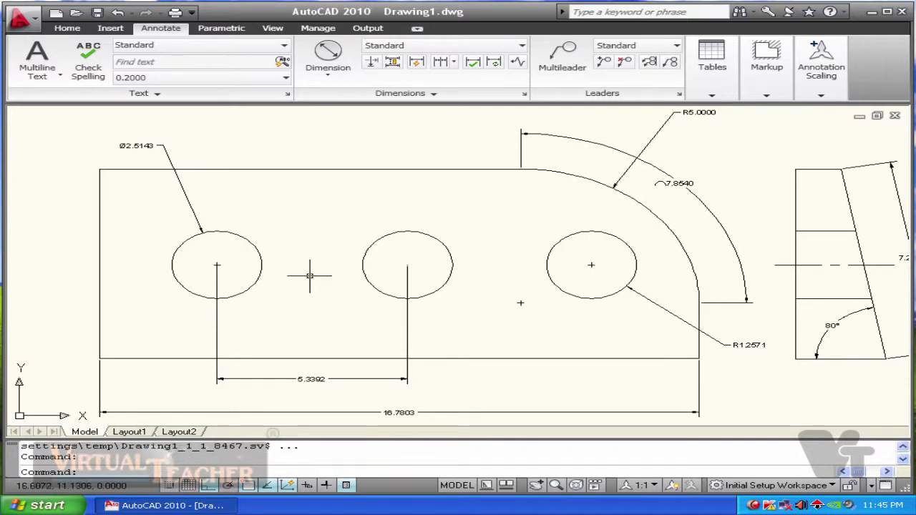
- Add a jogged R5.0000 dimension to the corner arc, with centre override and jog above the part
{"action": "left_click", "coordinate": [331, 80]}
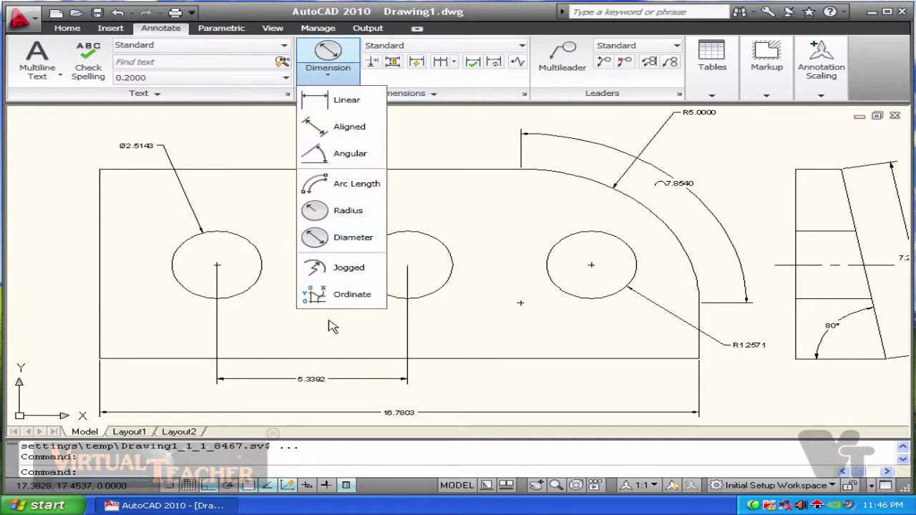
{"action": "left_click", "coordinate": [349, 269]}
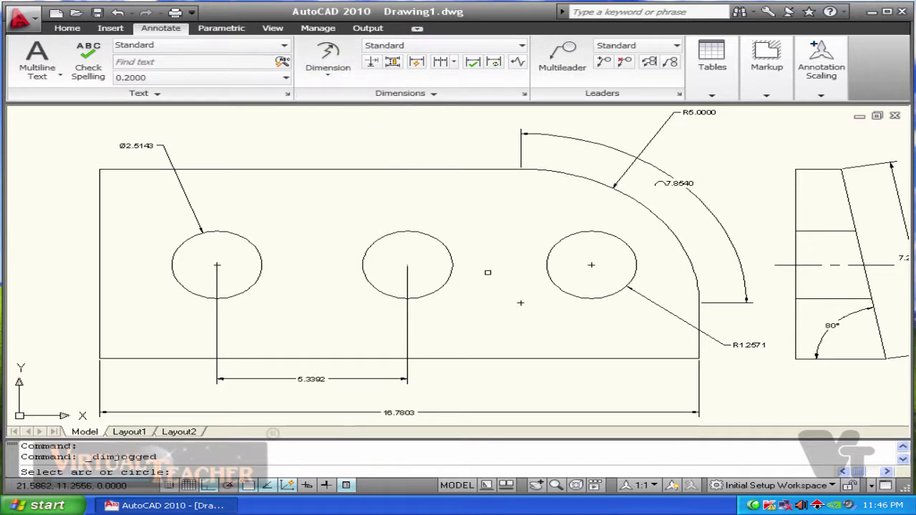
{"action": "scroll", "coordinate": [572, 254], "scroll_direction": "down", "scroll_amount": 1}
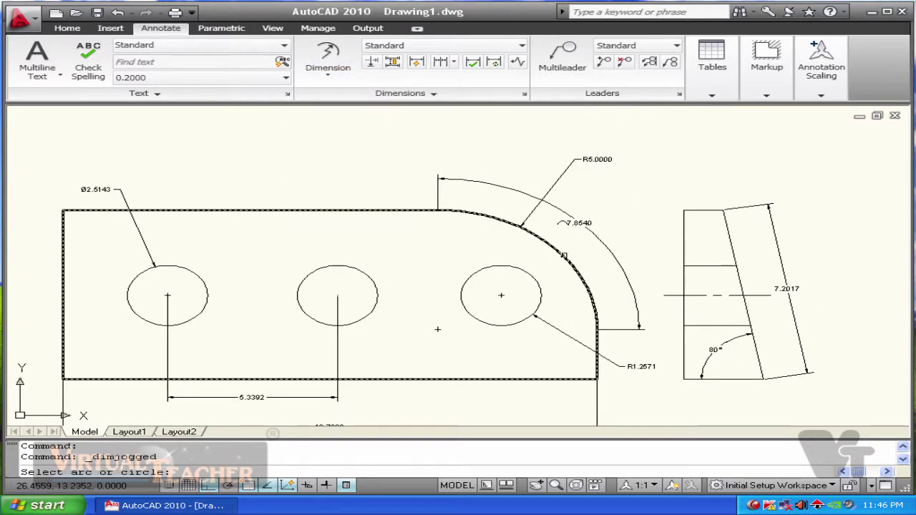
{"action": "left_click", "coordinate": [559, 252]}
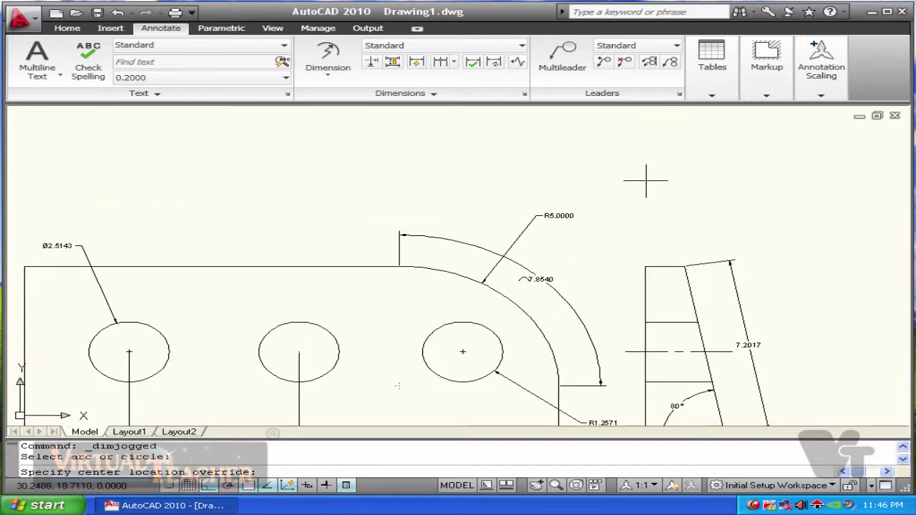
{"action": "left_click", "coordinate": [645, 182]}
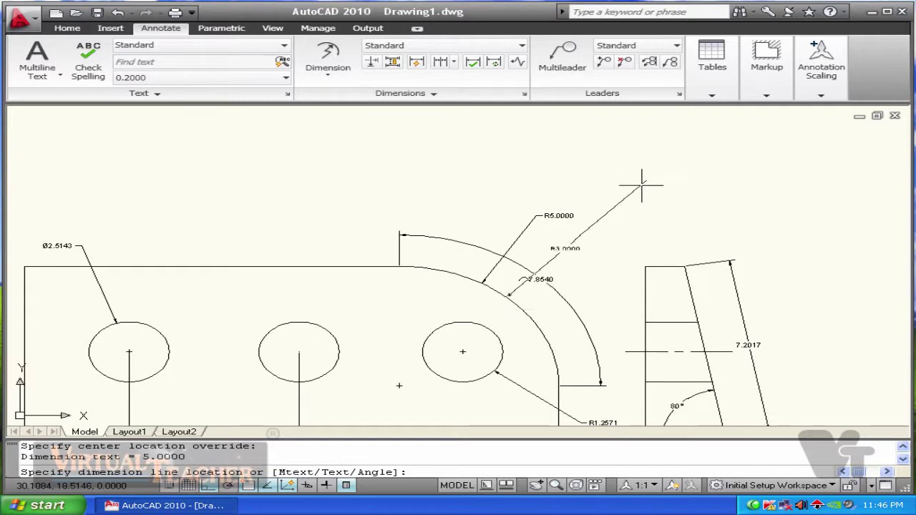
{"action": "left_click", "coordinate": [587, 257]}
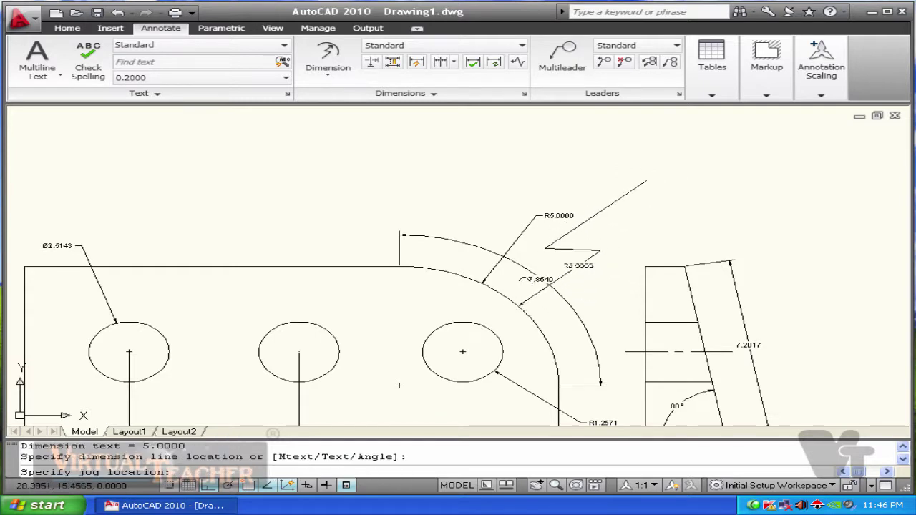
{"action": "left_click", "coordinate": [612, 223]}
{"action": "scroll", "coordinate": [544, 121], "scroll_direction": "down", "scroll_amount": 1}
{"action": "left_click", "coordinate": [330, 80]}
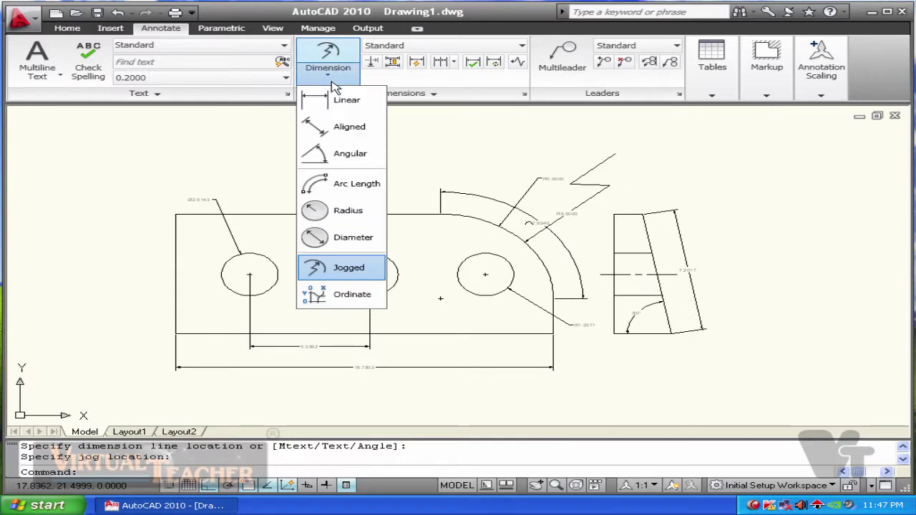
- Place ordinate dimensions 15.1239 (Y) and 10.7221 (X) at the top-left corner, then undo once
{"action": "left_click", "coordinate": [353, 301]}
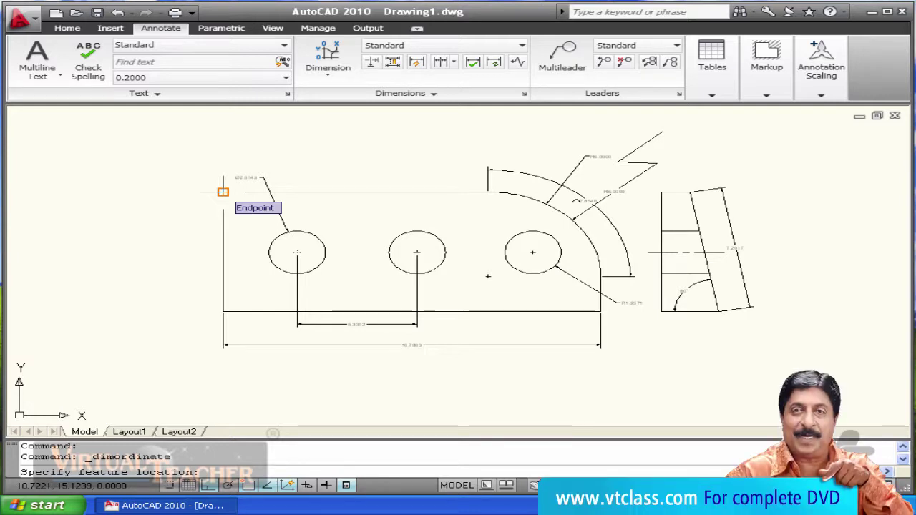
{"action": "scroll", "coordinate": [212, 192], "scroll_direction": "up", "scroll_amount": 3}
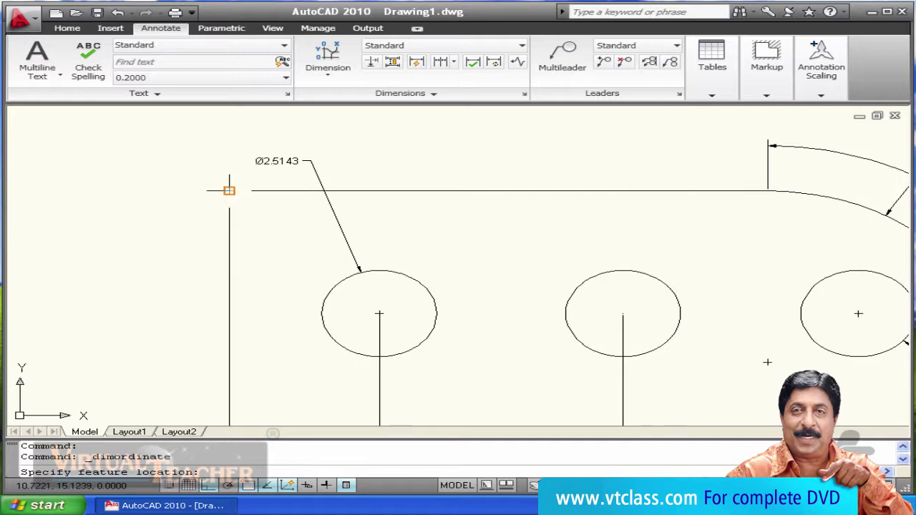
{"action": "left_click", "coordinate": [229, 191]}
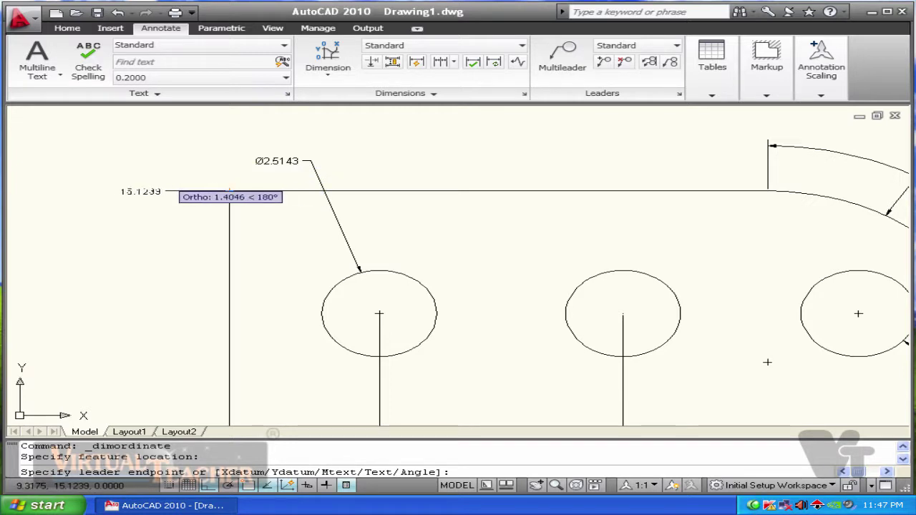
{"action": "left_click", "coordinate": [157, 192]}
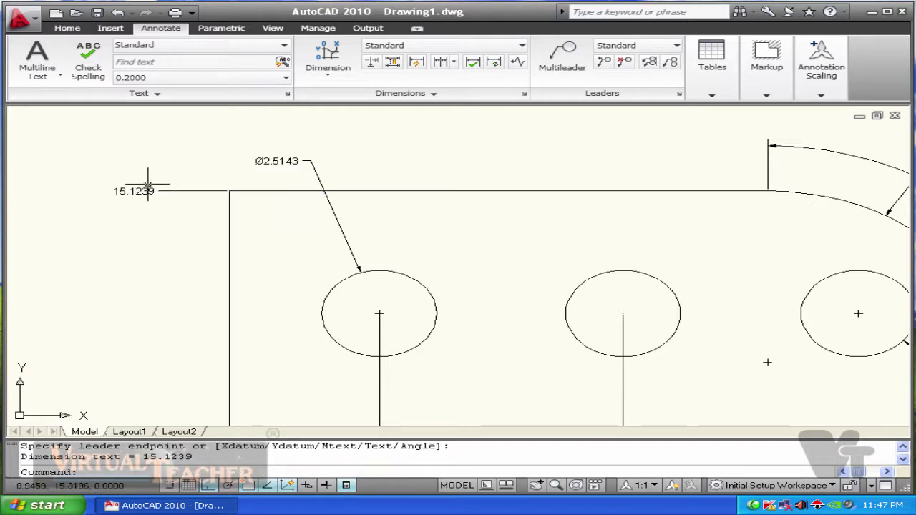
{"action": "left_click", "coordinate": [329, 57]}
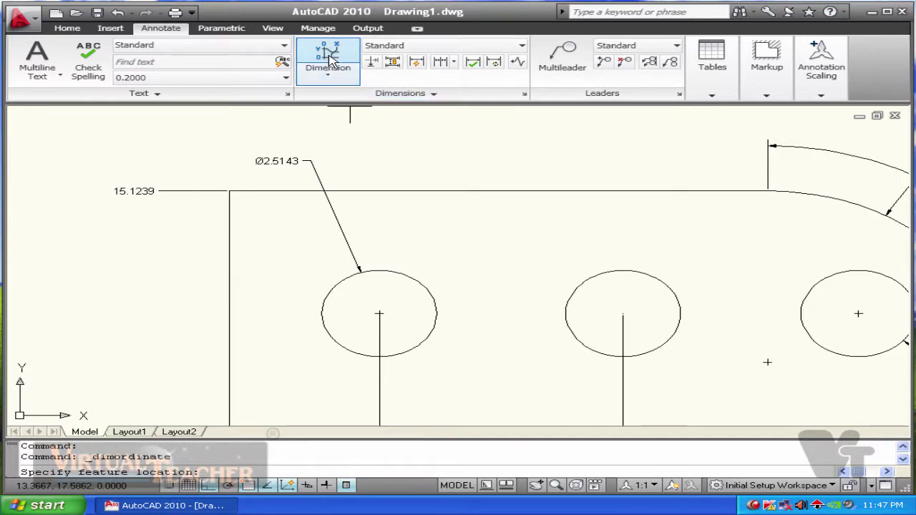
{"action": "left_click", "coordinate": [229, 191]}
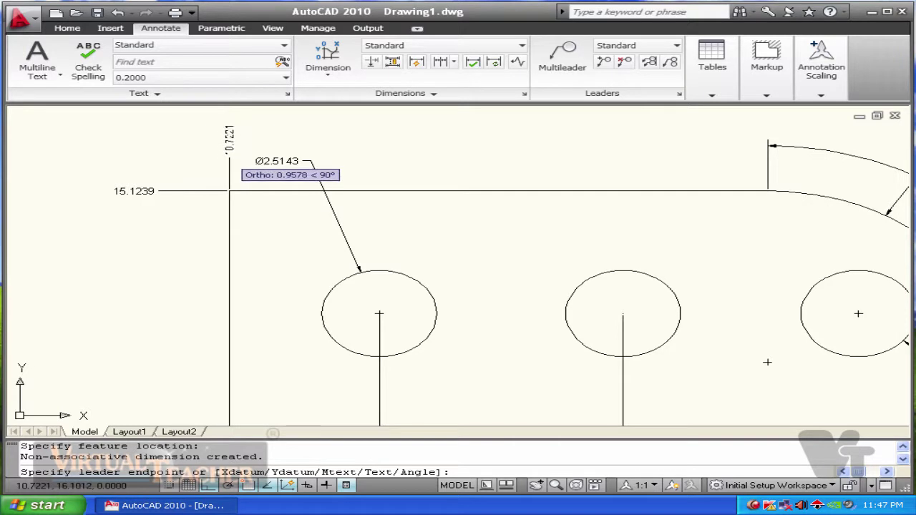
{"action": "left_click", "coordinate": [229, 156]}
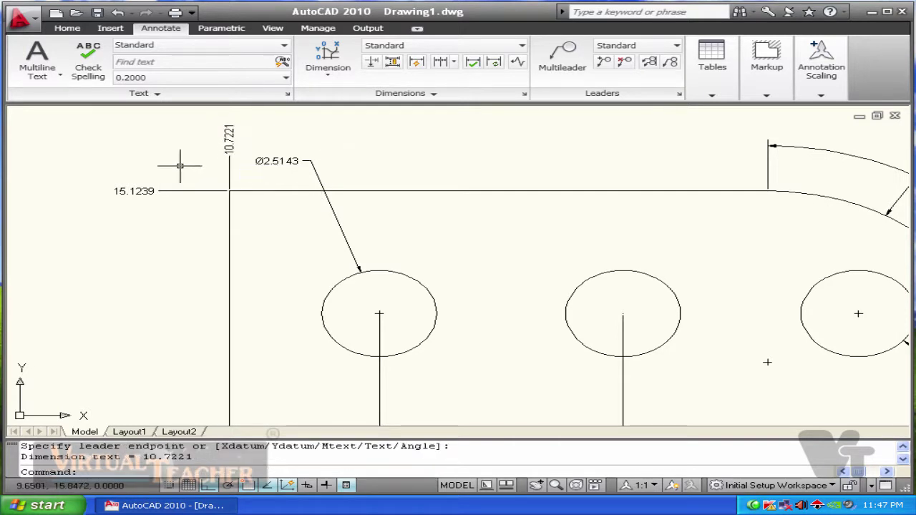
{"action": "key", "text": "ctrl+z"}
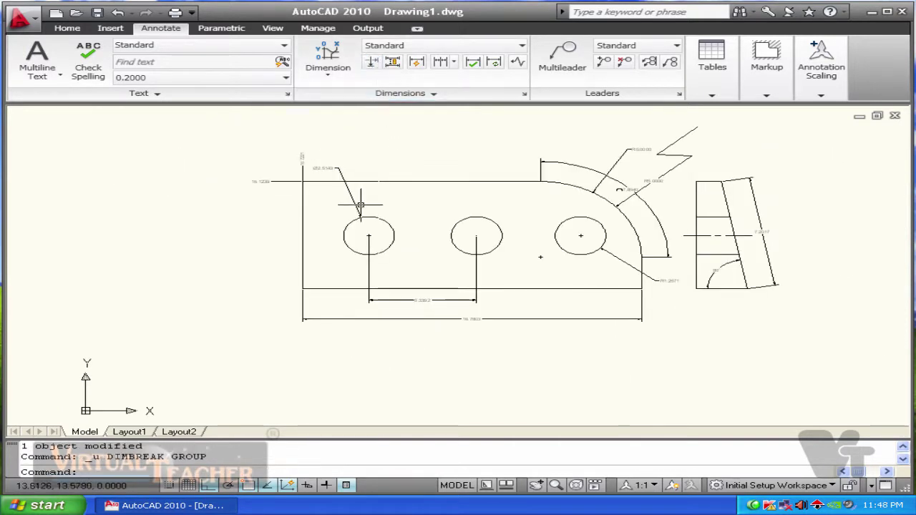
{"action": "scroll", "coordinate": [391, 317], "scroll_direction": "up", "scroll_amount": 3}
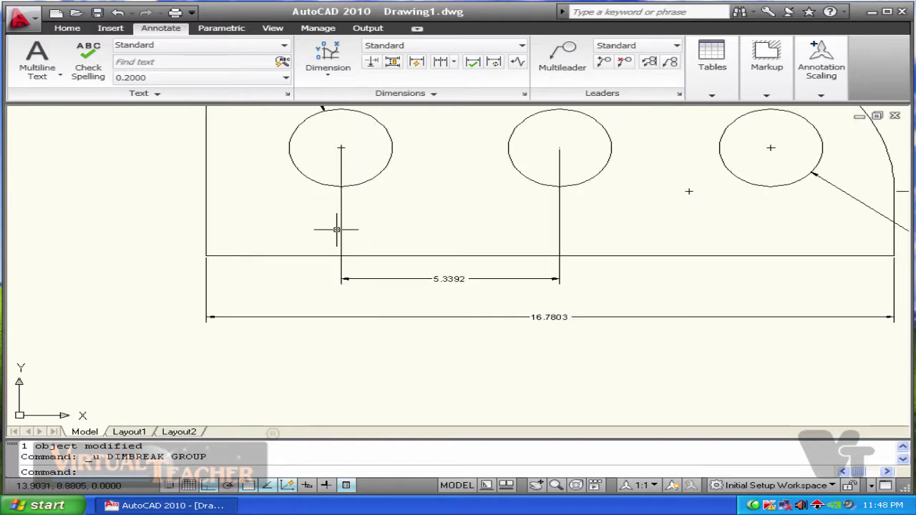
{"action": "scroll", "coordinate": [542, 272], "scroll_direction": "up", "scroll_amount": 5}
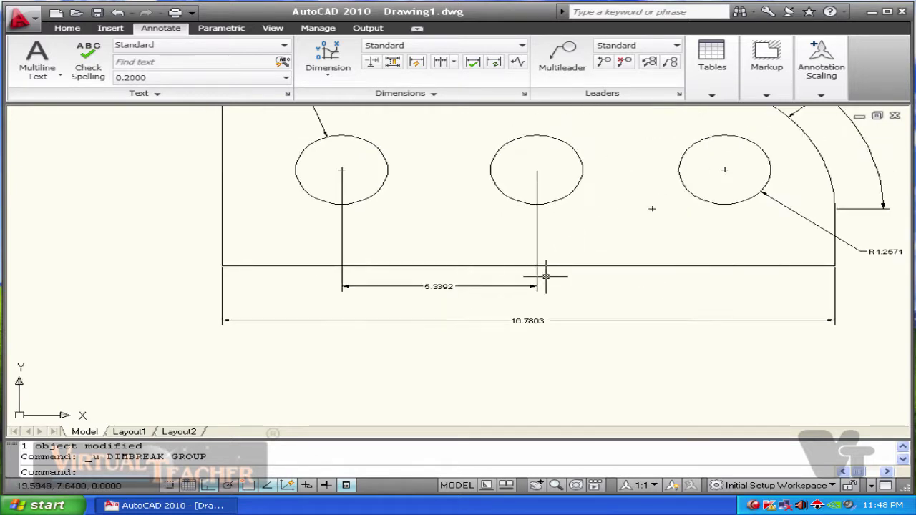
{"action": "scroll", "coordinate": [485, 268], "scroll_direction": "down", "scroll_amount": 4}
{"action": "middle_click_drag", "start_coordinate": [497, 276], "coordinate": [487, 255]}
{"action": "scroll", "coordinate": [458, 293], "scroll_direction": "up", "scroll_amount": 3}
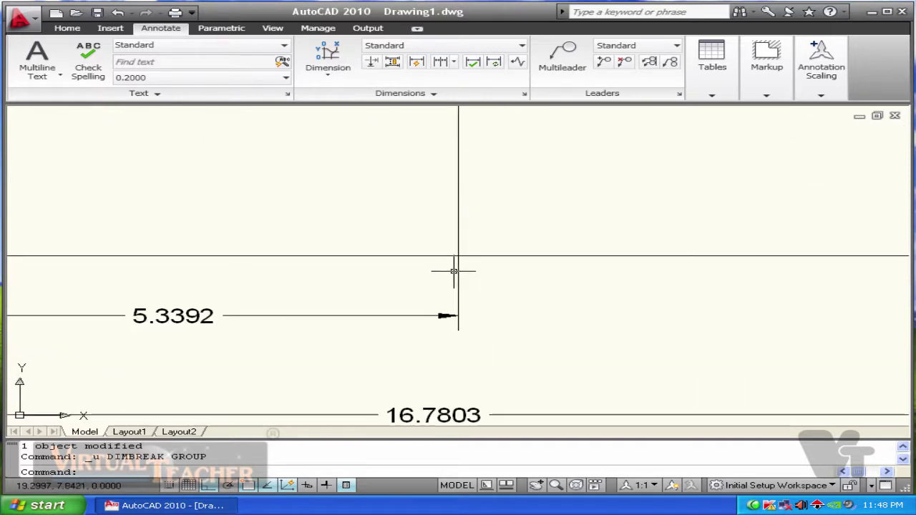
{"action": "scroll", "coordinate": [457, 268], "scroll_direction": "down", "scroll_amount": 3}
{"action": "scroll", "coordinate": [538, 259], "scroll_direction": "up", "scroll_amount": 2}
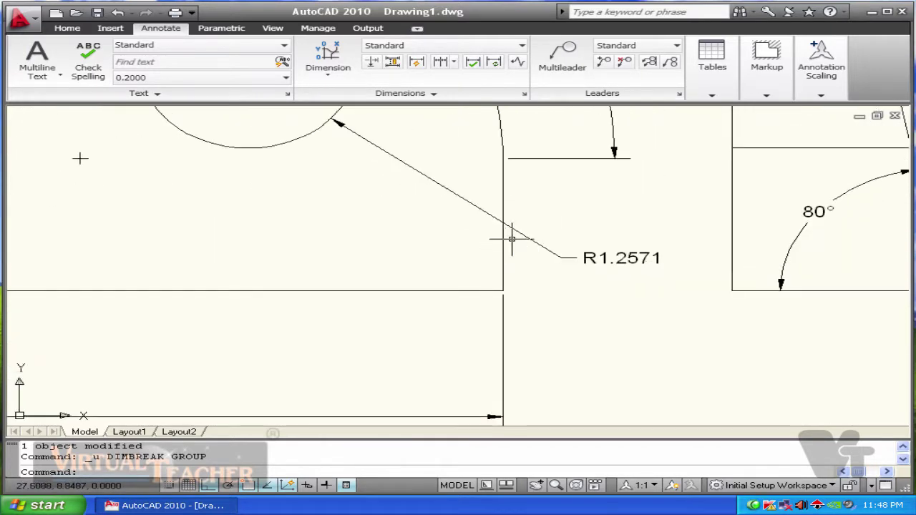
{"action": "scroll", "coordinate": [518, 234], "scroll_direction": "down", "scroll_amount": 3}
{"action": "middle_click_drag", "start_coordinate": [518, 234], "coordinate": [670, 282]}
{"action": "scroll", "coordinate": [477, 198], "scroll_direction": "down", "scroll_amount": 1}
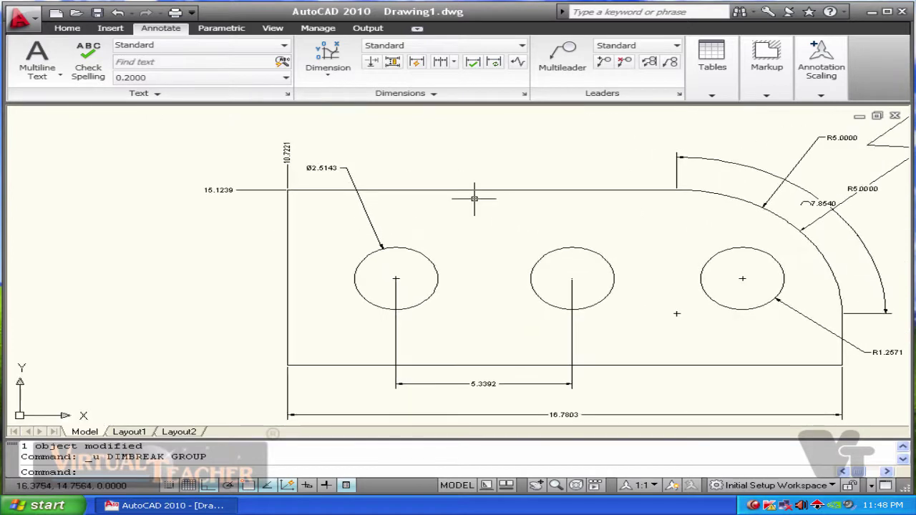
{"action": "scroll", "coordinate": [394, 200], "scroll_direction": "up", "scroll_amount": 7}
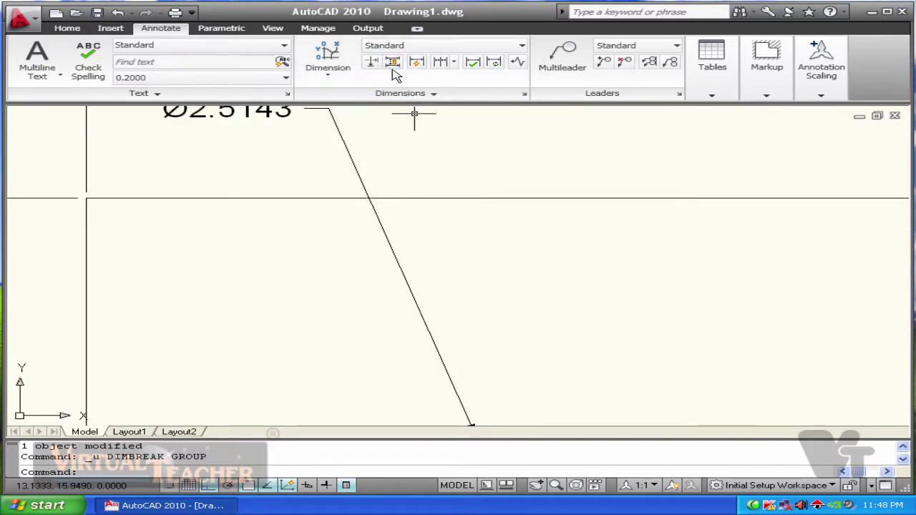
{"action": "scroll", "coordinate": [400, 113], "scroll_direction": "down", "scroll_amount": 4}
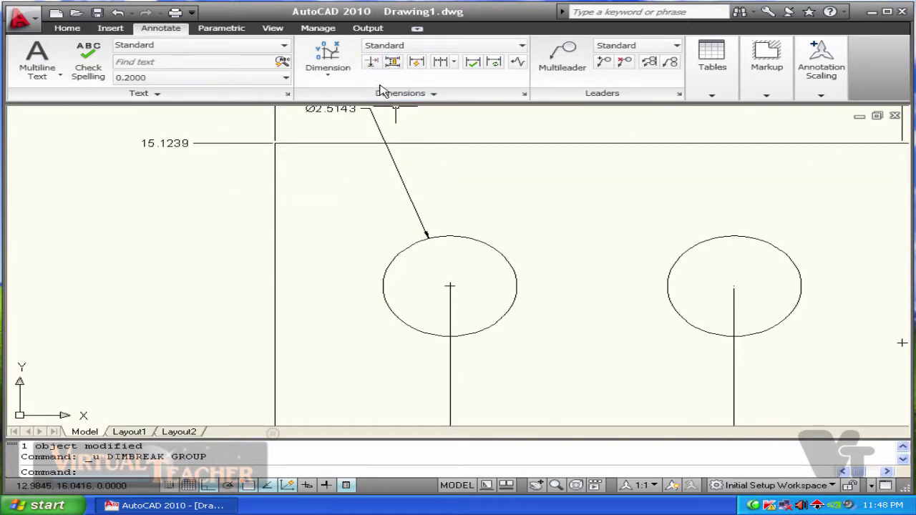
- Break the 5.3392 dimension where the part's bottom edge crosses it
{"action": "left_click", "coordinate": [372, 63]}
{"action": "scroll", "coordinate": [419, 179], "scroll_direction": "down", "scroll_amount": 2}
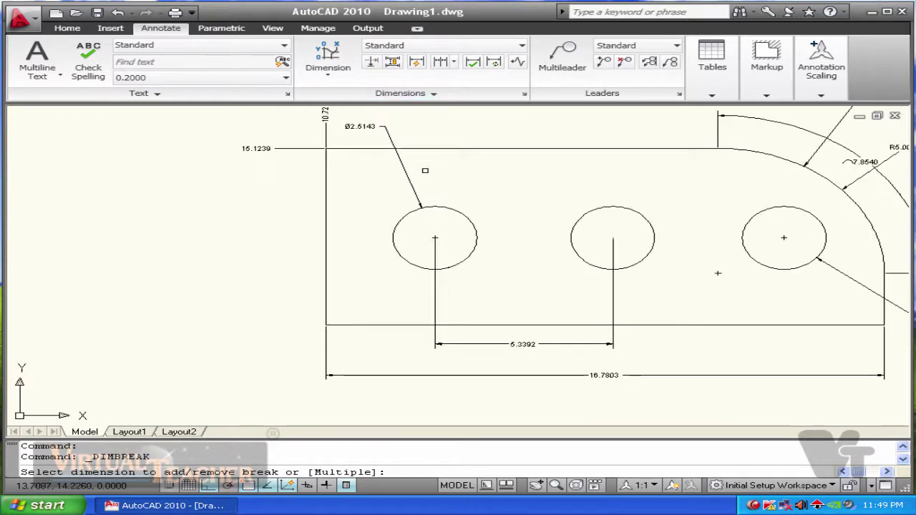
{"action": "scroll", "coordinate": [419, 272], "scroll_direction": "up", "scroll_amount": 3}
{"action": "scroll", "coordinate": [433, 286], "scroll_direction": "down", "scroll_amount": 4}
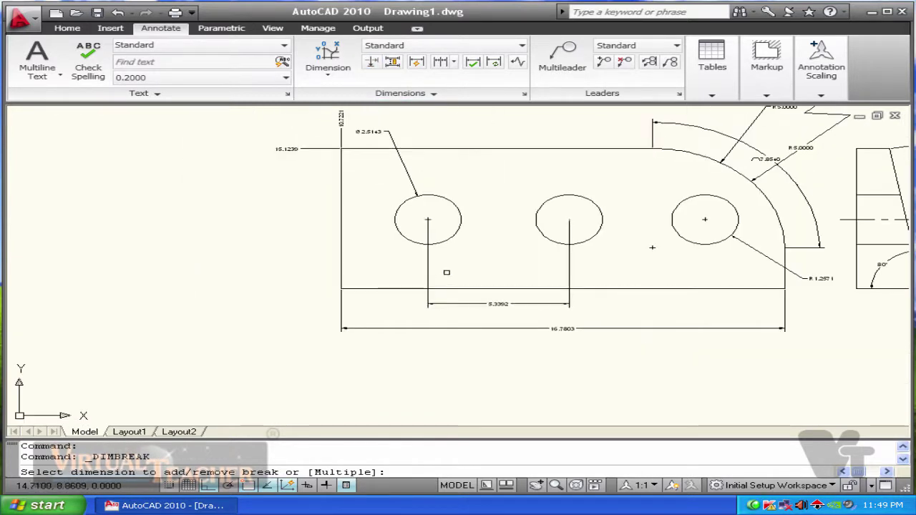
{"action": "left_click", "coordinate": [429, 281]}
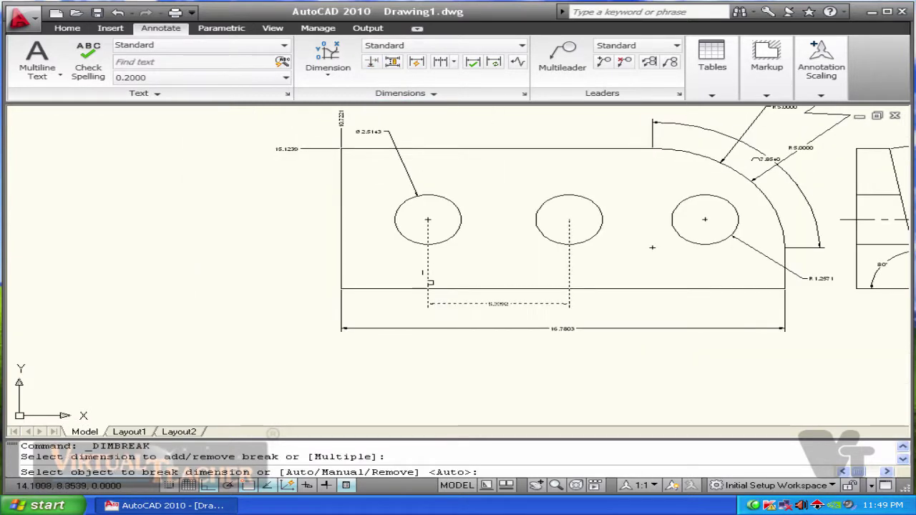
{"action": "scroll", "coordinate": [437, 297], "scroll_direction": "up", "scroll_amount": 2}
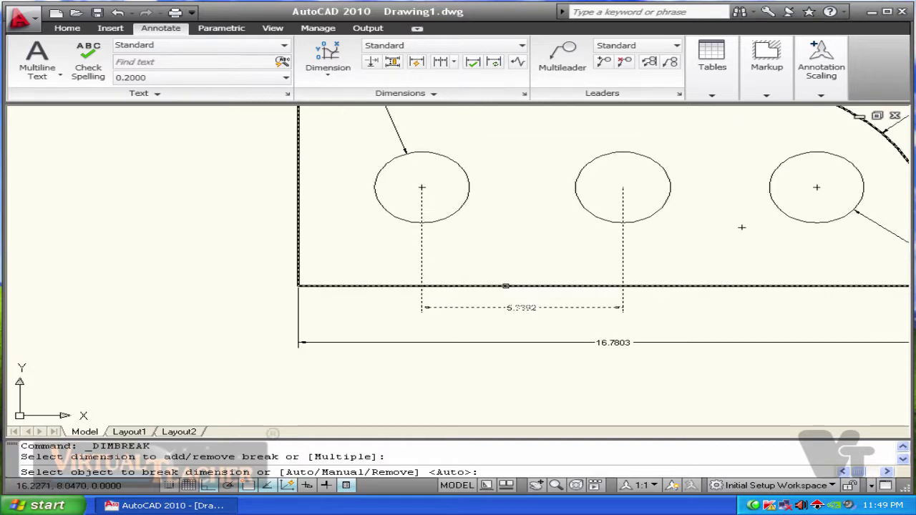
{"action": "left_click", "coordinate": [505, 287]}
{"action": "scroll", "coordinate": [451, 292], "scroll_direction": "up", "scroll_amount": 5}
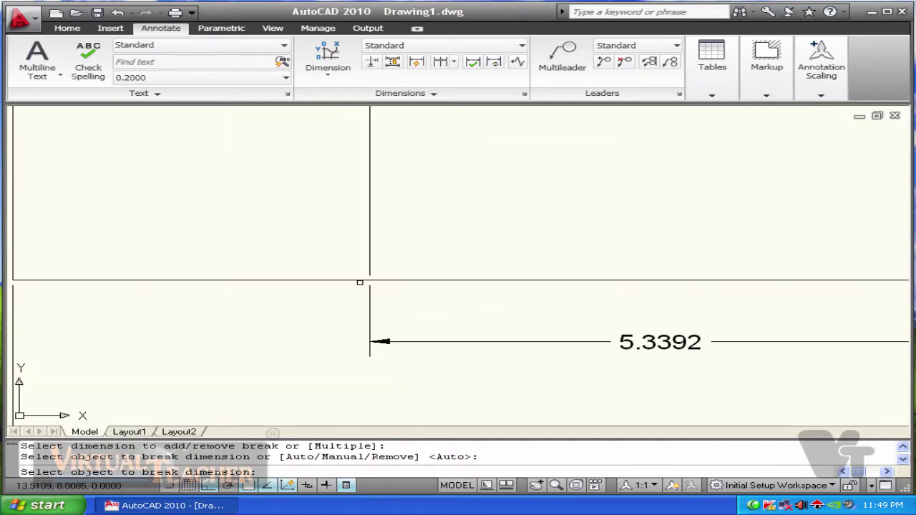
{"action": "scroll", "coordinate": [365, 283], "scroll_direction": "down", "scroll_amount": 3}
- Break the R1.2571 radius leader where it crosses the vertical edge
{"action": "key", "text": "Return"}
{"action": "key", "text": "Return"}
{"action": "scroll", "coordinate": [315, 188], "scroll_direction": "up", "scroll_amount": 3}
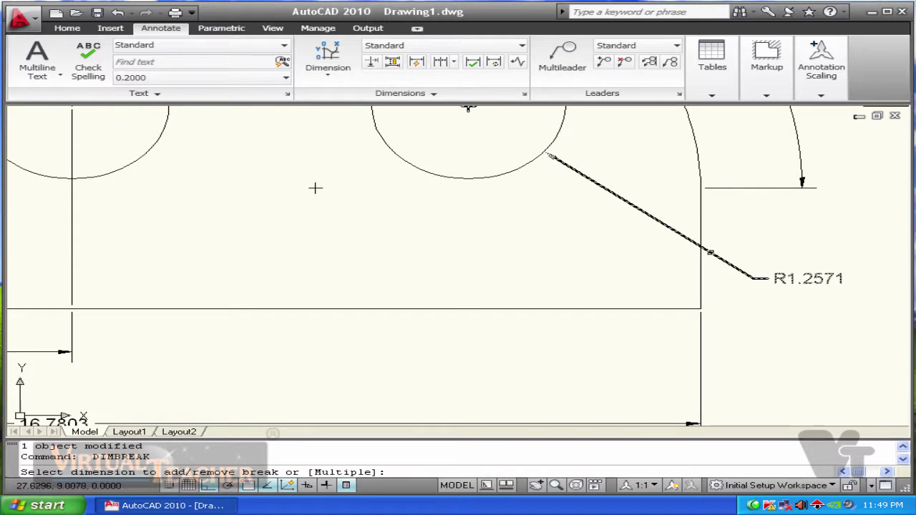
{"action": "left_click", "coordinate": [630, 204]}
{"action": "left_click", "coordinate": [702, 226]}
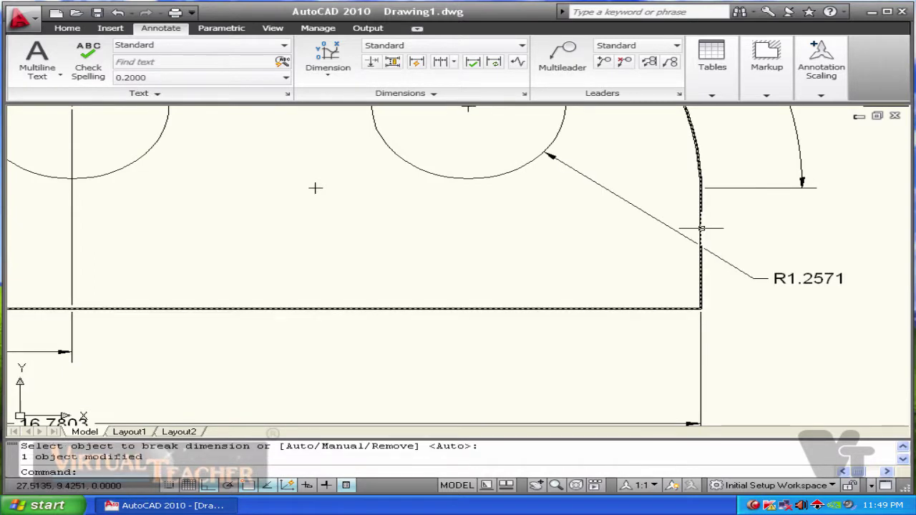
{"action": "scroll", "coordinate": [639, 239], "scroll_direction": "down", "scroll_amount": 4}
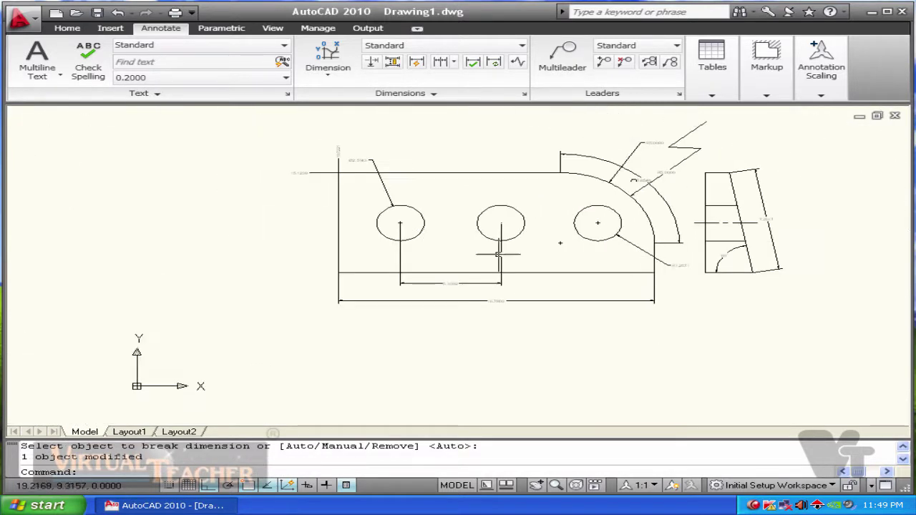
{"action": "scroll", "coordinate": [426, 241], "scroll_direction": "up", "scroll_amount": 4}
{"action": "key", "text": "Escape"}
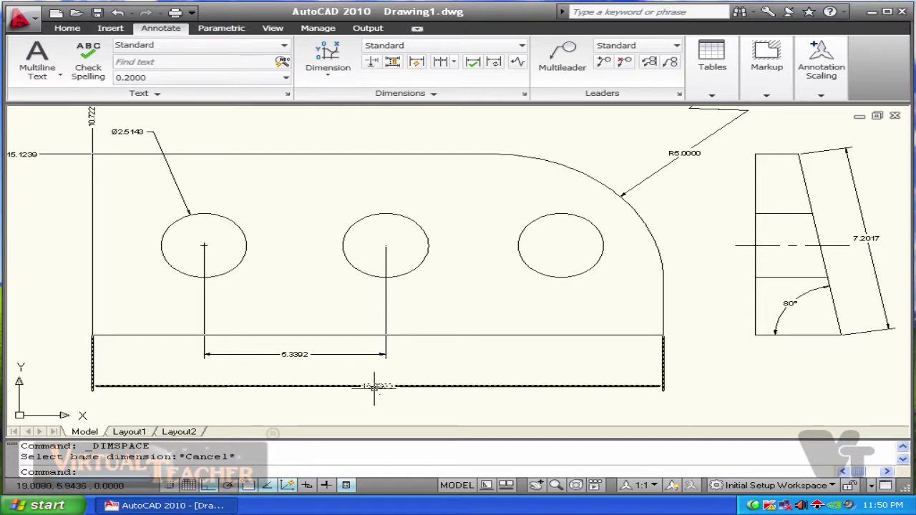
- Move the 16.7803 dimension line upward using its middle grip, closer to the part
{"action": "middle_click_drag", "start_coordinate": [415, 392], "coordinate": [426, 375]}
{"action": "left_click", "coordinate": [409, 369]}
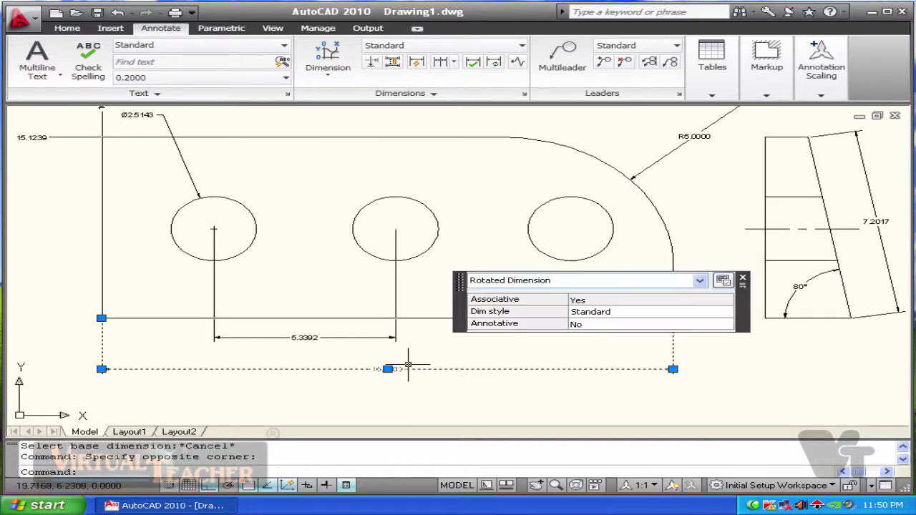
{"action": "left_click", "coordinate": [387, 369]}
{"action": "left_click", "coordinate": [389, 356]}
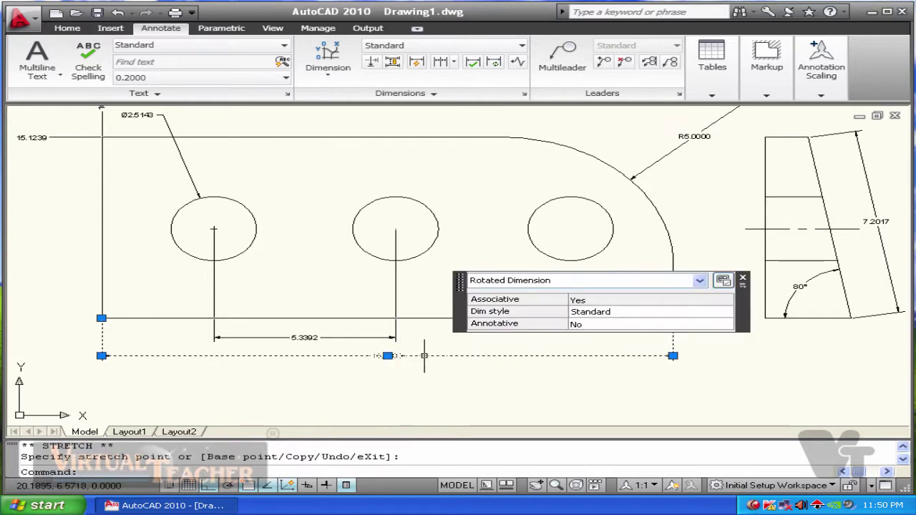
{"action": "key", "text": "Escape"}
{"action": "scroll", "coordinate": [368, 358], "scroll_direction": "up", "scroll_amount": 3}
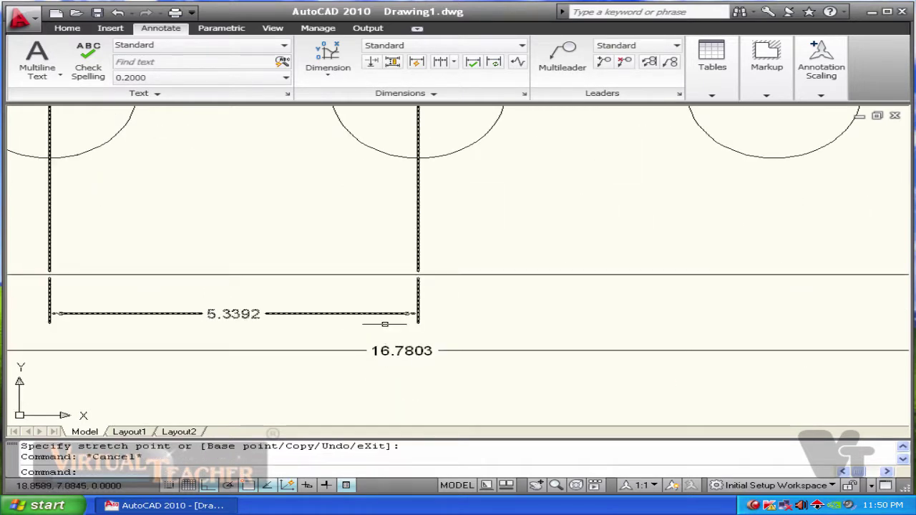
{"action": "scroll", "coordinate": [383, 349], "scroll_direction": "down", "scroll_amount": 2}
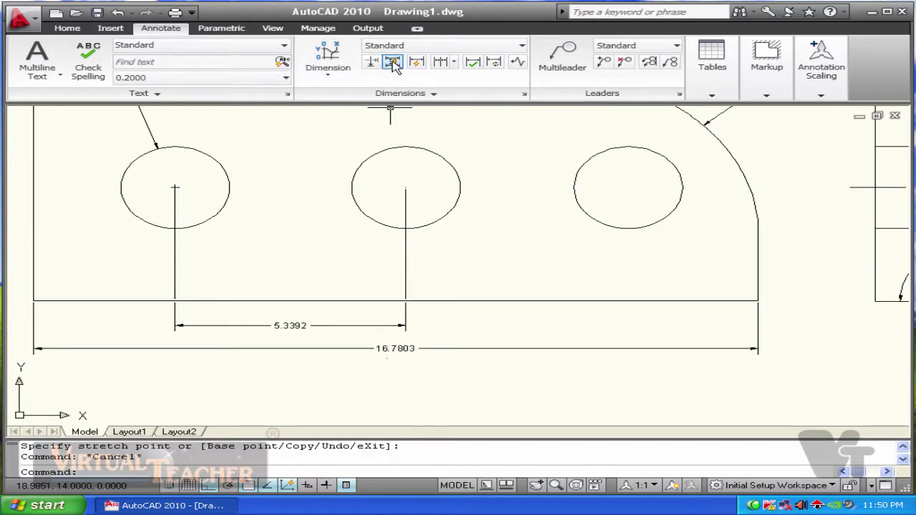
- Space the 16.7803 dimension 2 units from the 5.3392 base dimension
{"action": "left_click", "coordinate": [393, 63]}
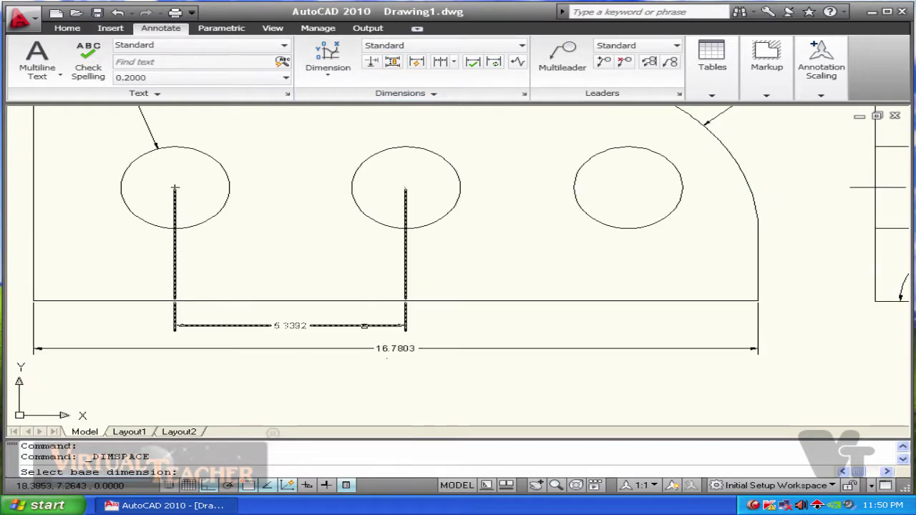
{"action": "left_click", "coordinate": [363, 326]}
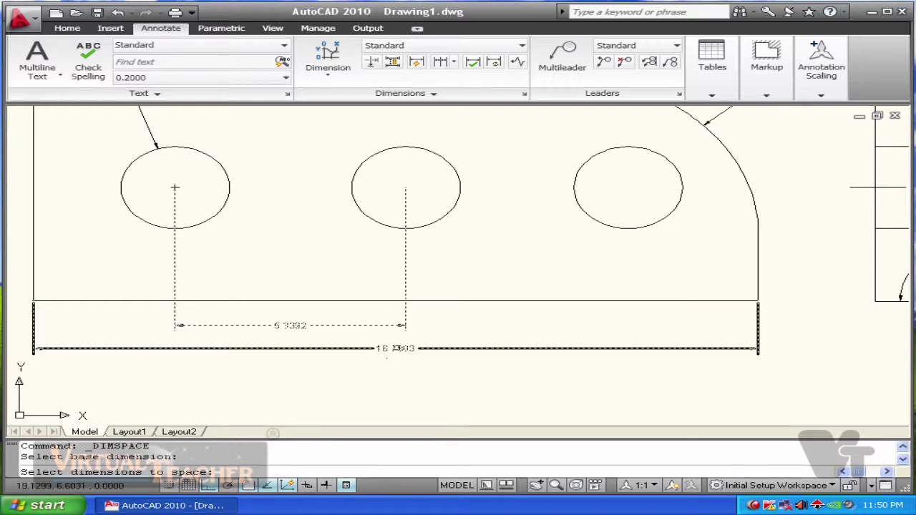
{"action": "left_click", "coordinate": [366, 347]}
{"action": "key", "text": "Return"}
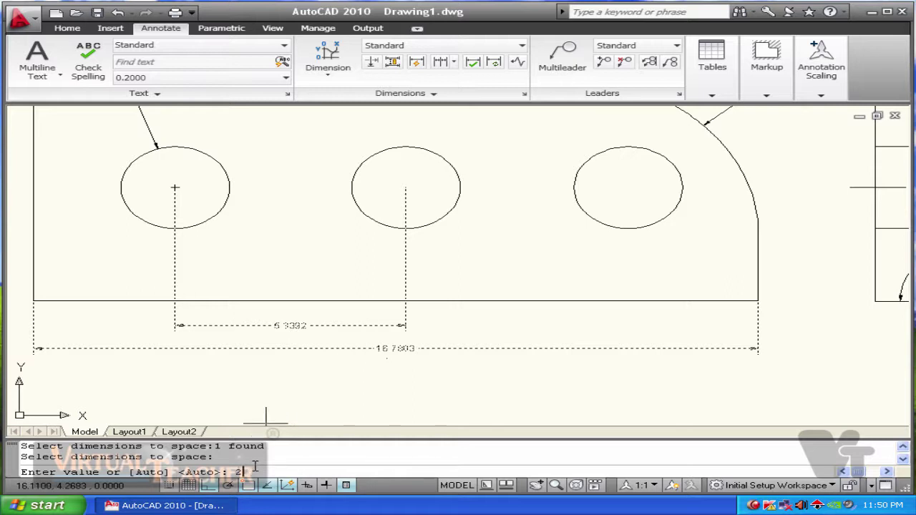
{"action": "key", "text": "Return"}
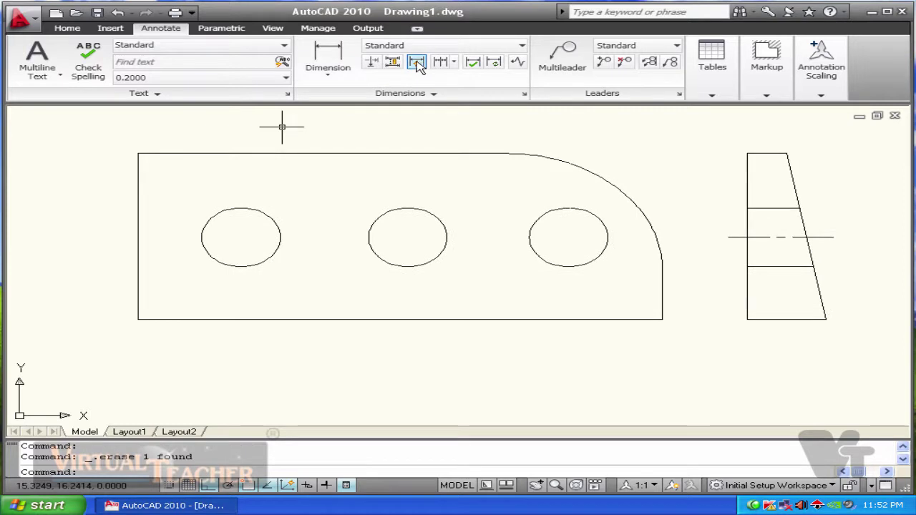
- Quick-dimension the front view's outline and three holes, placing the dimensions above the part
{"action": "left_click", "coordinate": [416, 63]}
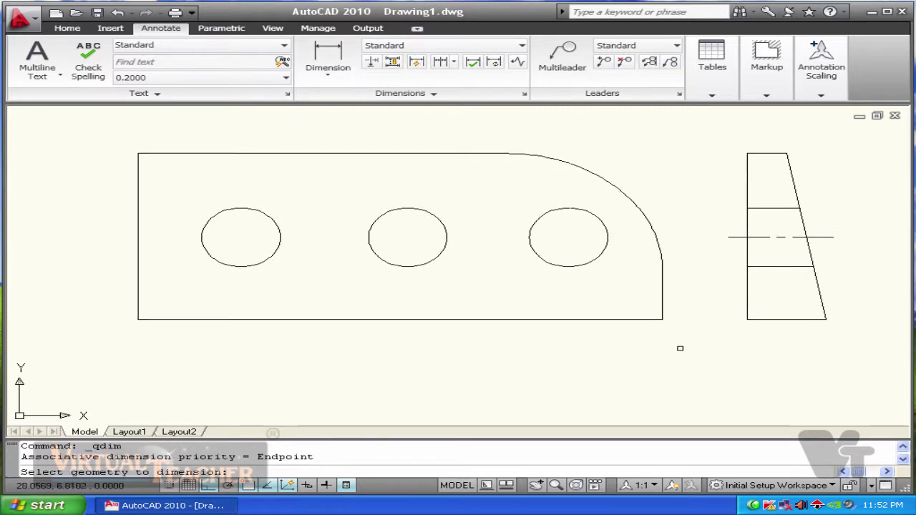
{"action": "left_click", "coordinate": [679, 328]}
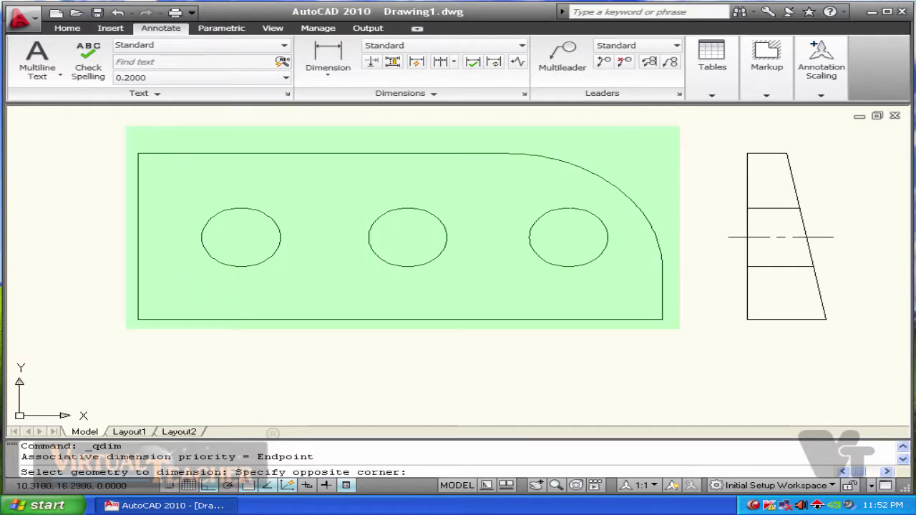
{"action": "left_click", "coordinate": [133, 127]}
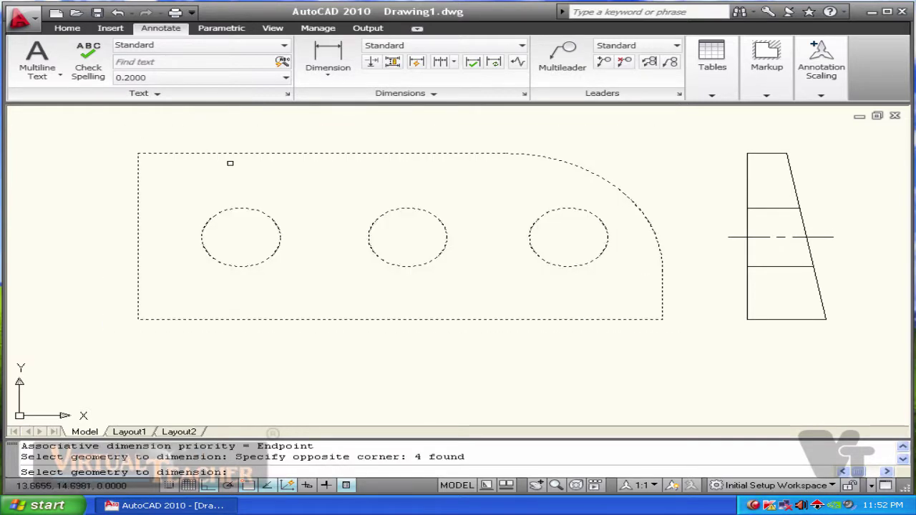
{"action": "key", "text": "Return"}
{"action": "middle_click_drag", "start_coordinate": [277, 136], "coordinate": [276, 170]}
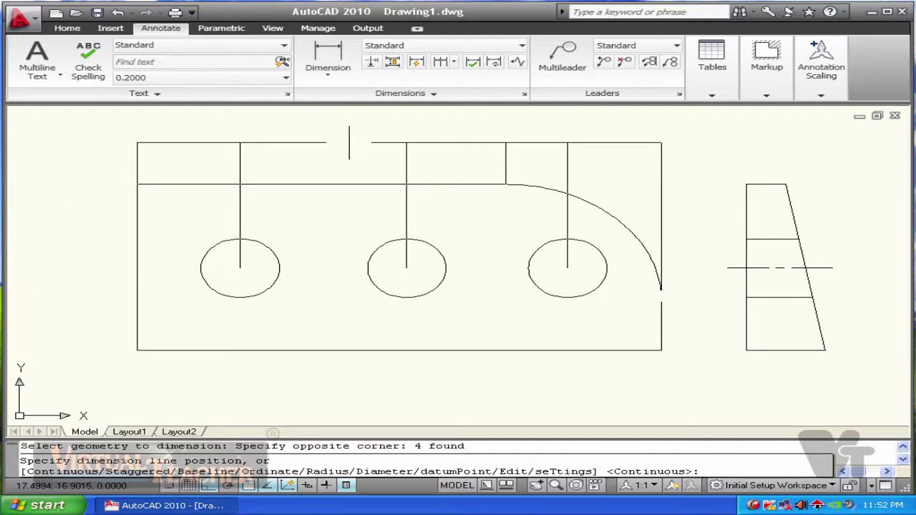
{"action": "left_click", "coordinate": [348, 142]}
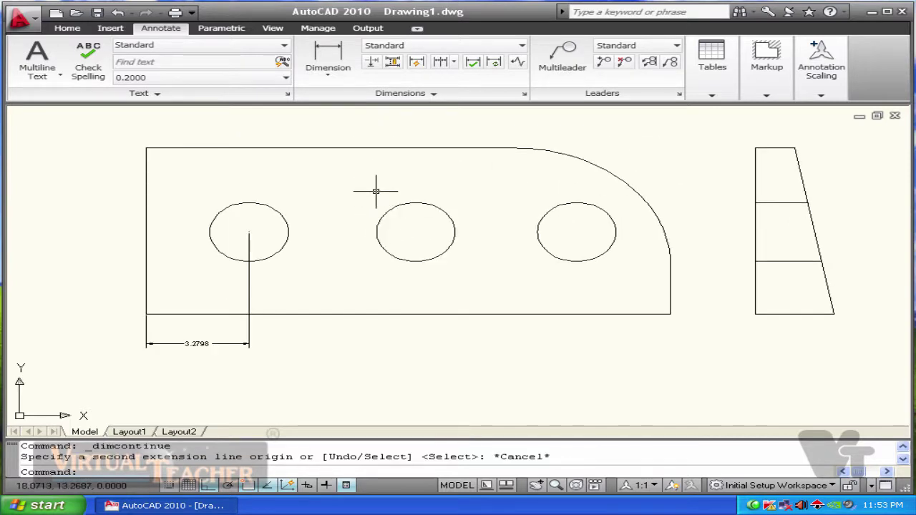
- Chain dimensions from 3.2798 through both hole centres, the arc end and the side view's bottom corners
{"action": "left_click", "coordinate": [443, 63]}
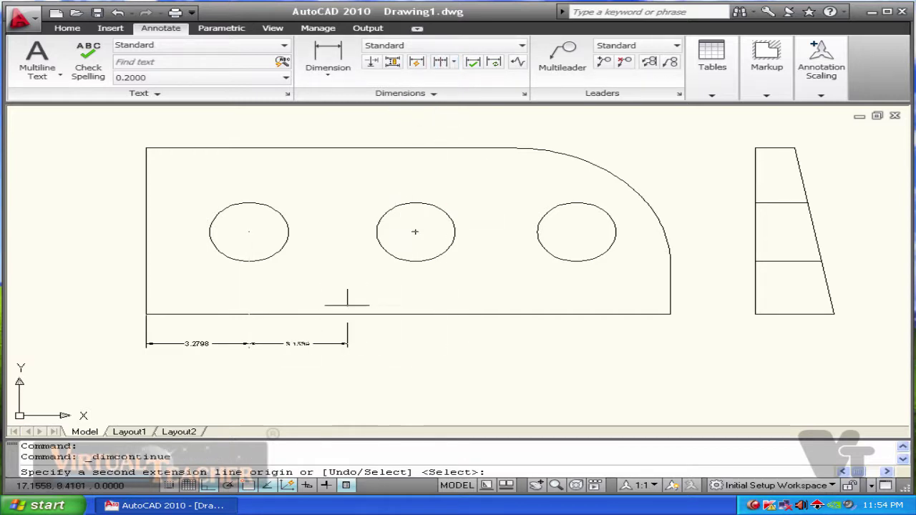
{"action": "key", "text": "Escape"}
{"action": "left_click", "coordinate": [441, 62]}
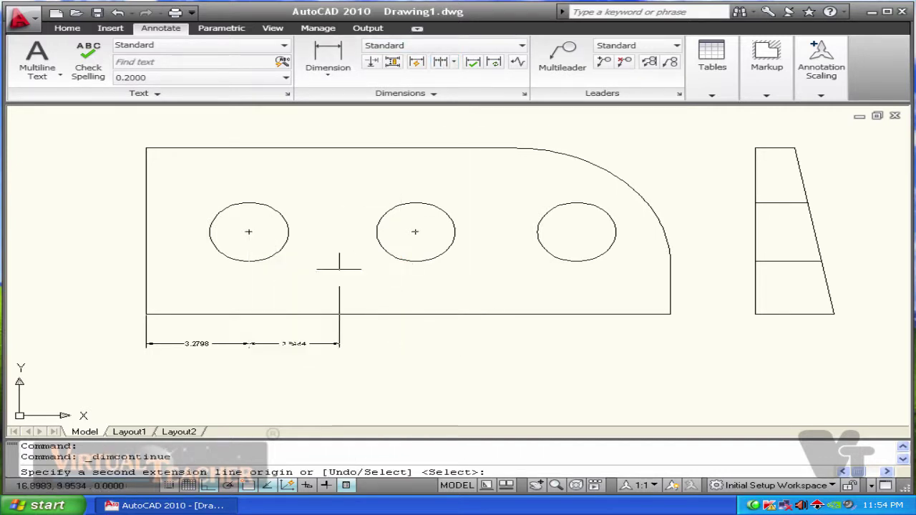
{"action": "left_click", "coordinate": [415, 232]}
{"action": "left_click", "coordinate": [576, 231]}
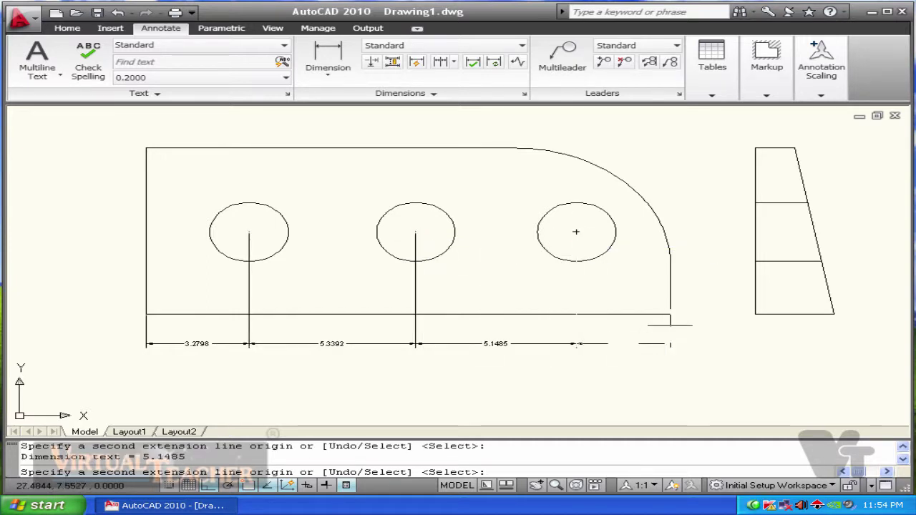
{"action": "left_click", "coordinate": [671, 313]}
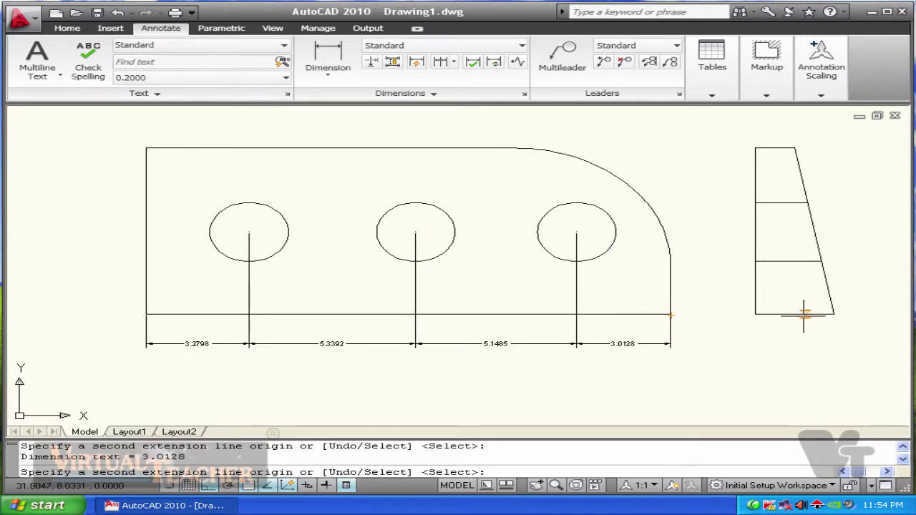
{"action": "left_click", "coordinate": [755, 313]}
{"action": "left_click", "coordinate": [833, 313]}
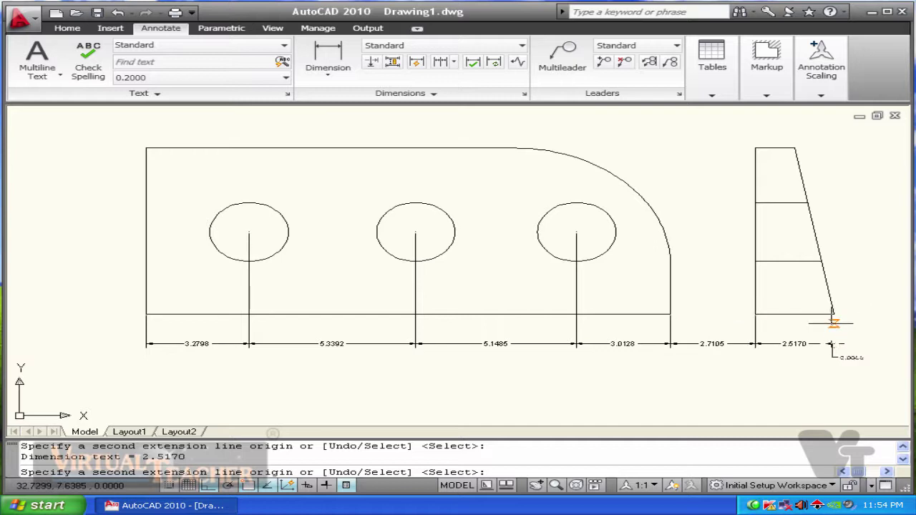
{"action": "key", "text": "Escape"}
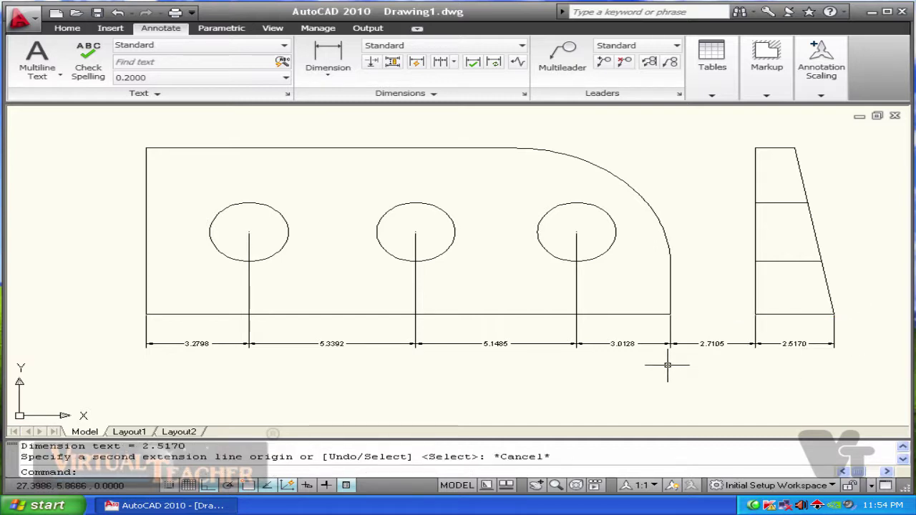
{"action": "middle_click_drag", "start_coordinate": [708, 366], "coordinate": [709, 348]}
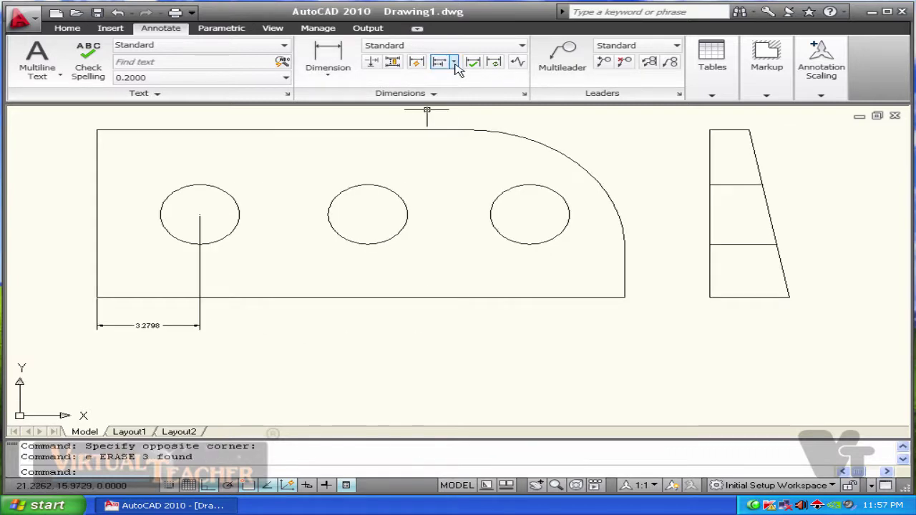
- Add baseline dimensions from 3.2798 to hole centres and corners: 8.6190, 13.7675, 16.7803, 19.4908, 22.0078
{"action": "left_click", "coordinate": [454, 63]}
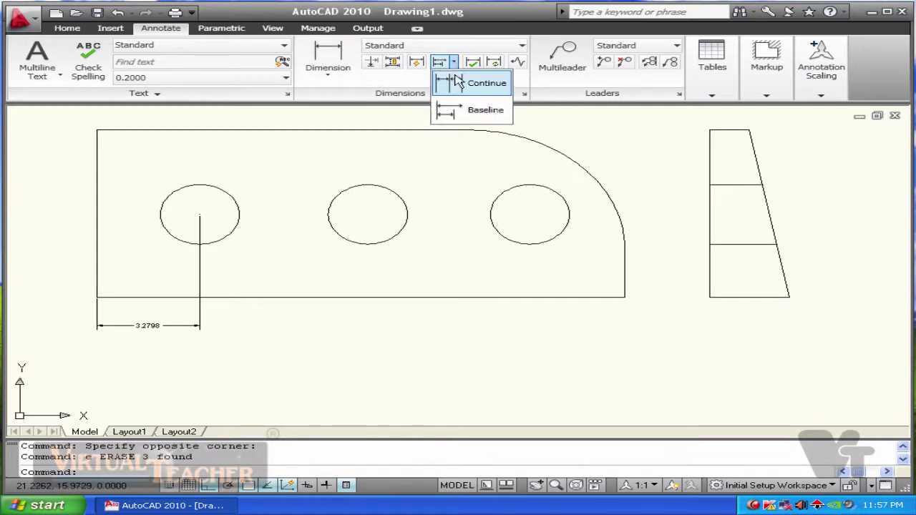
{"action": "left_click", "coordinate": [476, 115]}
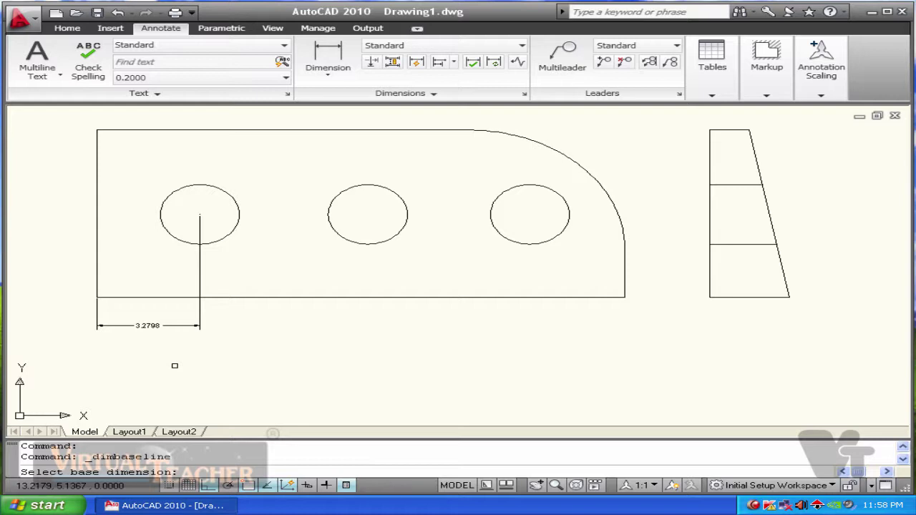
{"action": "key", "text": "Escape"}
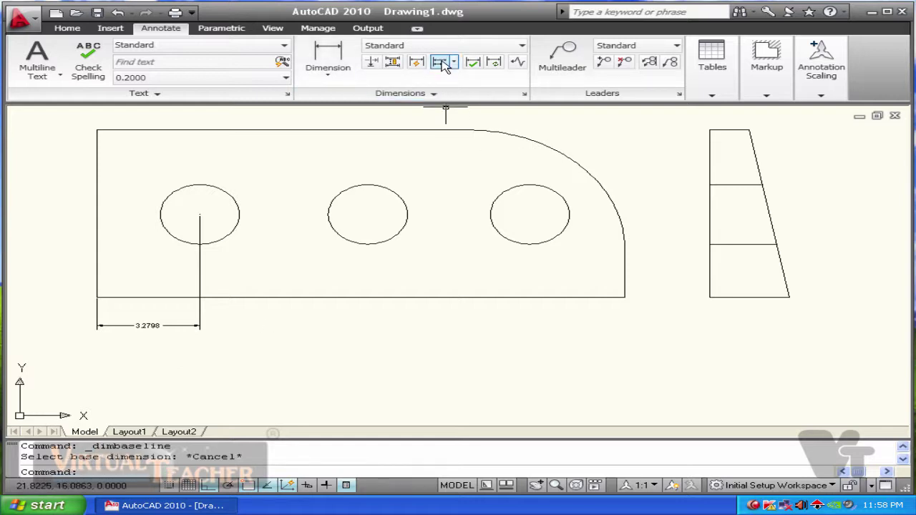
{"action": "left_click", "coordinate": [441, 63]}
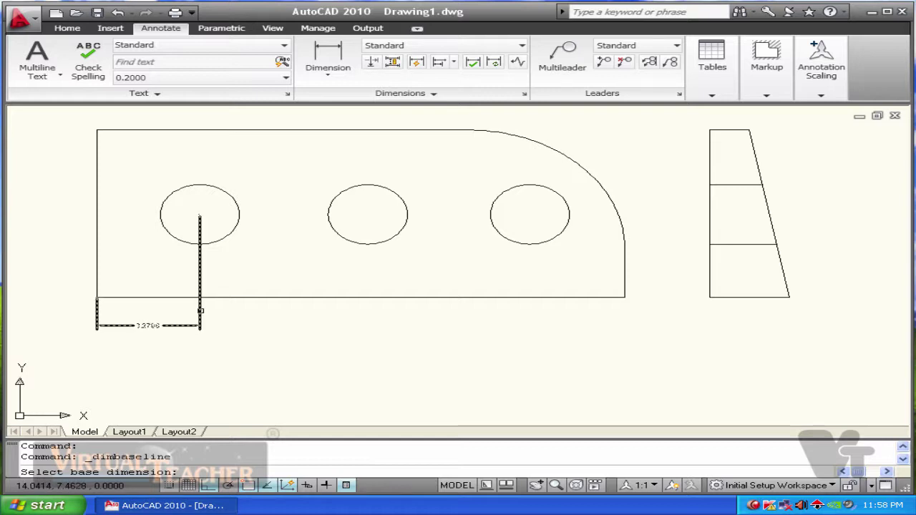
{"action": "left_click", "coordinate": [200, 310]}
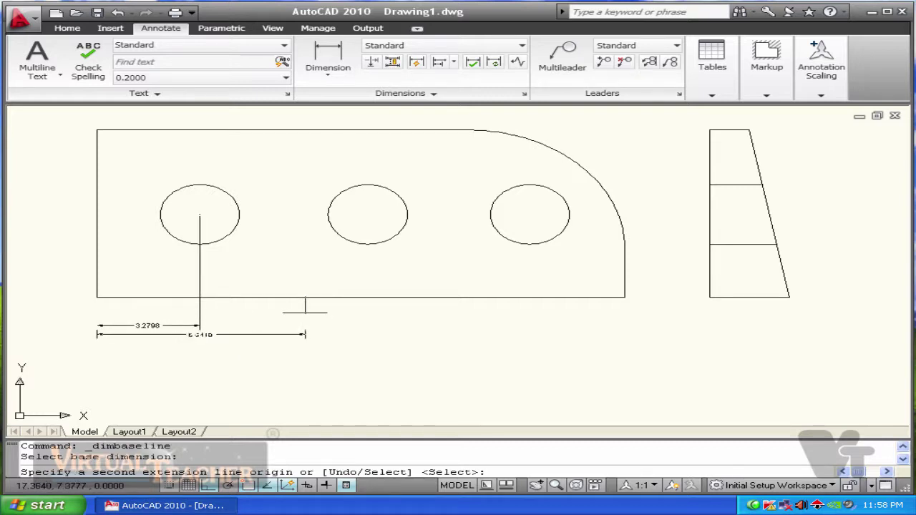
{"action": "left_click", "coordinate": [367, 214]}
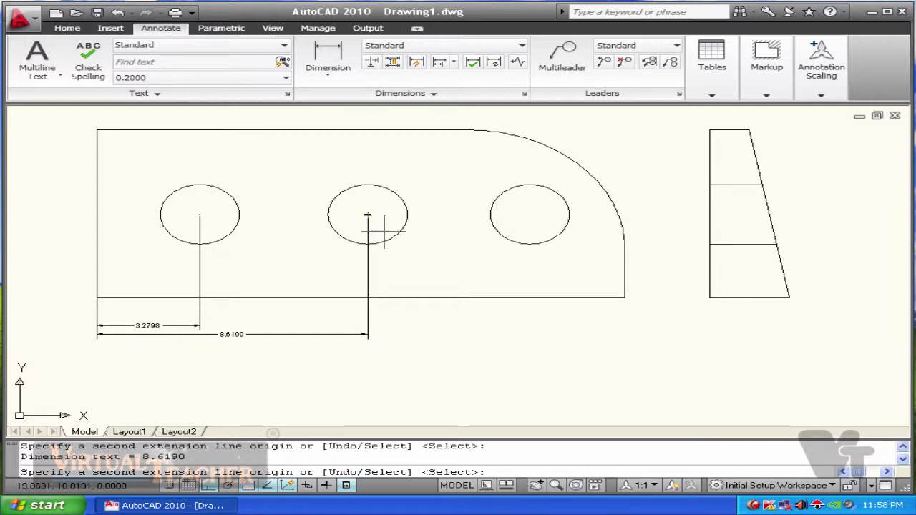
{"action": "left_click", "coordinate": [530, 214]}
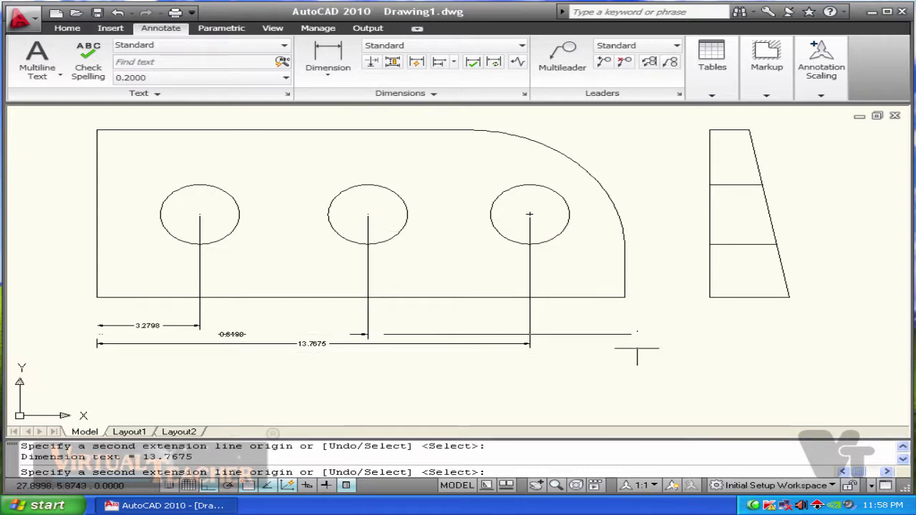
{"action": "left_click", "coordinate": [625, 297]}
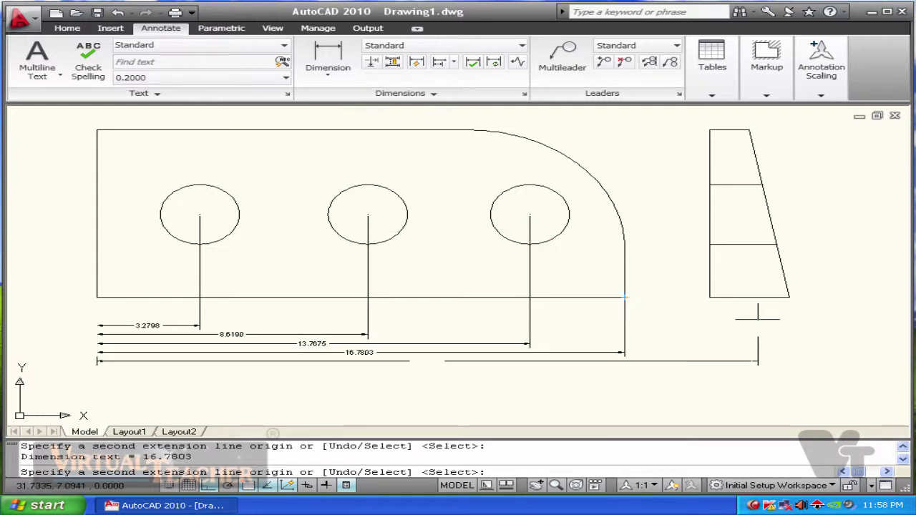
{"action": "left_click", "coordinate": [709, 297]}
{"action": "left_click", "coordinate": [788, 297]}
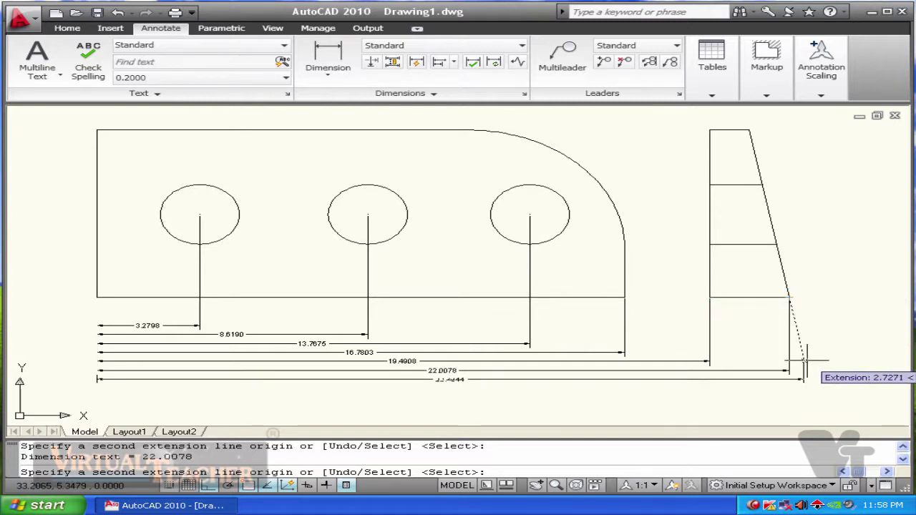
{"action": "key", "text": "Escape"}
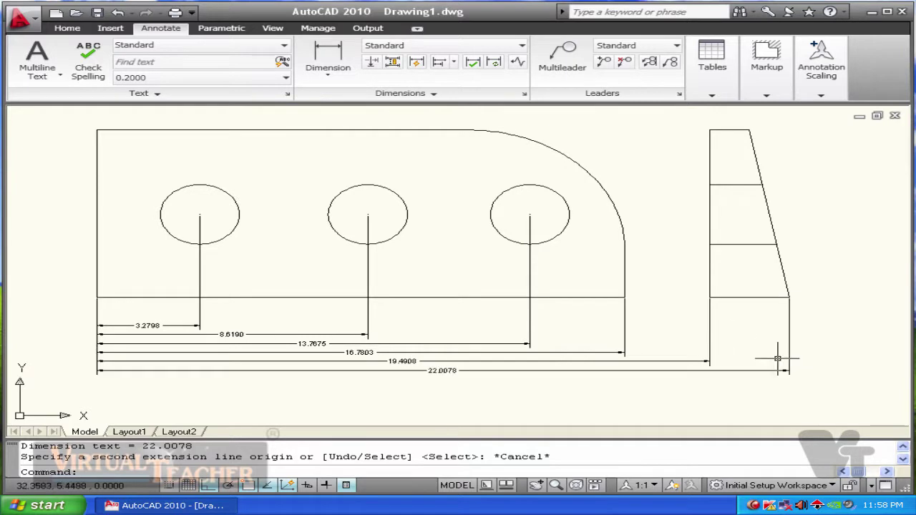
{"action": "scroll", "coordinate": [184, 325], "scroll_direction": "up", "scroll_amount": 1}
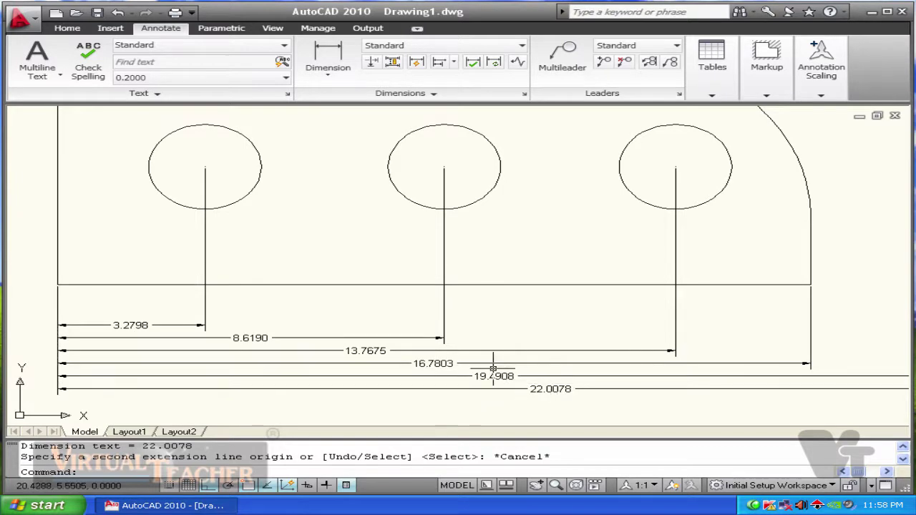
{"action": "scroll", "coordinate": [79, 344], "scroll_direction": "down", "scroll_amount": 2}
{"action": "scroll", "coordinate": [243, 356], "scroll_direction": "up", "scroll_amount": 1}
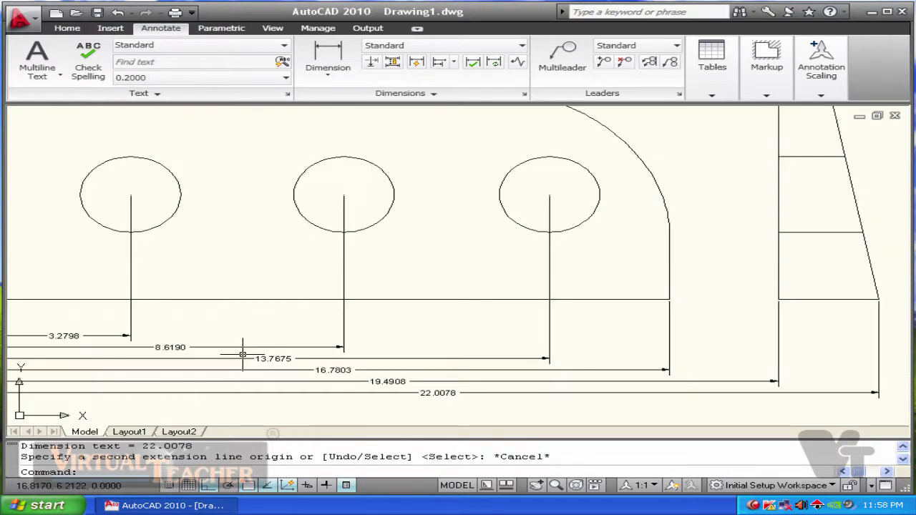
{"action": "middle_click_drag", "start_coordinate": [380, 272], "coordinate": [398, 250]}
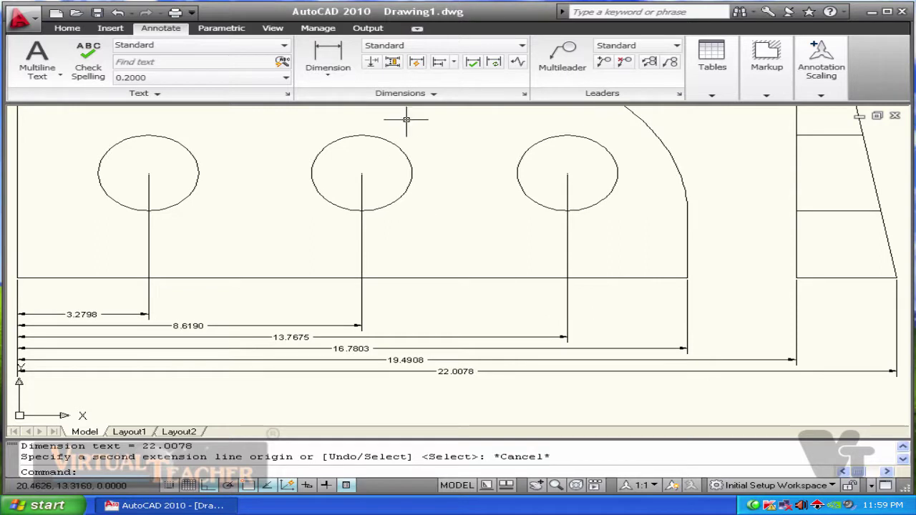
- Space the 8.6190 through 22.0078 dimensions 2 units apart from the 3.2798 base
{"action": "left_click", "coordinate": [393, 63]}
{"action": "key", "text": "Escape"}
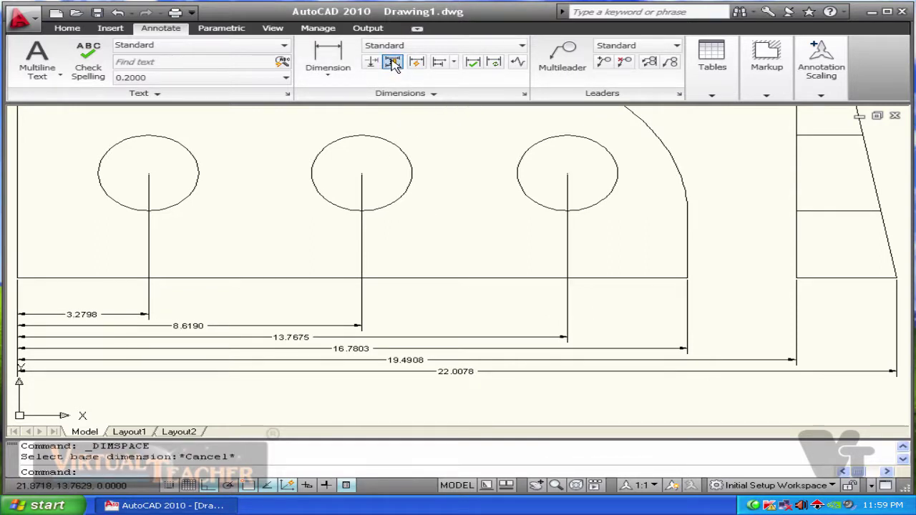
{"action": "key", "text": "Return"}
{"action": "middle_click_drag", "start_coordinate": [227, 325], "coordinate": [283, 315]}
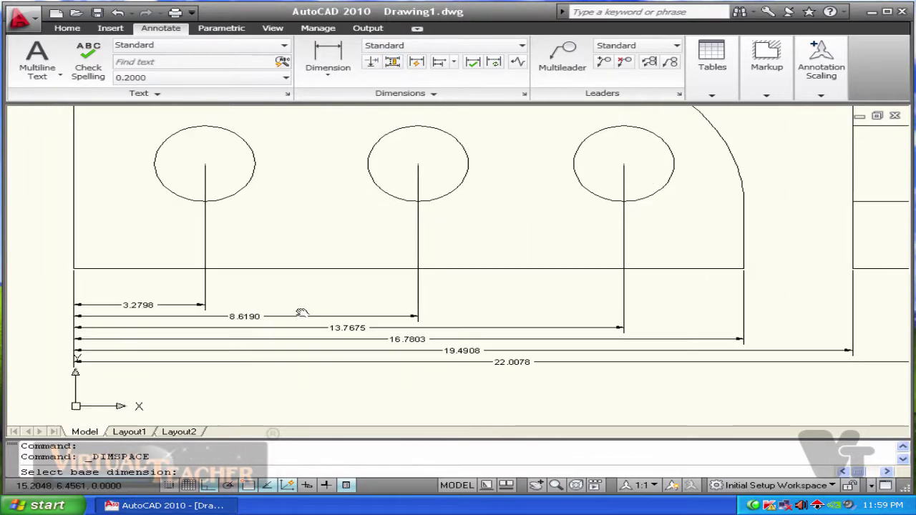
{"action": "left_click", "coordinate": [151, 303]}
{"action": "left_click", "coordinate": [304, 315]}
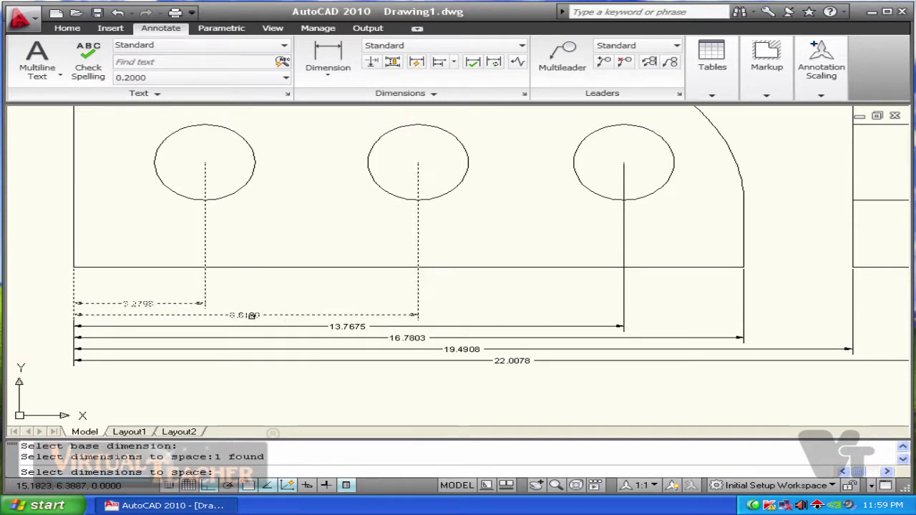
{"action": "left_click", "coordinate": [327, 327]}
{"action": "left_click", "coordinate": [441, 338]}
{"action": "left_click", "coordinate": [437, 350]}
{"action": "left_click", "coordinate": [432, 367]}
{"action": "left_click", "coordinate": [426, 388]}
{"action": "key", "text": "Return"}
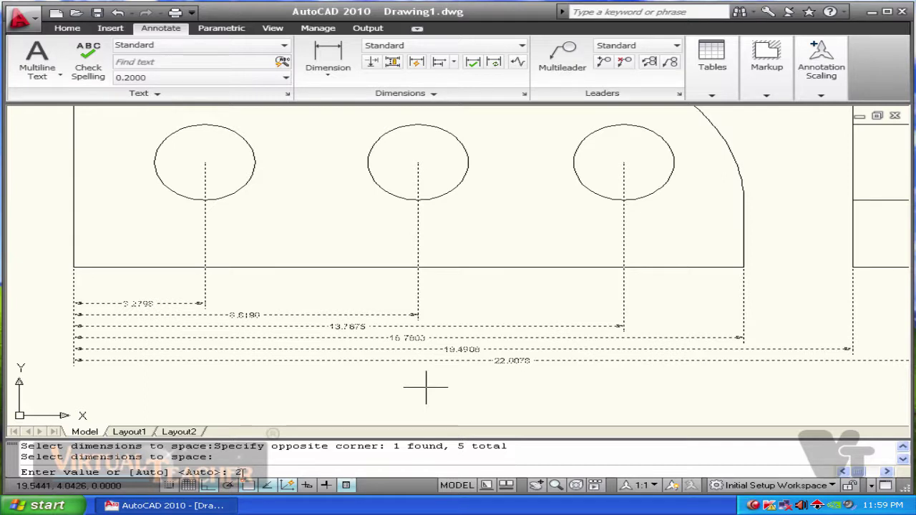
{"action": "type", "text": "2"}
{"action": "key", "text": "Return"}
{"action": "scroll", "coordinate": [307, 368], "scroll_direction": "down", "scroll_amount": 2}
{"action": "mouse_move", "coordinate": [307, 368]}
{"action": "middle_mouse_down"}
{"action": "mouse_move", "coordinate": [243, 260]}
{"action": "mouse_move", "coordinate": [364, 313]}
{"action": "mouse_move", "coordinate": [344, 302]}
{"action": "middle_mouse_up"}
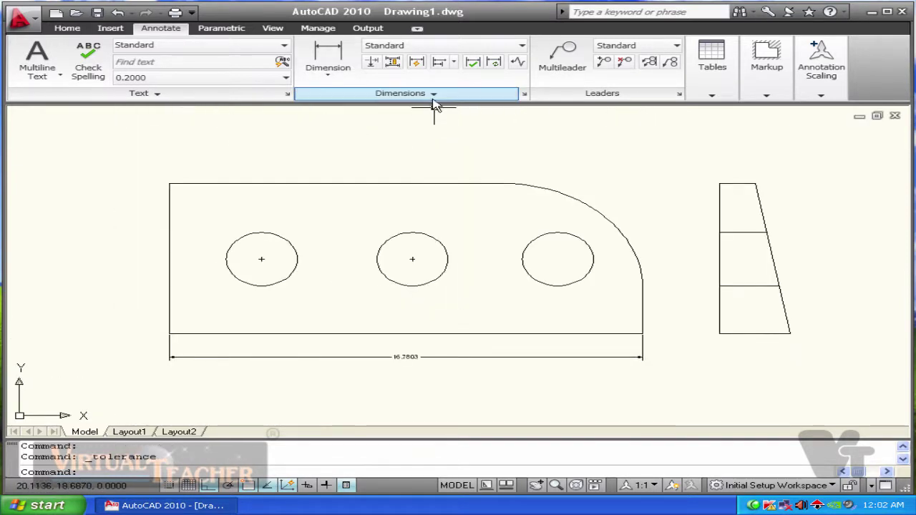
- Start a geometric tolerance from the expanded Dimensions panel, then cancel it and adjust the view
{"action": "left_click", "coordinate": [414, 94]}
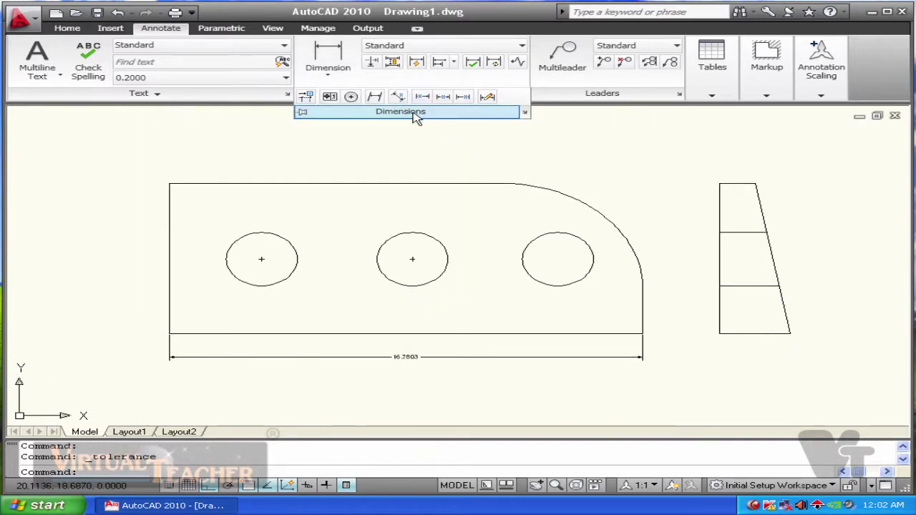
{"action": "left_click", "coordinate": [331, 98]}
{"action": "key", "text": "Escape"}
{"action": "scroll", "coordinate": [415, 361], "scroll_direction": "up", "scroll_amount": 3}
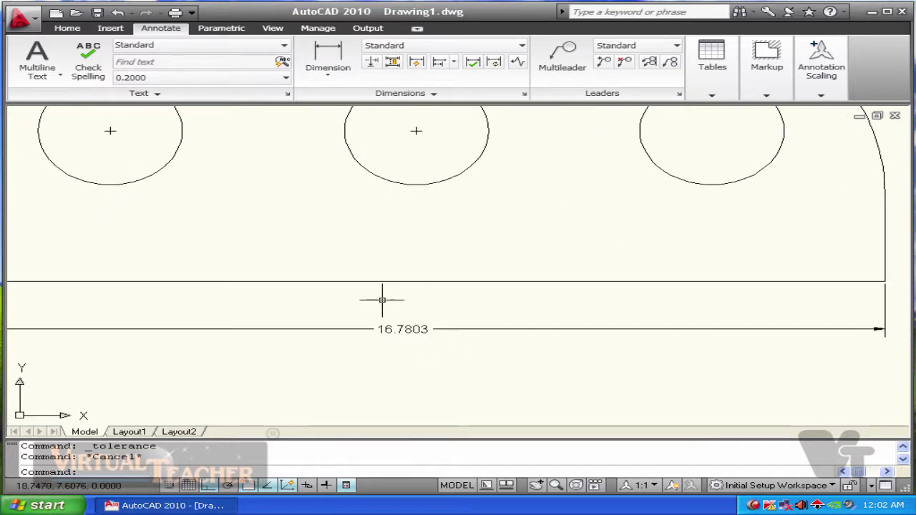
{"action": "scroll", "coordinate": [433, 306], "scroll_direction": "down", "scroll_amount": 2}
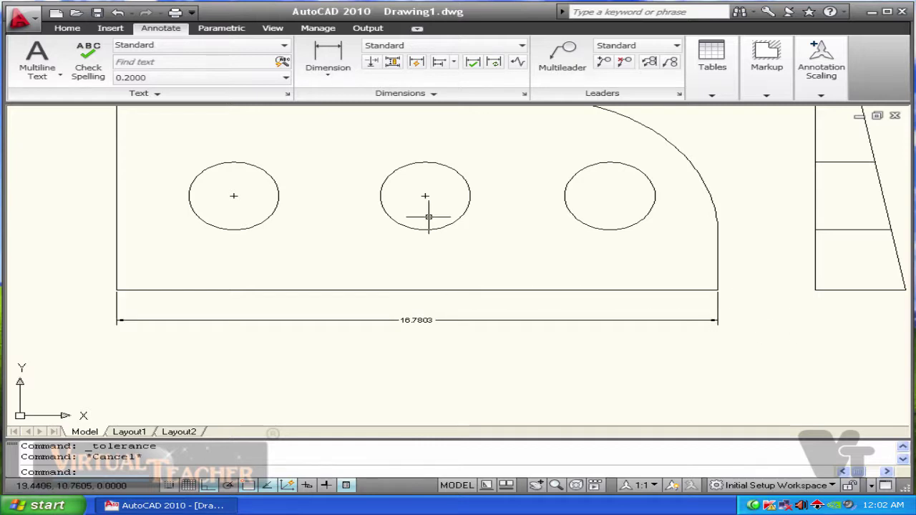
- Create a parallelism tolerance frame reading 0.01 beside the 16.7803 dimension
{"action": "left_click", "coordinate": [428, 94]}
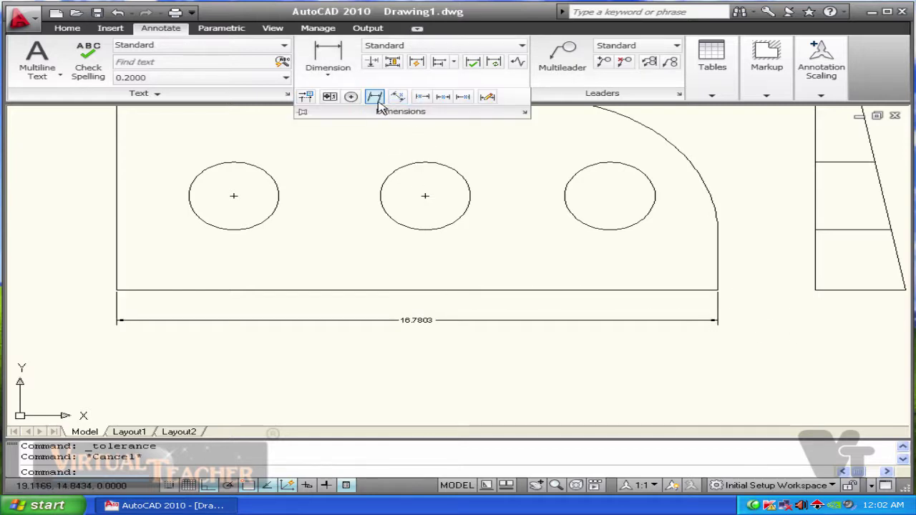
{"action": "left_click", "coordinate": [331, 97]}
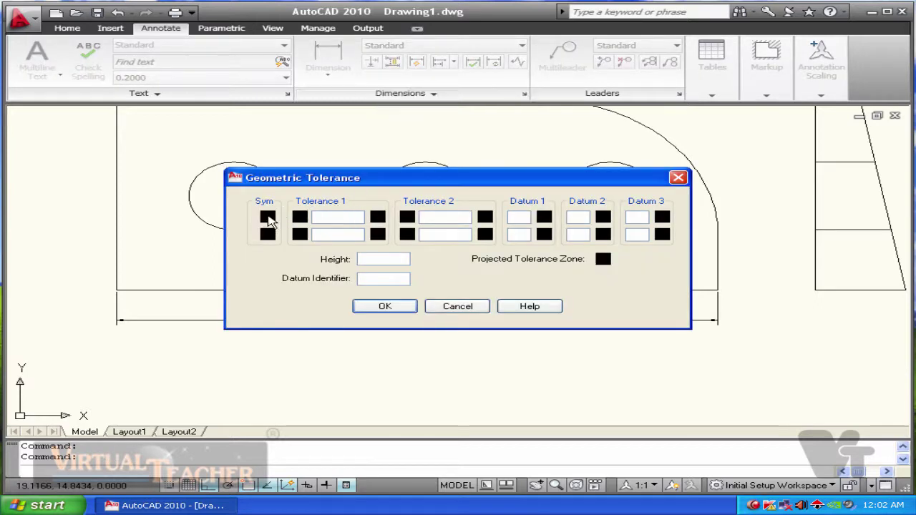
{"action": "left_click", "coordinate": [268, 218]}
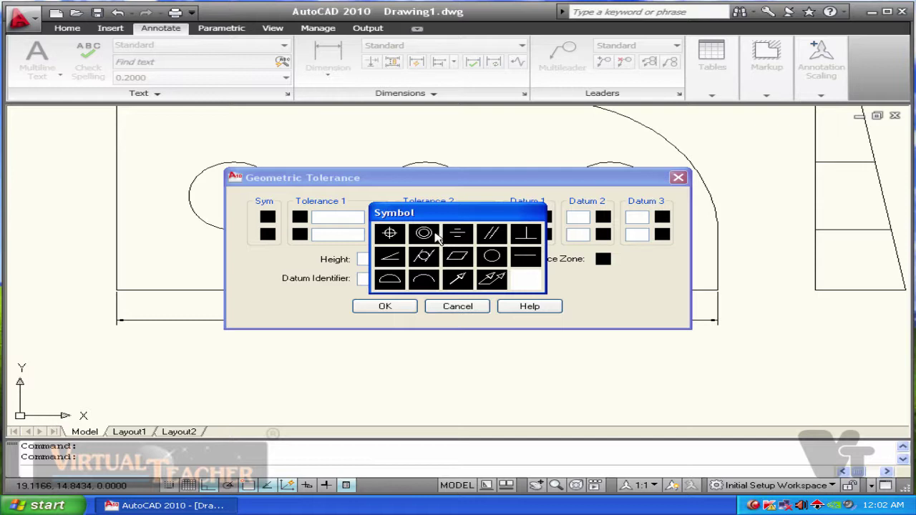
{"action": "left_click", "coordinate": [491, 234]}
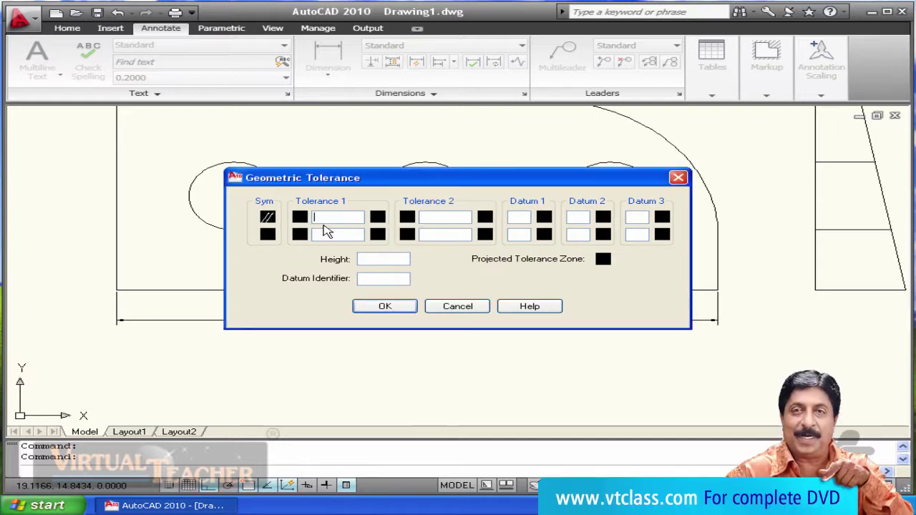
{"action": "type", "text": "0.01"}
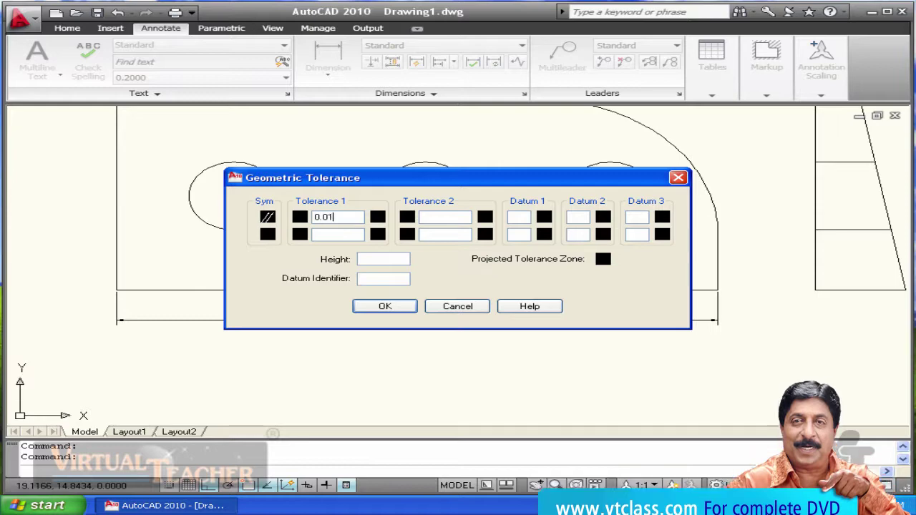
{"action": "left_click", "coordinate": [385, 307]}
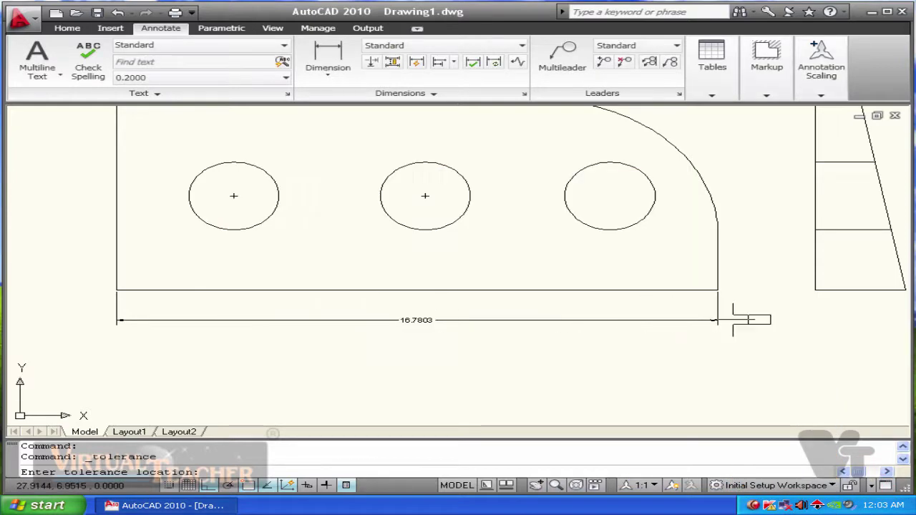
{"action": "scroll", "coordinate": [709, 322], "scroll_direction": "up", "scroll_amount": 3}
{"action": "scroll", "coordinate": [680, 317], "scroll_direction": "up", "scroll_amount": 1}
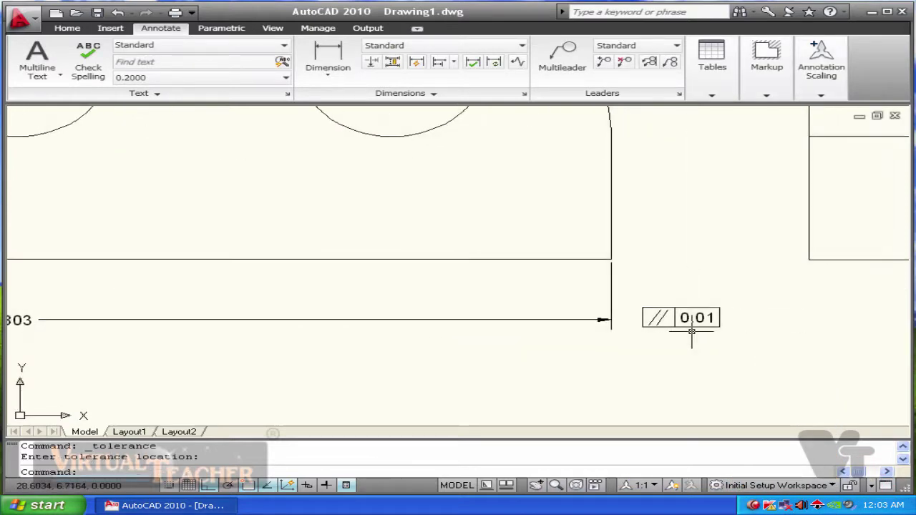